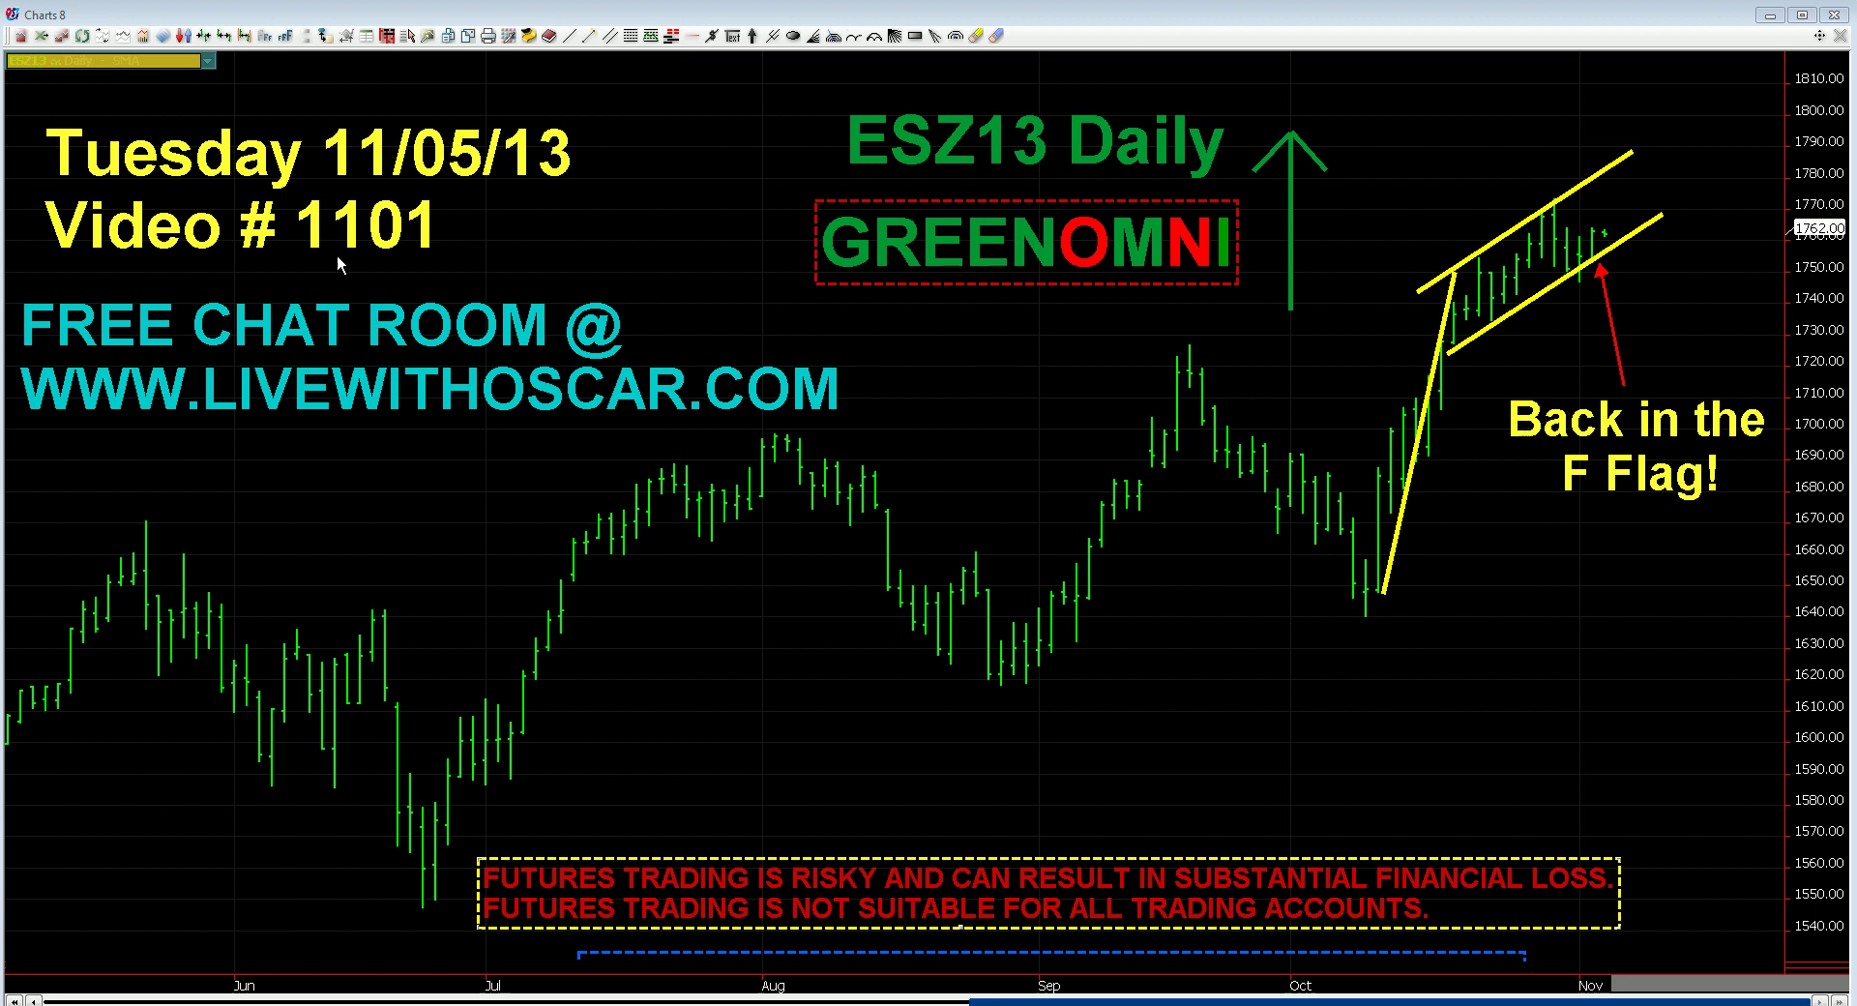
Step: Nudge the Tuesday 11/05/13 Video # 1101 title into place and shift the ESZ13 Daily label up-left
left_click_drag(273, 247, 266, 247)
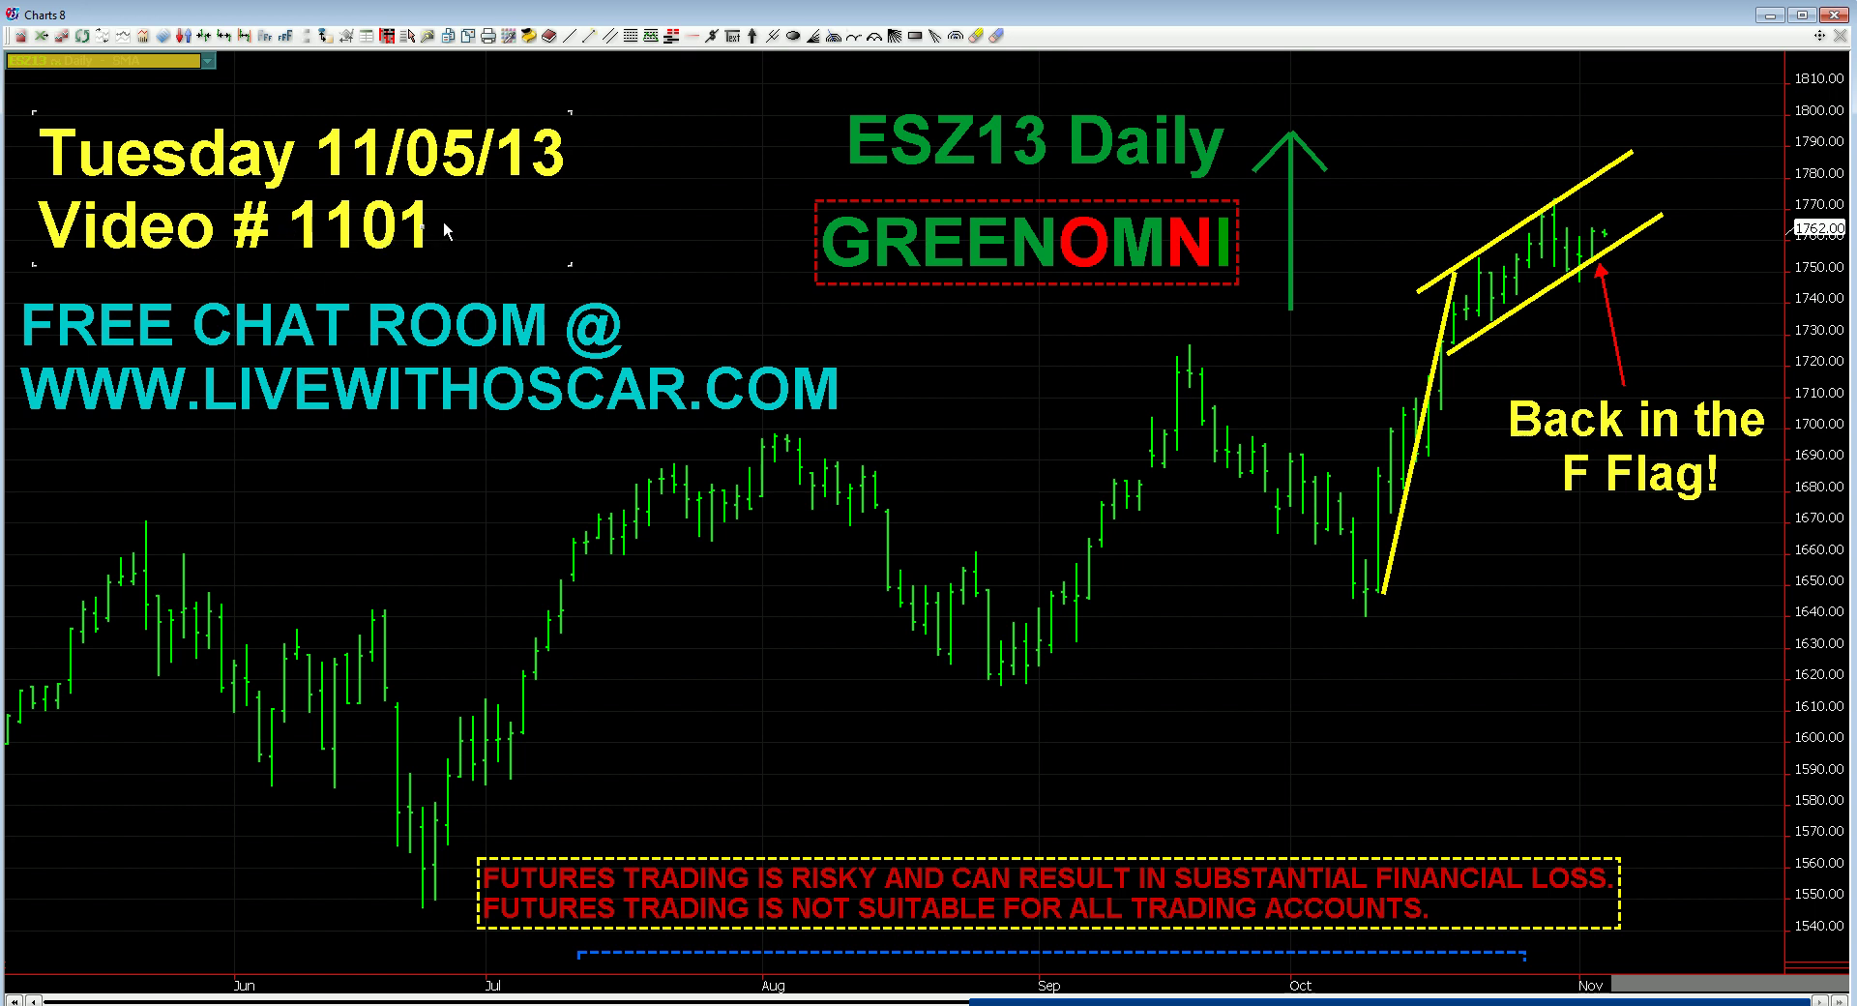
left_click_drag(380, 237, 393, 232)
left_click(712, 233)
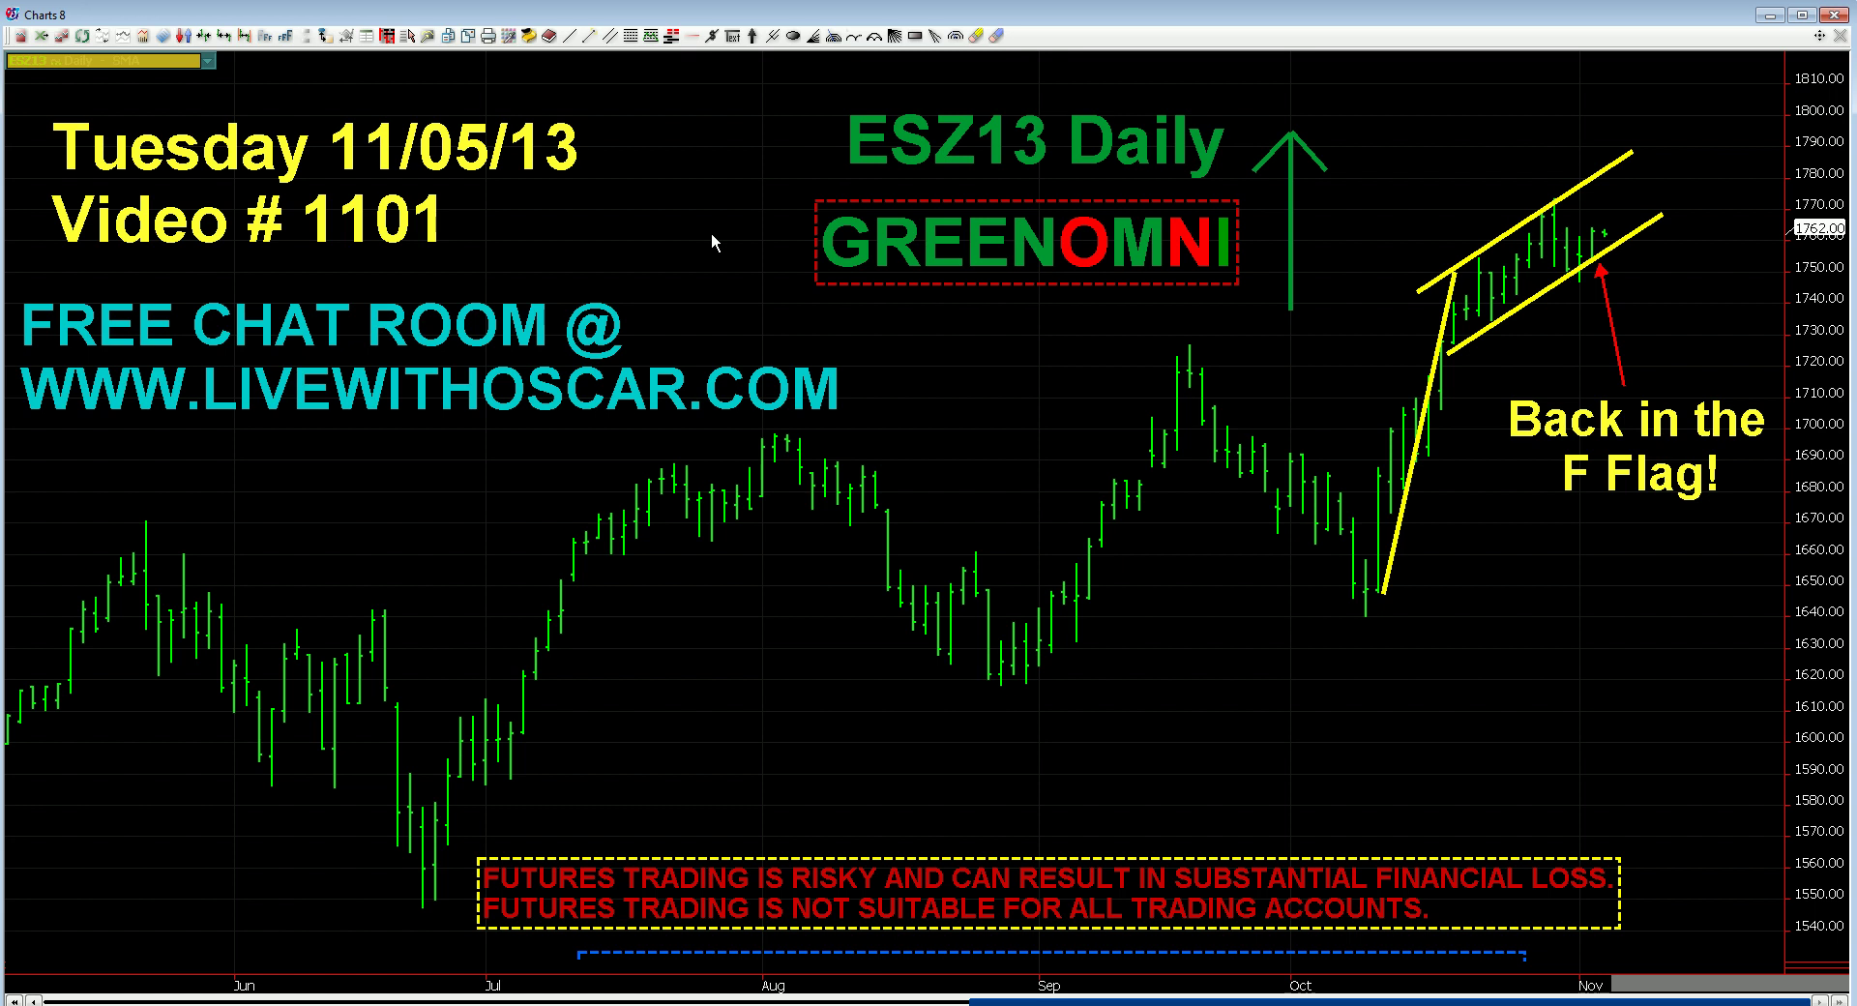
left_click_drag(360, 222, 355, 230)
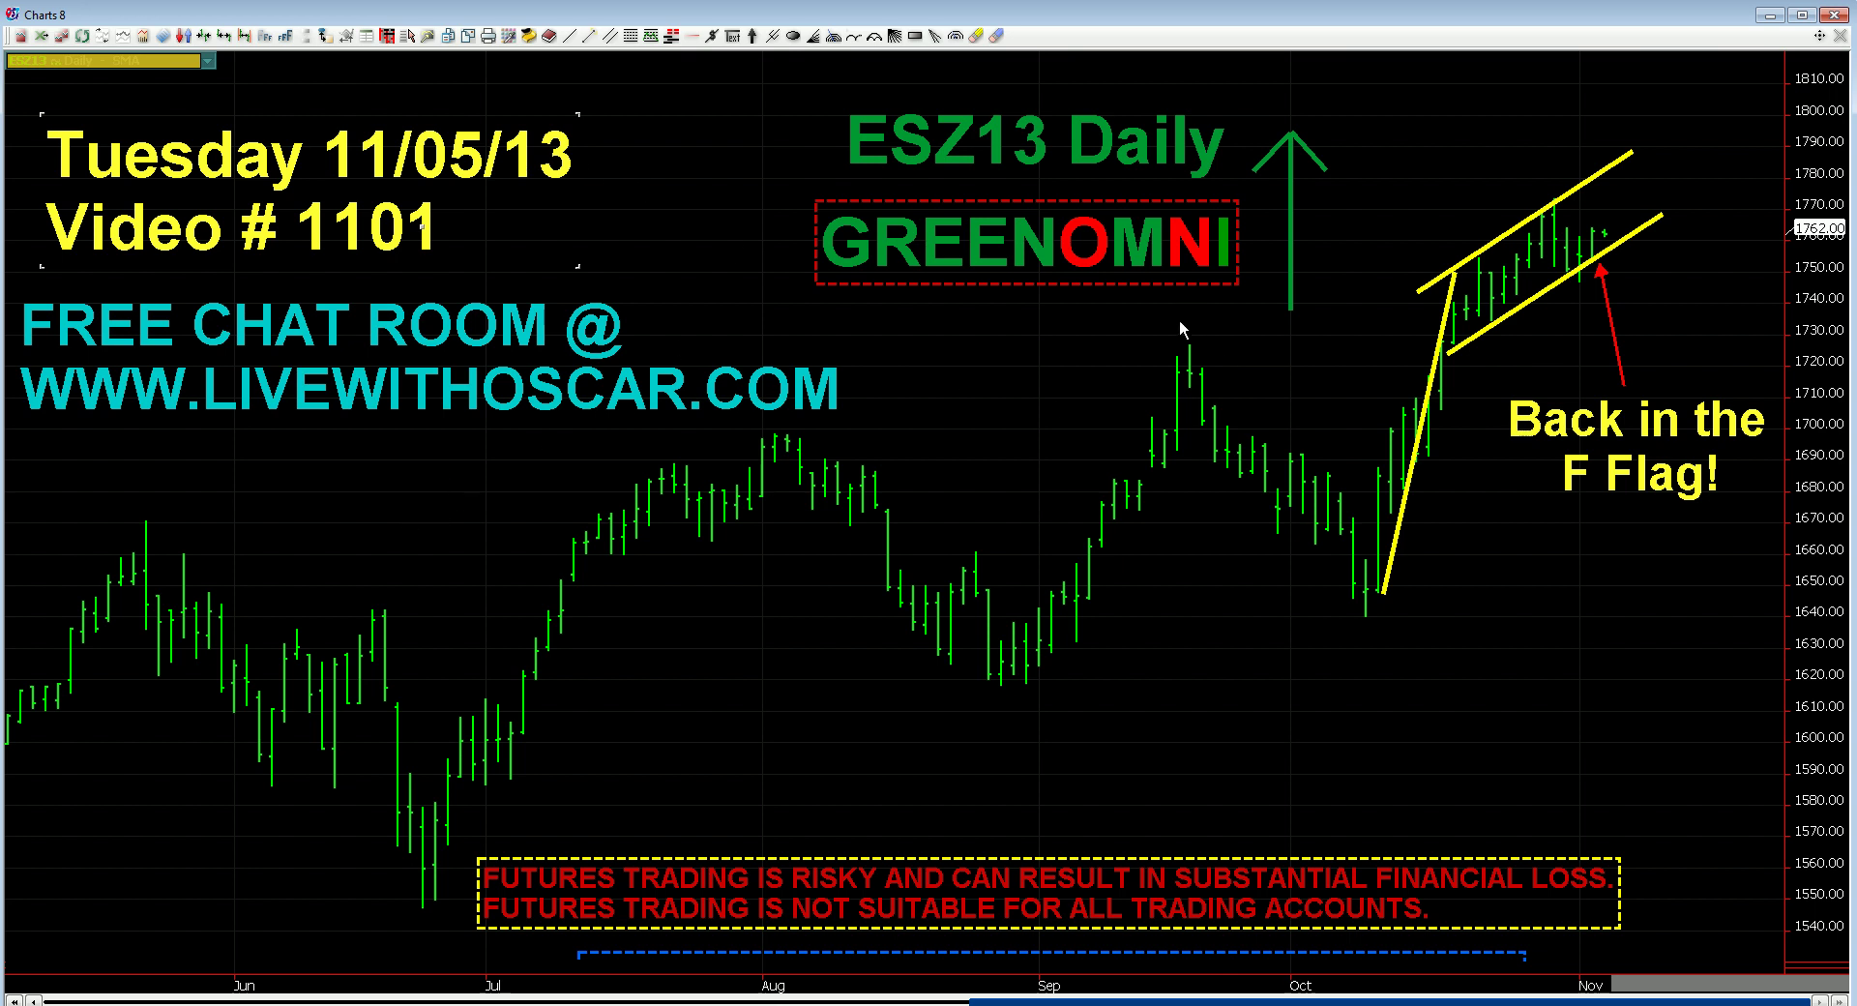
left_click_drag(1031, 165, 1011, 160)
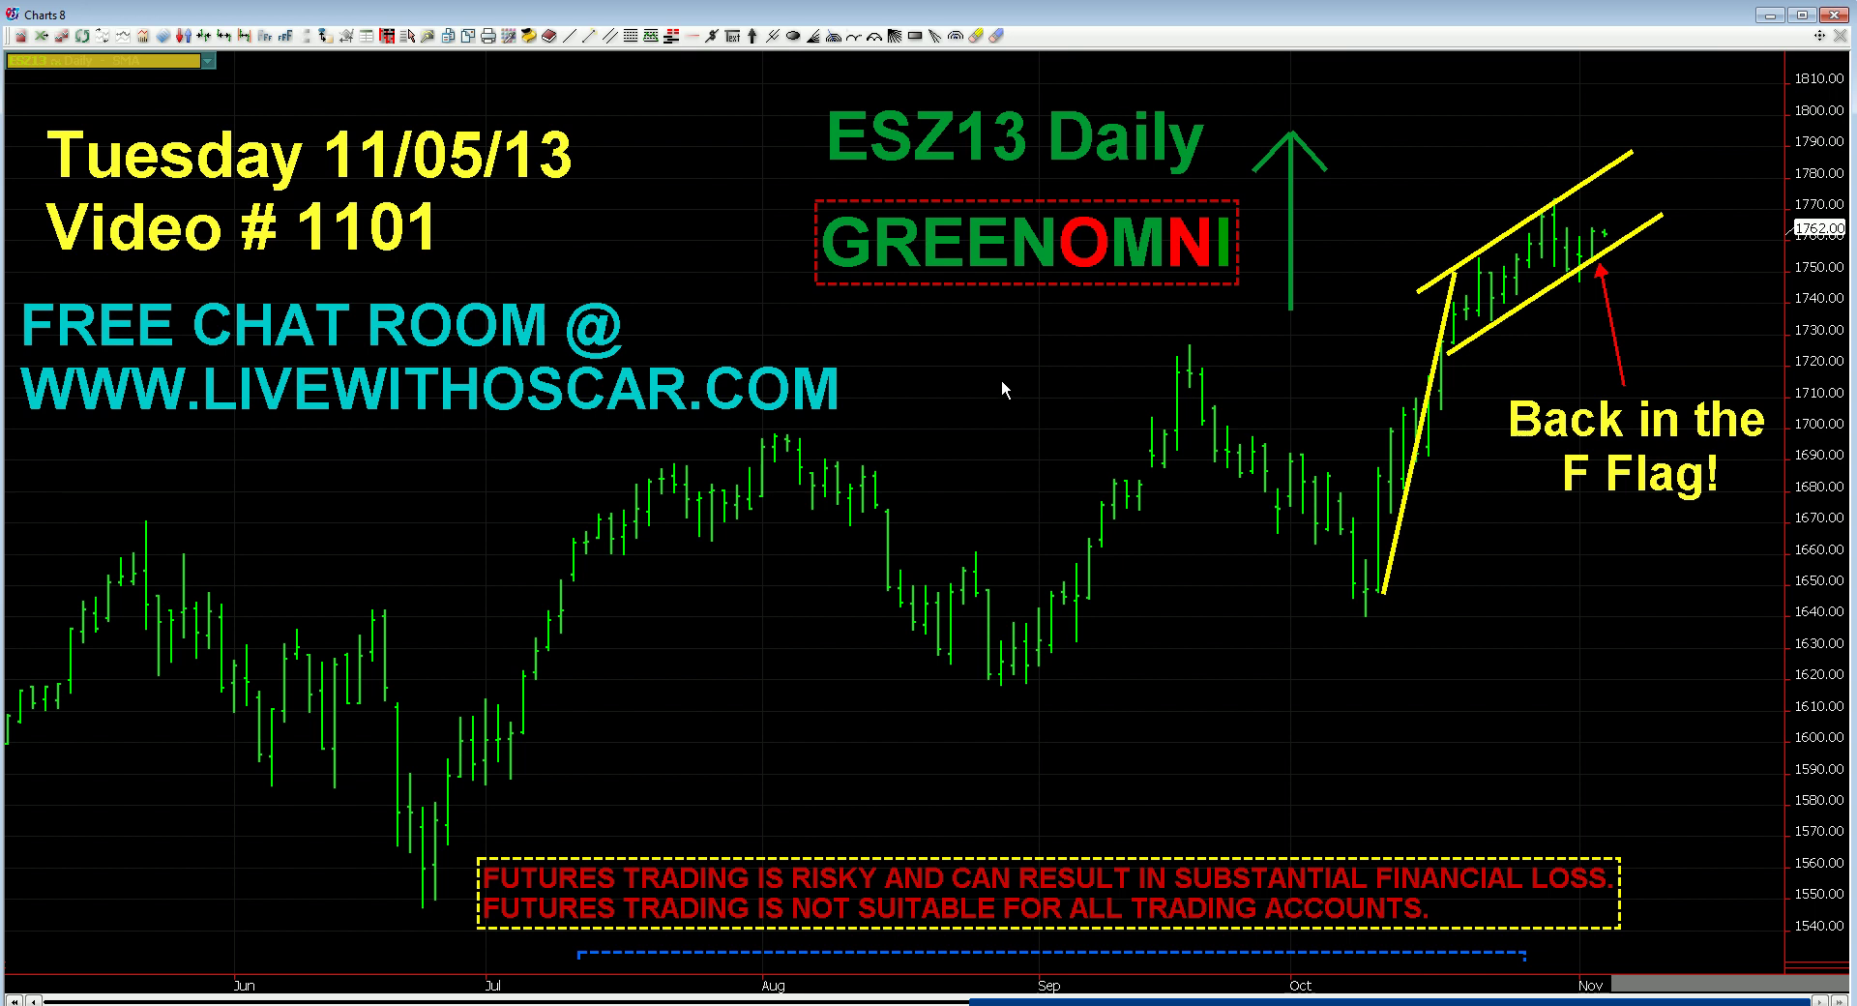
Step: Raise the ESZ13 Daily label and move the Back in the F Flag! callout up
left_click_drag(998, 140, 1008, 112)
left_click(1024, 244)
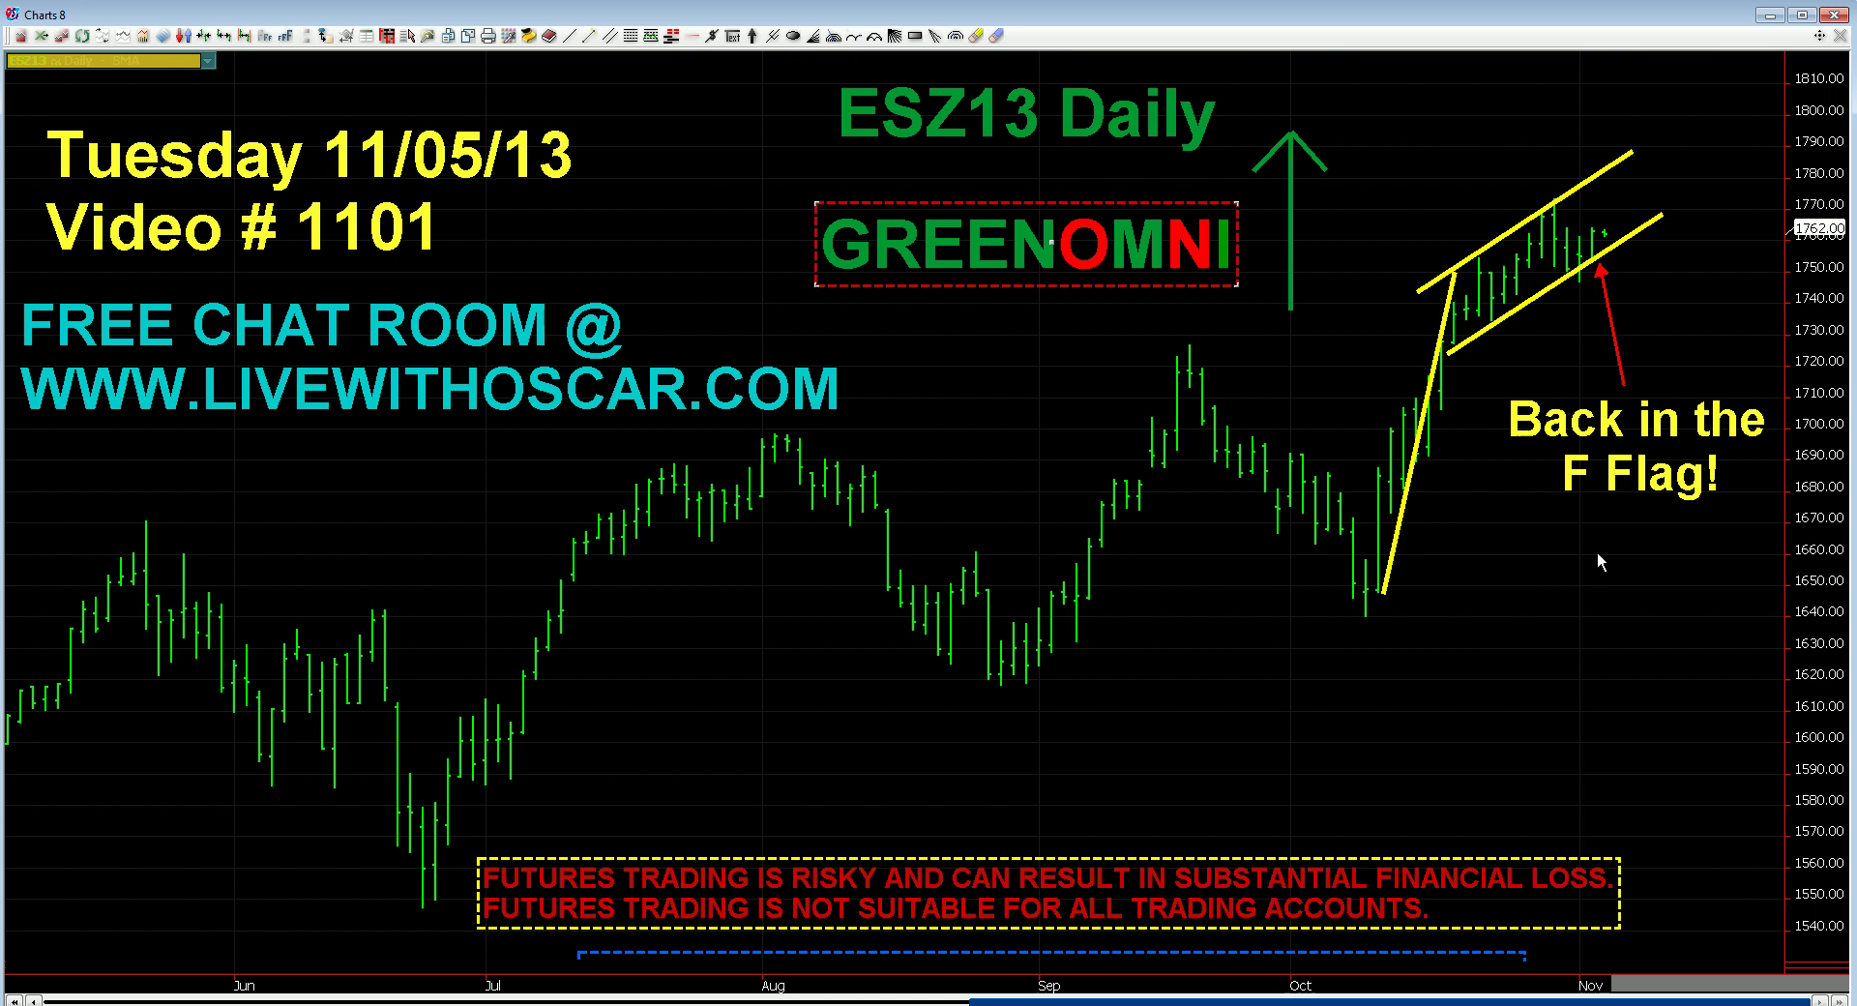
left_click_drag(1637, 453, 1639, 424)
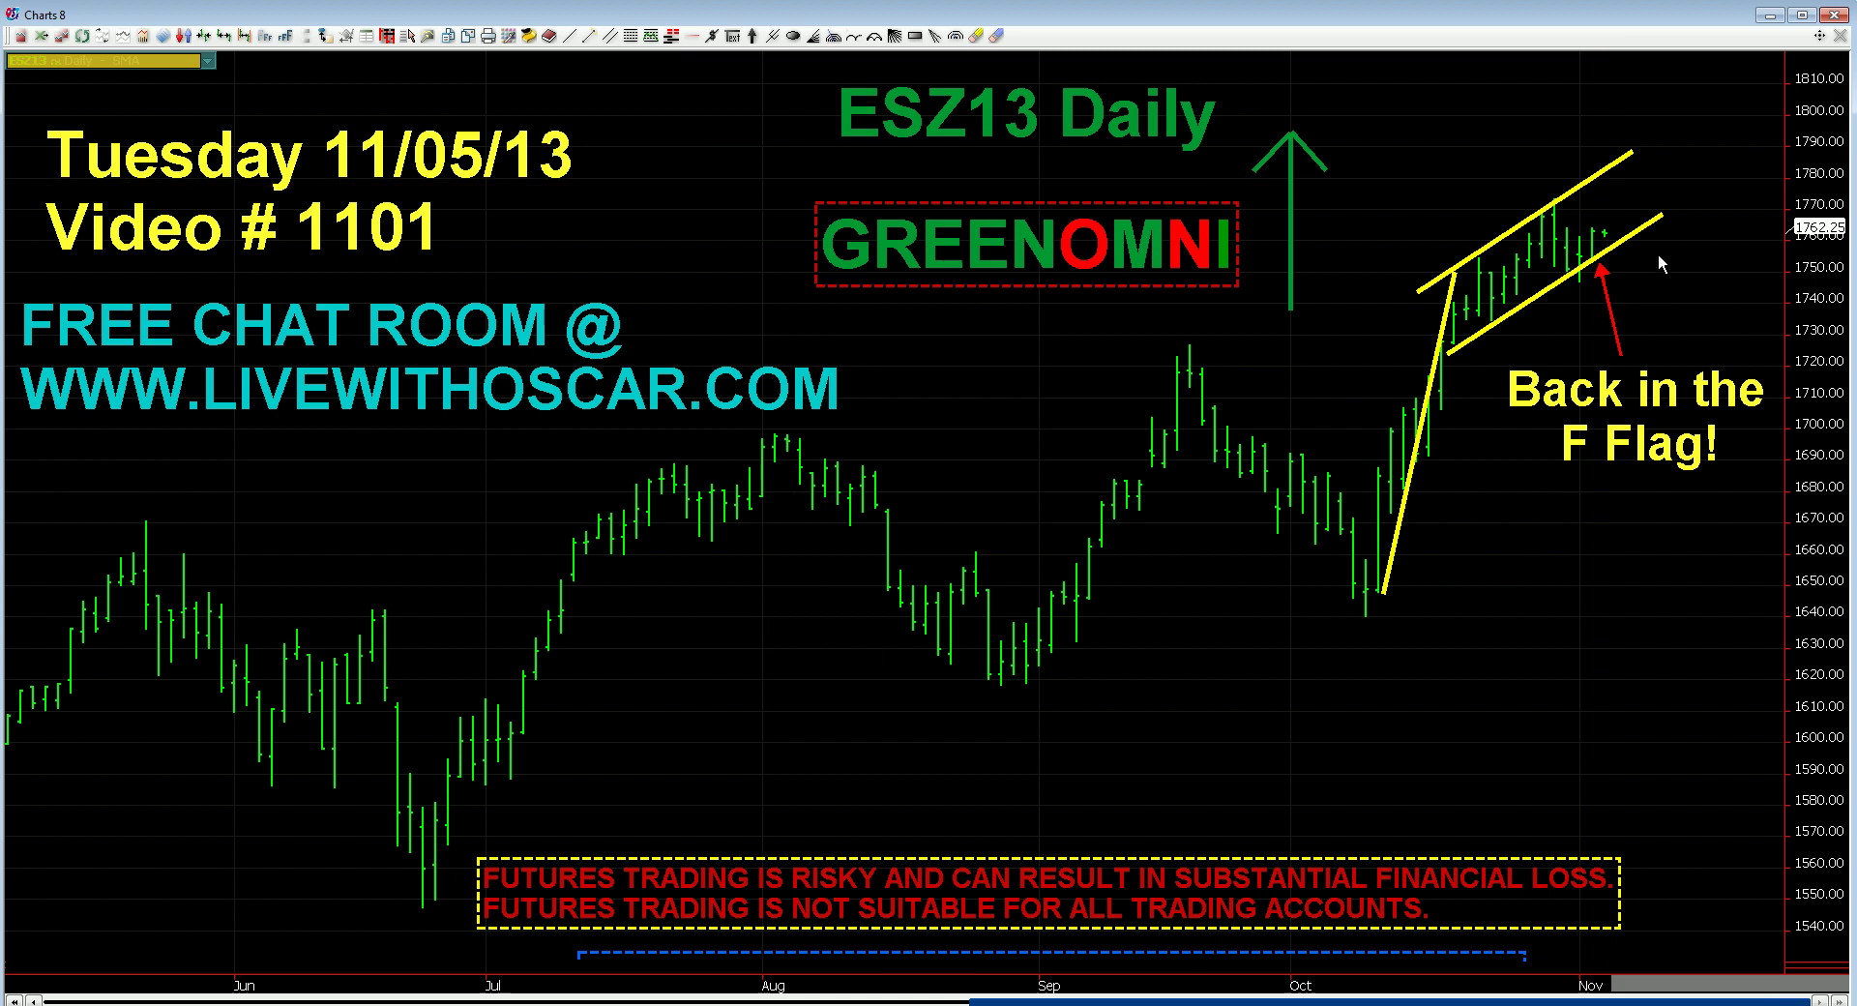
Step: Move the FREE CHAT ROOM text block up slightly
mouse_move(522, 368)
left_mouse_down()
mouse_move(577, 371)
mouse_move(524, 365)
left_mouse_up()
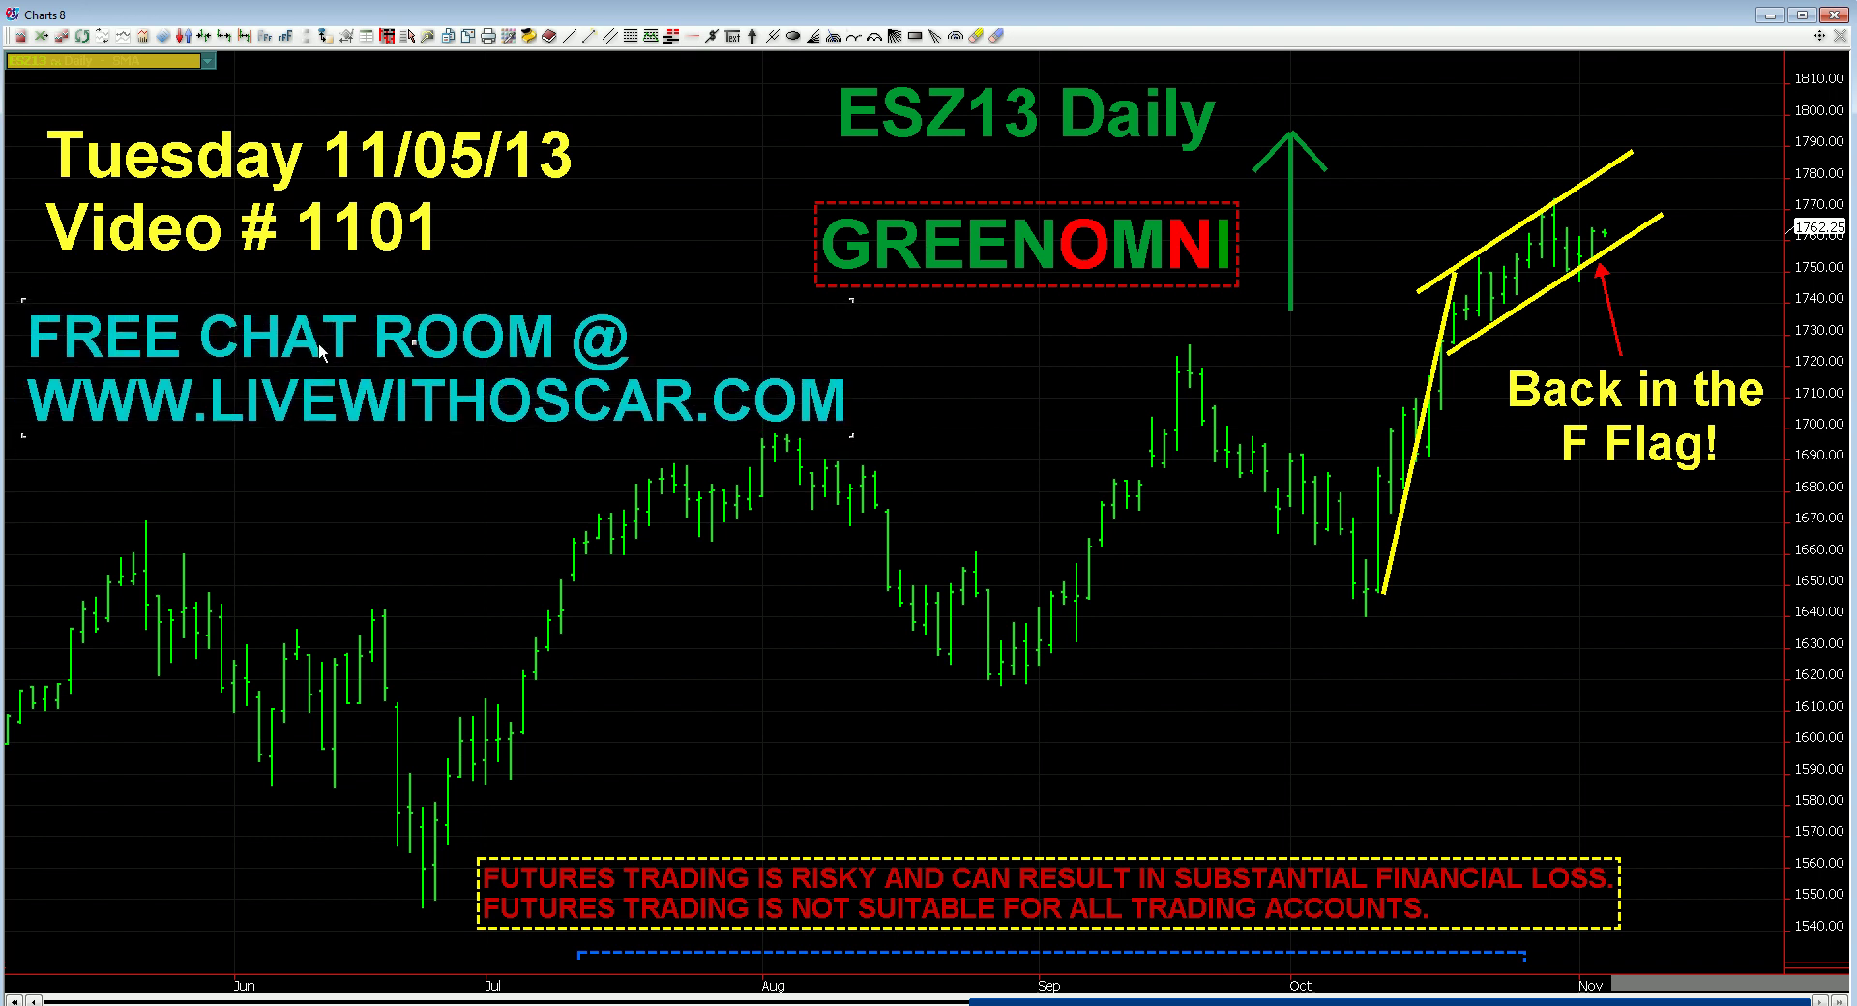
left_click_drag(317, 342, 315, 331)
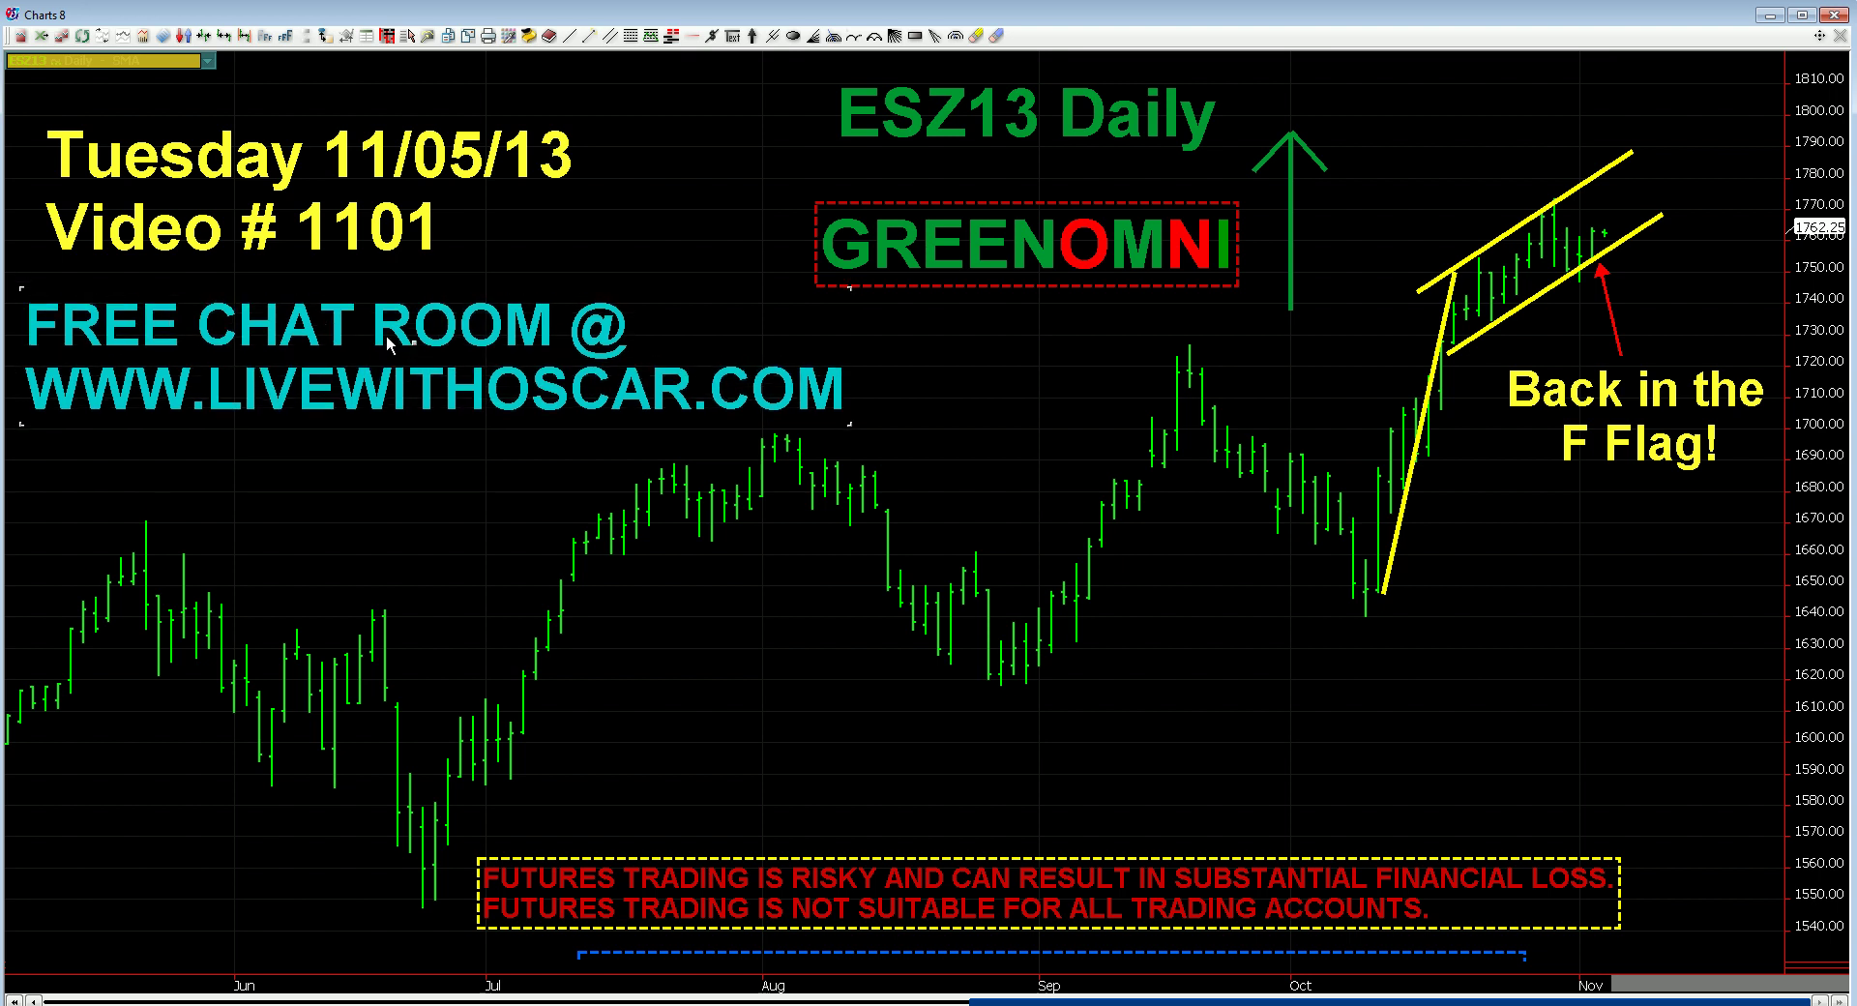
left_click(1292, 370)
Step: Switch the ES chart to weekly bars and shift the 2009 Crash lows! note left
right_click(1571, 541)
left_click(1758, 679)
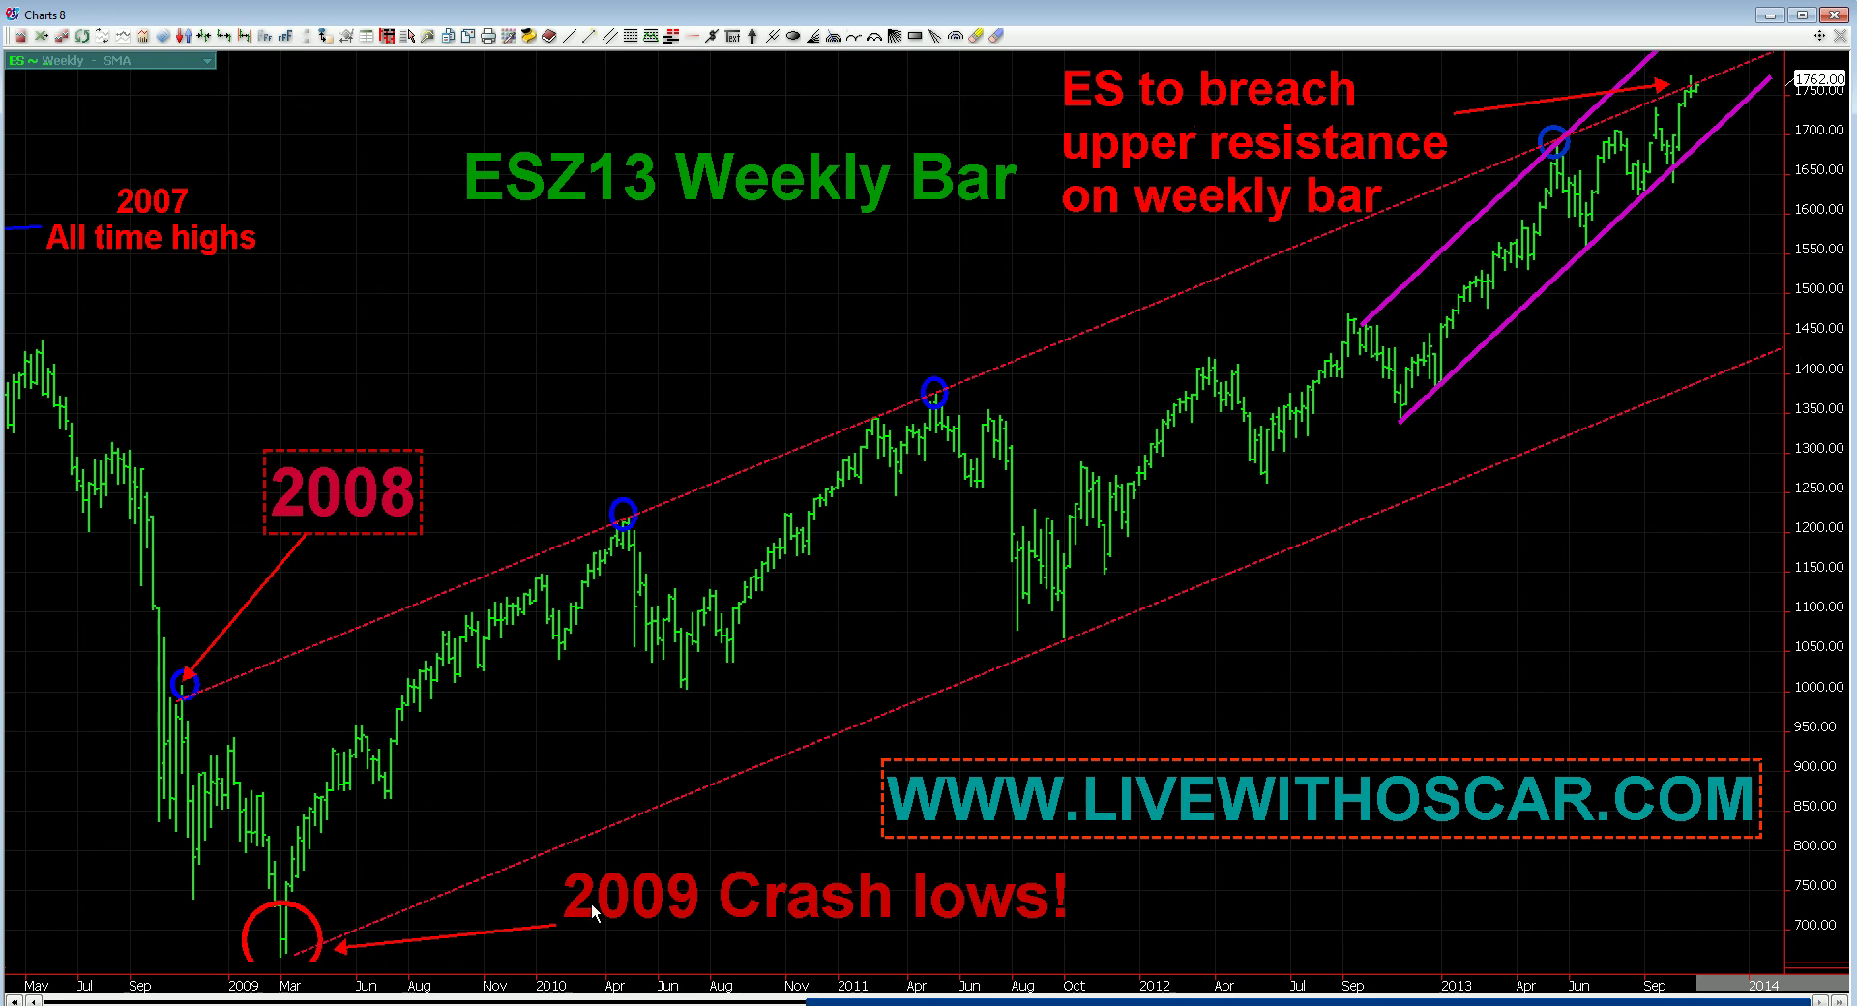
left_click_drag(590, 902, 569, 899)
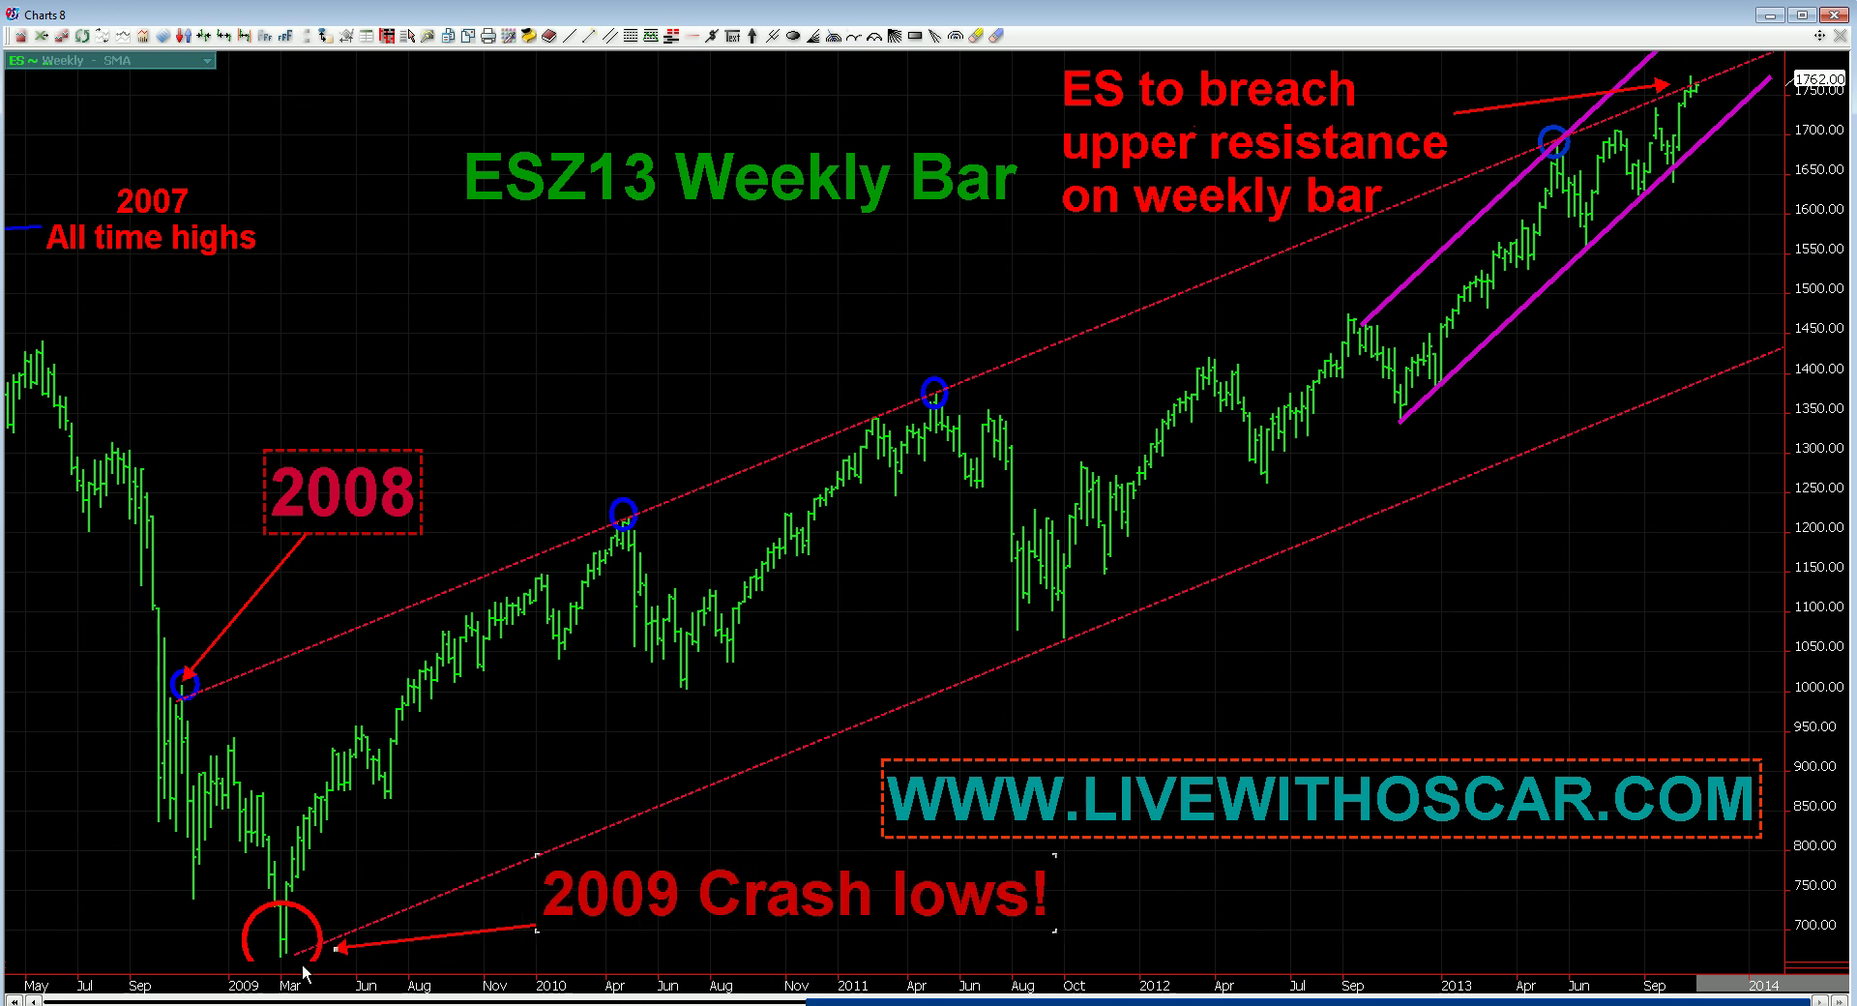
left_click(1363, 534)
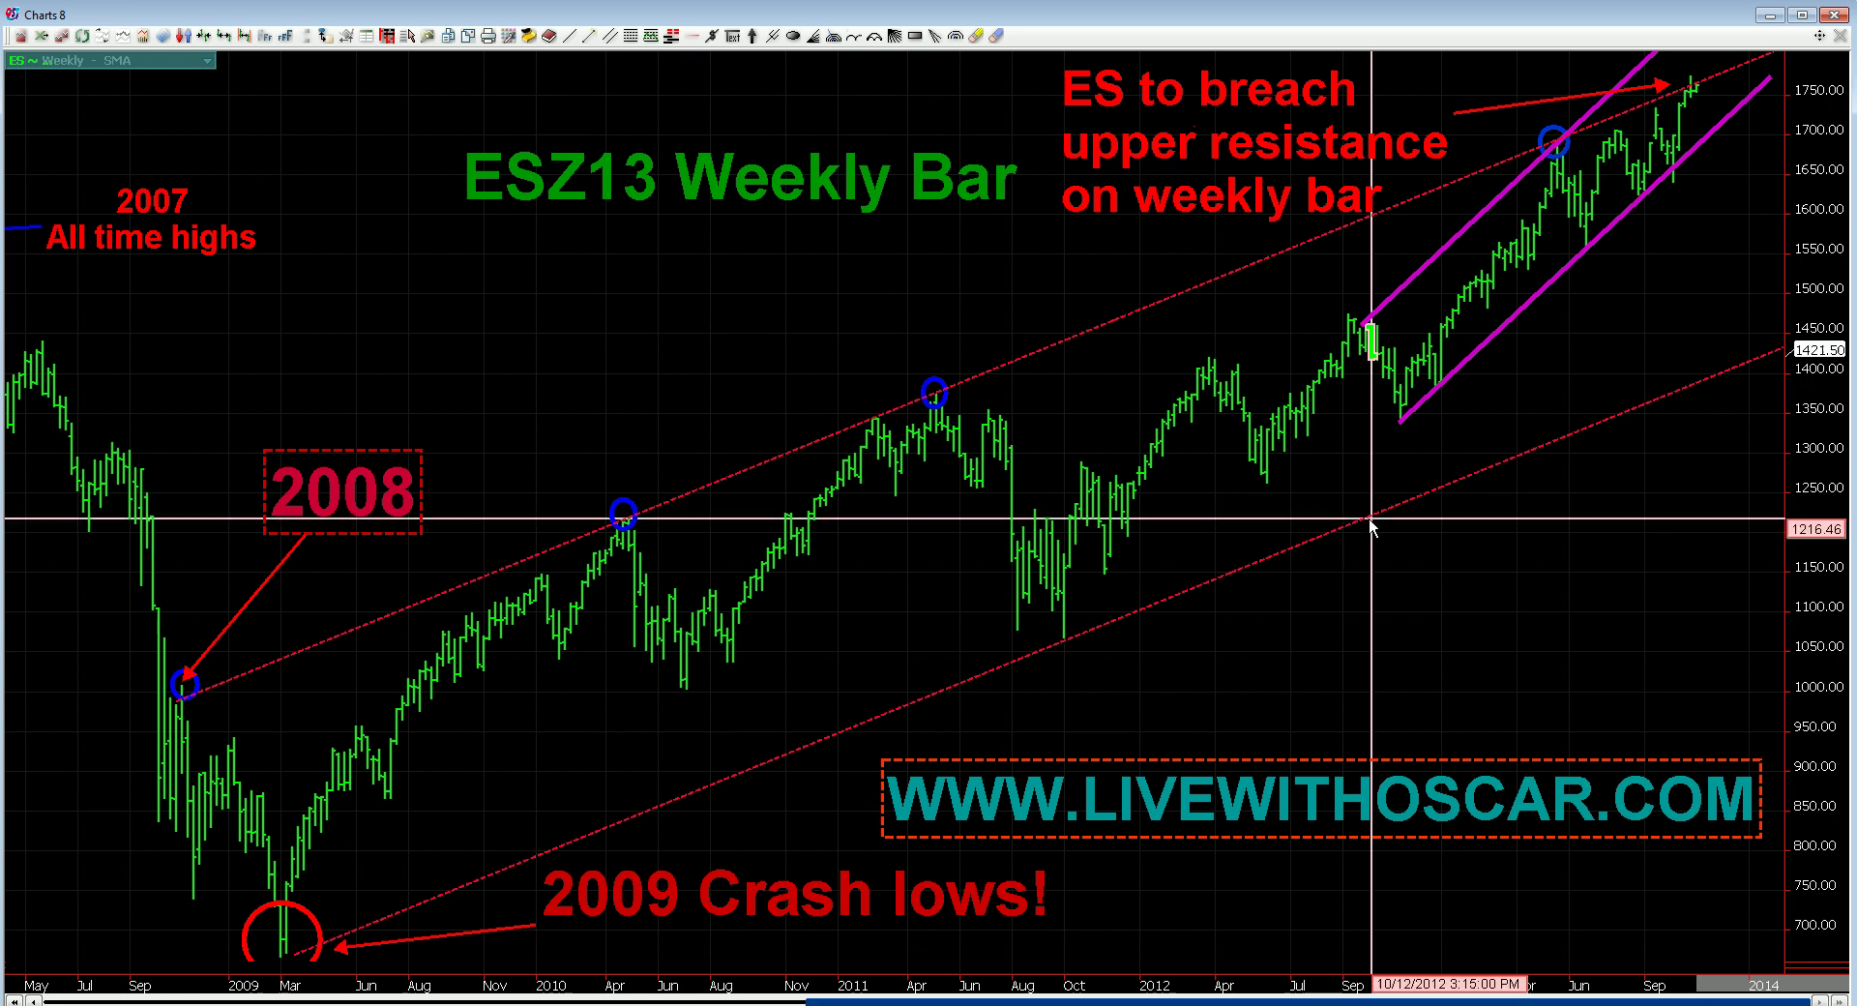
Step: Move the 2008 box up-left and align the Apr 2010 and Apr 2011 circles on the resistance line
mouse_move(325, 485)
left_mouse_down()
mouse_move(308, 394)
mouse_move(267, 420)
left_mouse_up()
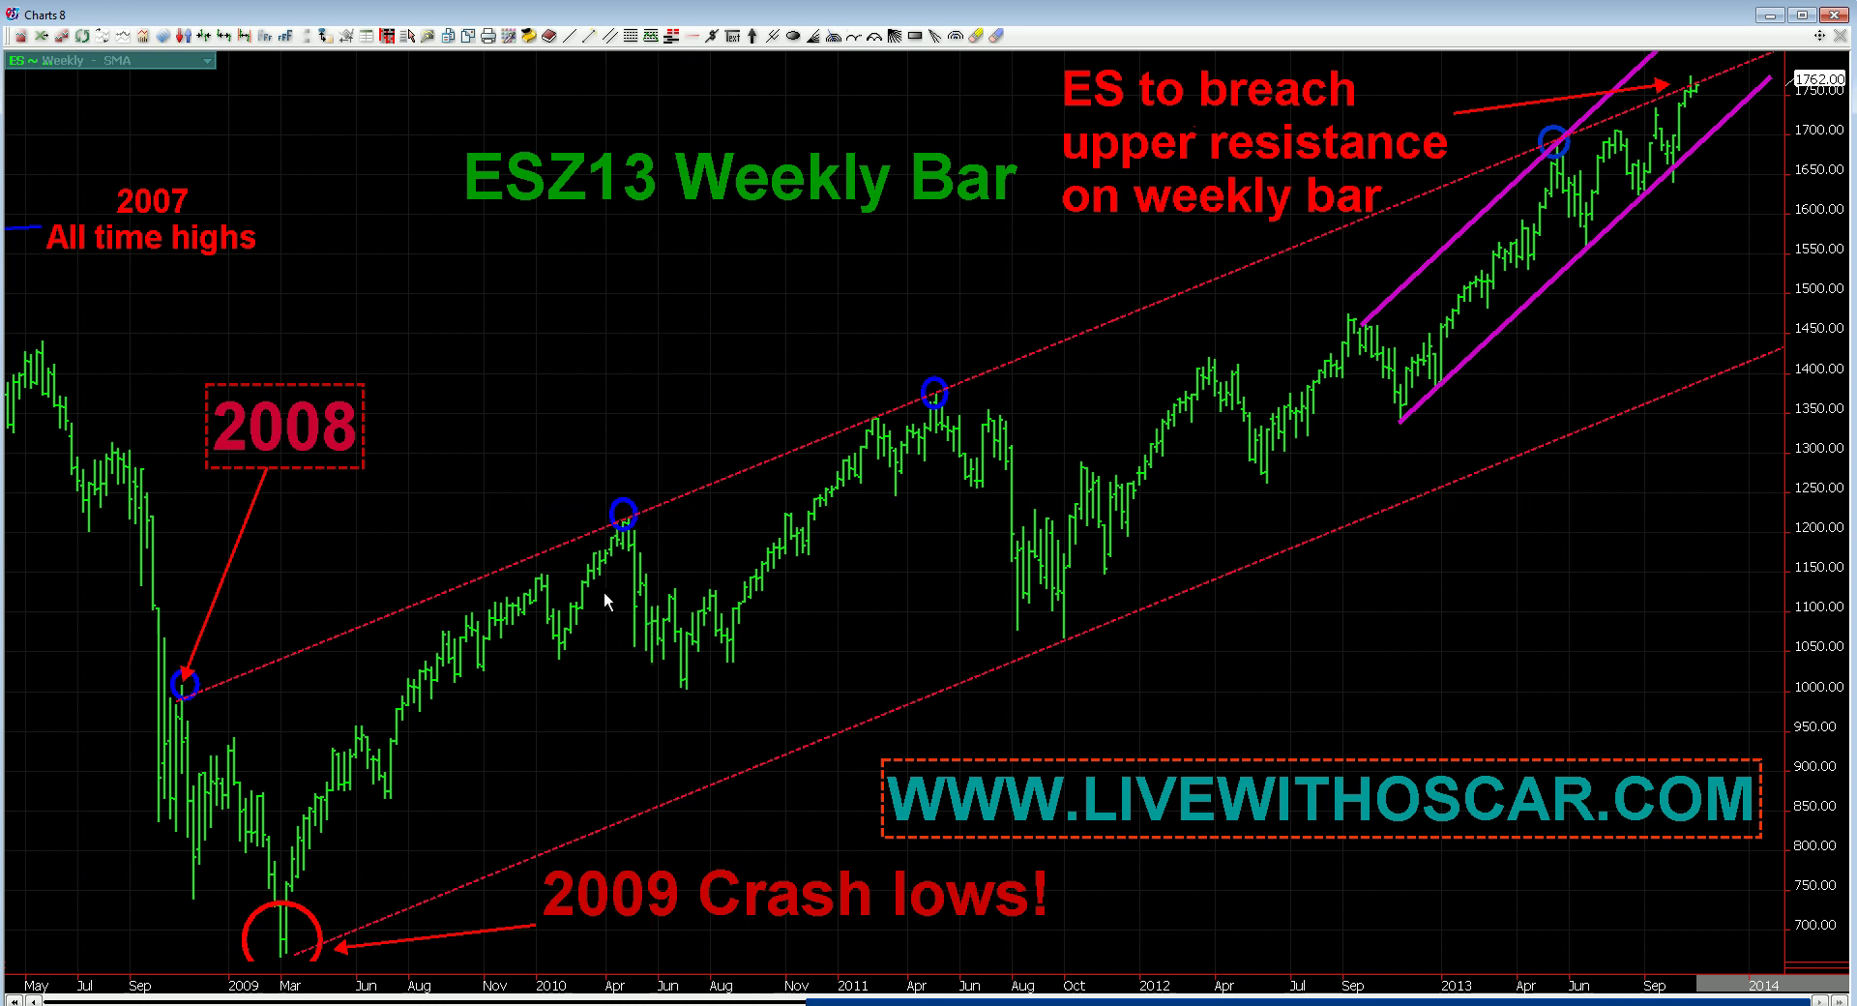
mouse_move(626, 534)
left_mouse_down()
mouse_move(615, 512)
mouse_move(630, 522)
left_mouse_up()
left_click_drag(934, 394, 939, 390)
Step: Place the blue circle at about 1840 on the magenta channel and reposition the ES breach note
left_click_drag(1814, 269, 1819, 350)
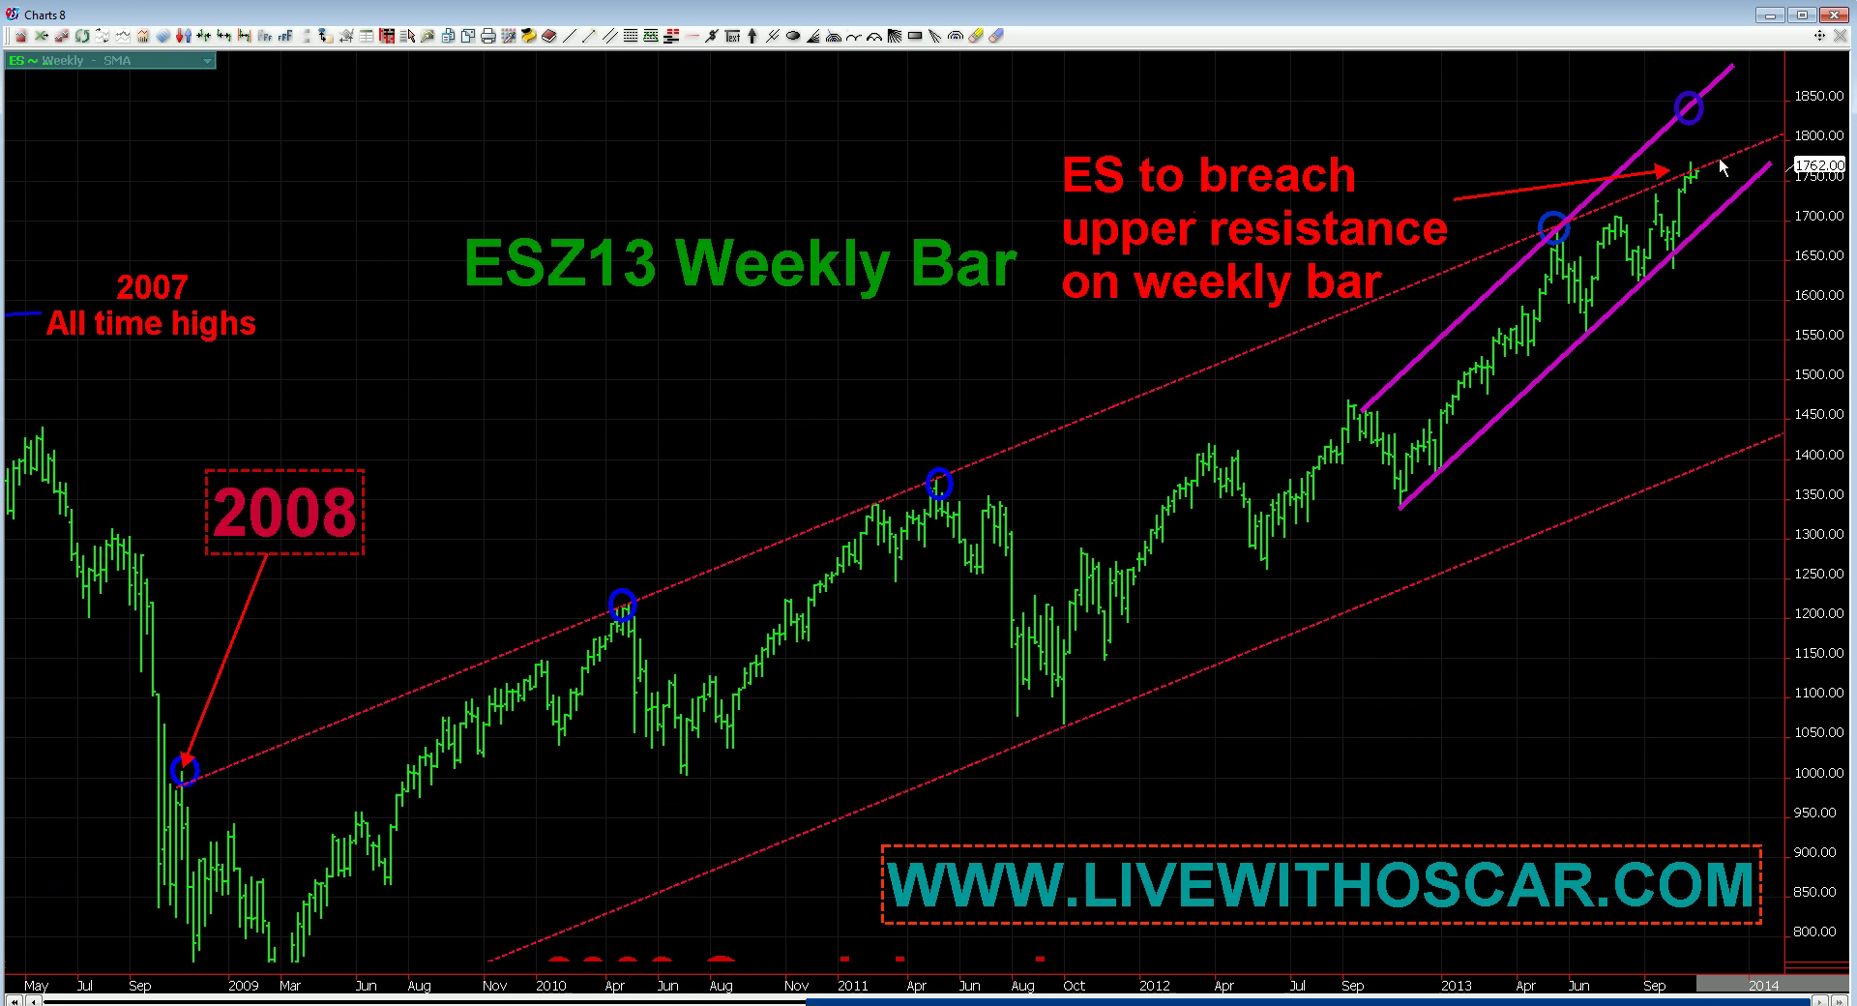
left_click_drag(1697, 126, 1700, 189)
left_click_drag(1297, 283, 1297, 239)
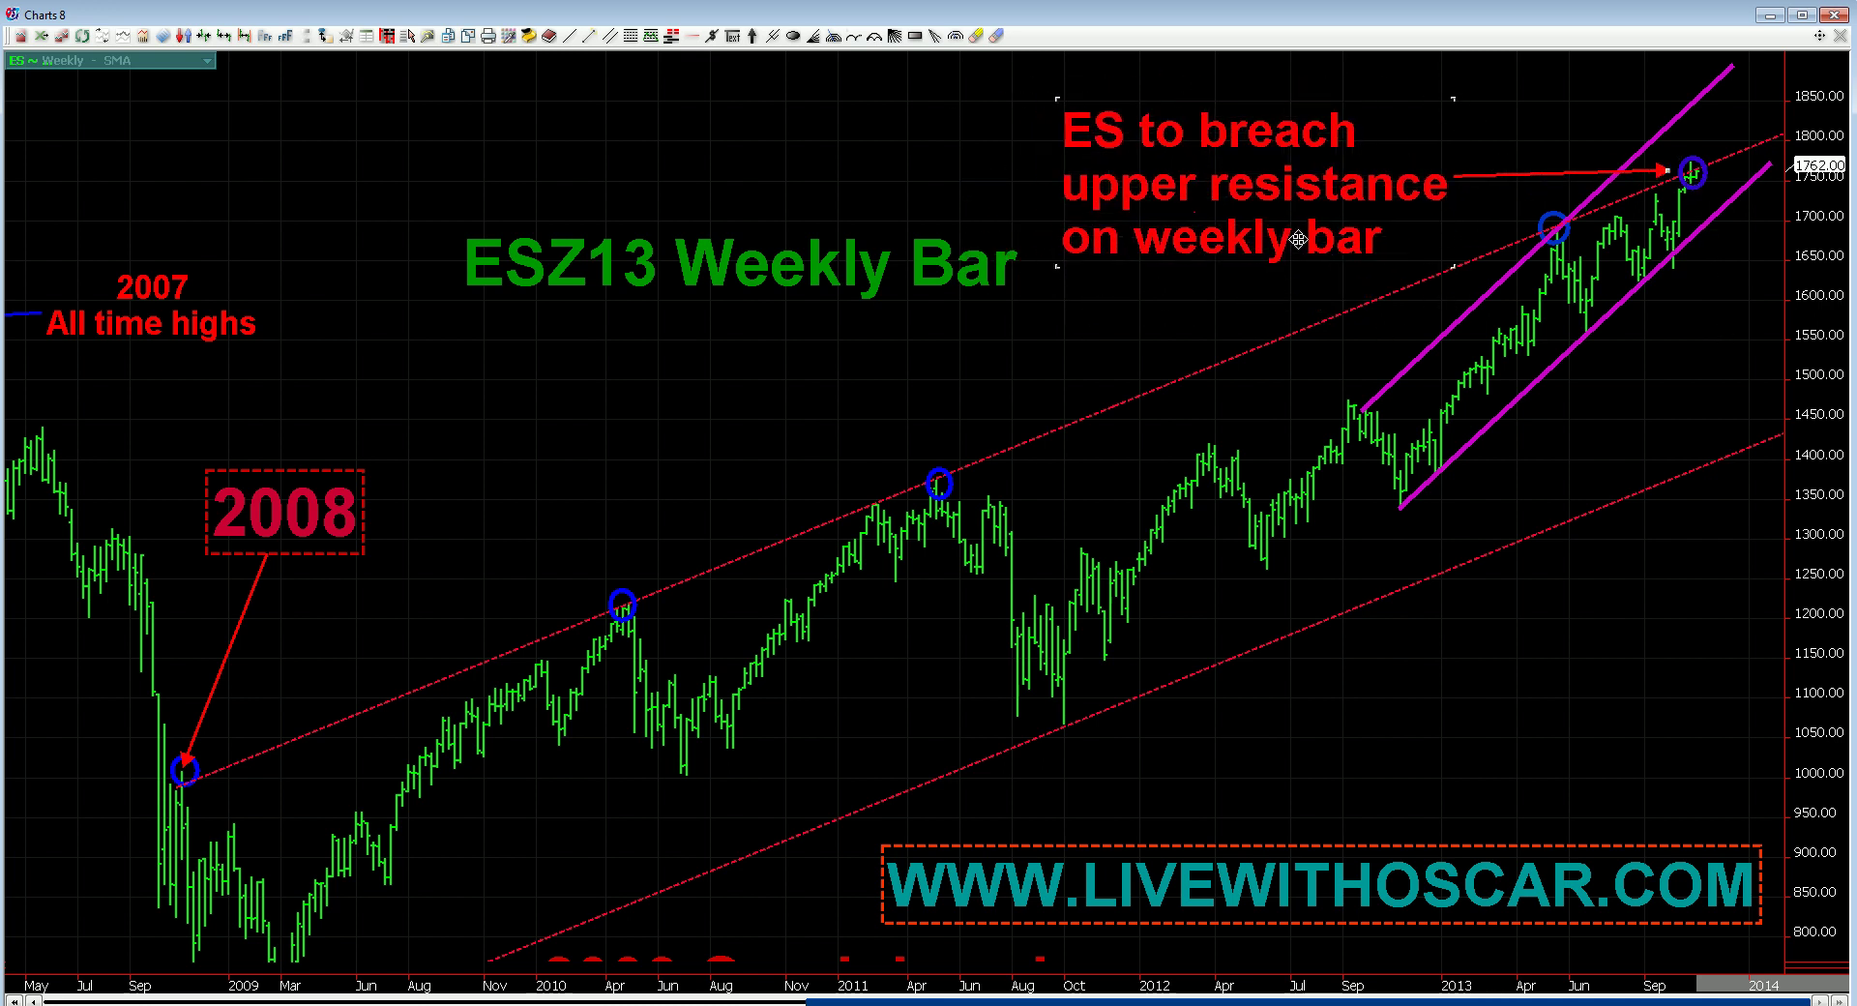
left_click_drag(1700, 171, 1697, 103)
left_click_drag(1802, 674, 1788, 633)
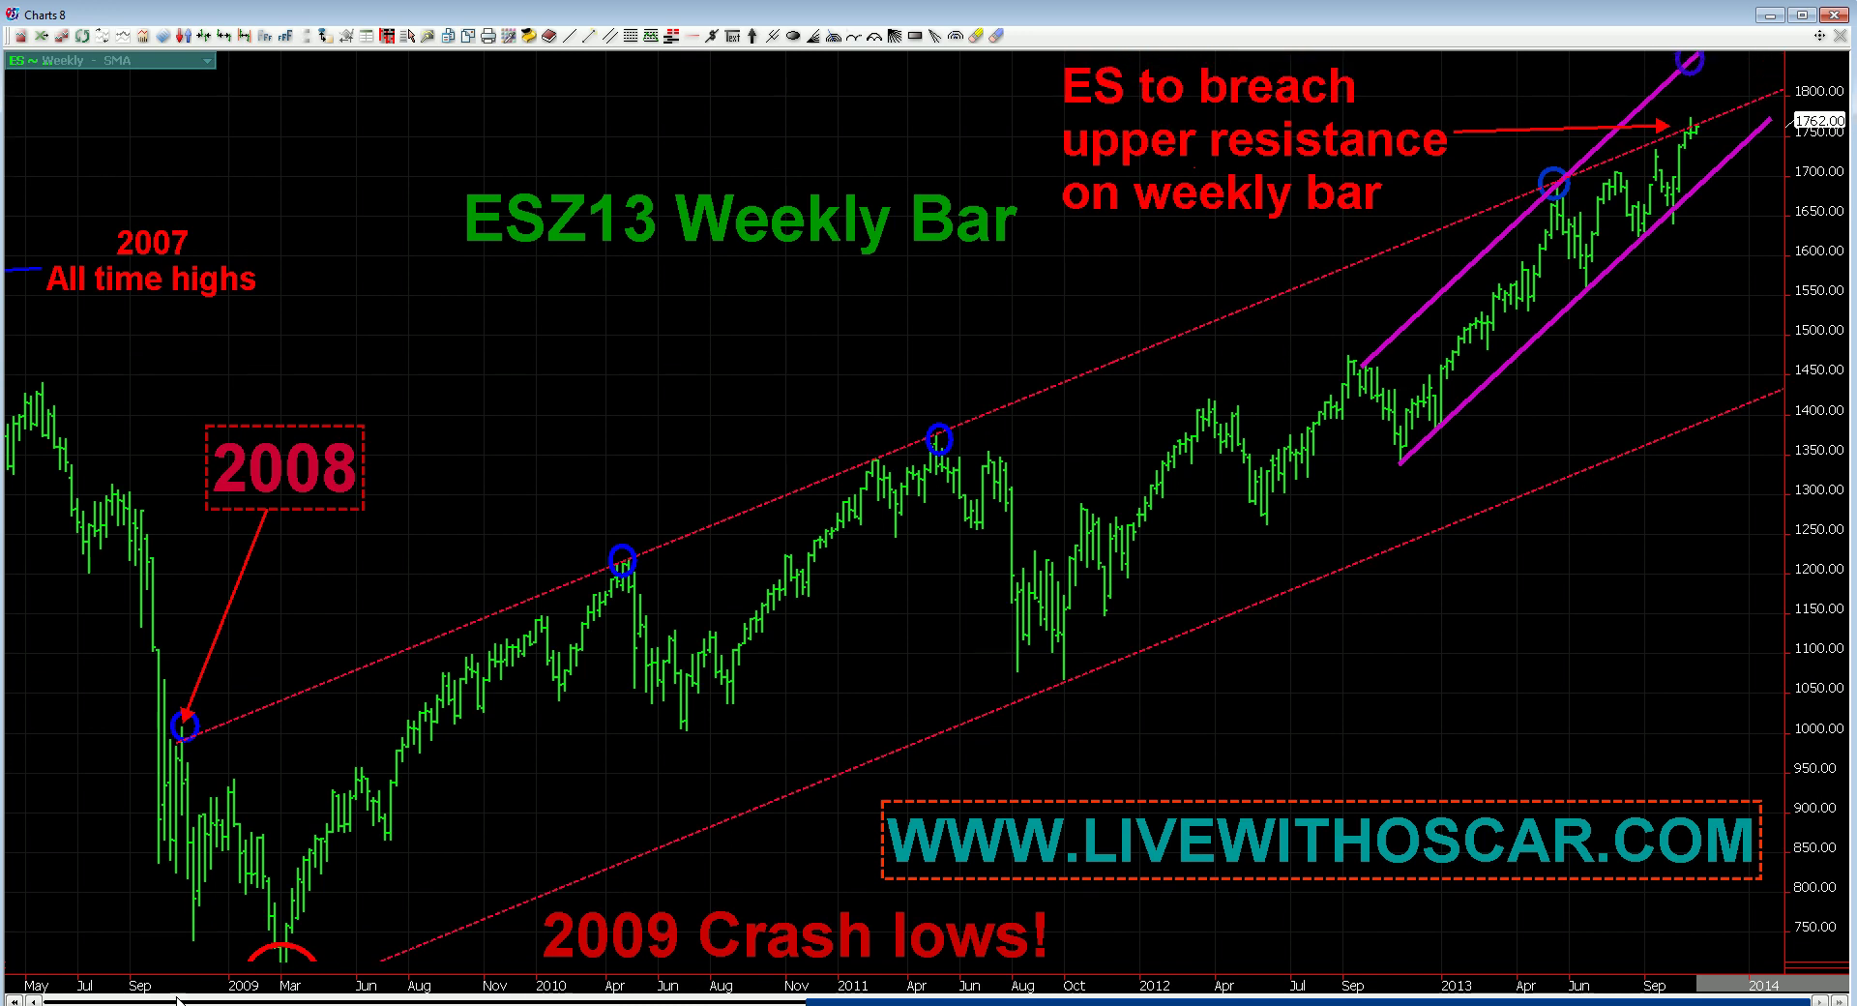
Step: Read prices with the crosshair and shift the magenta channel slightly down-left
middle_click(364, 915)
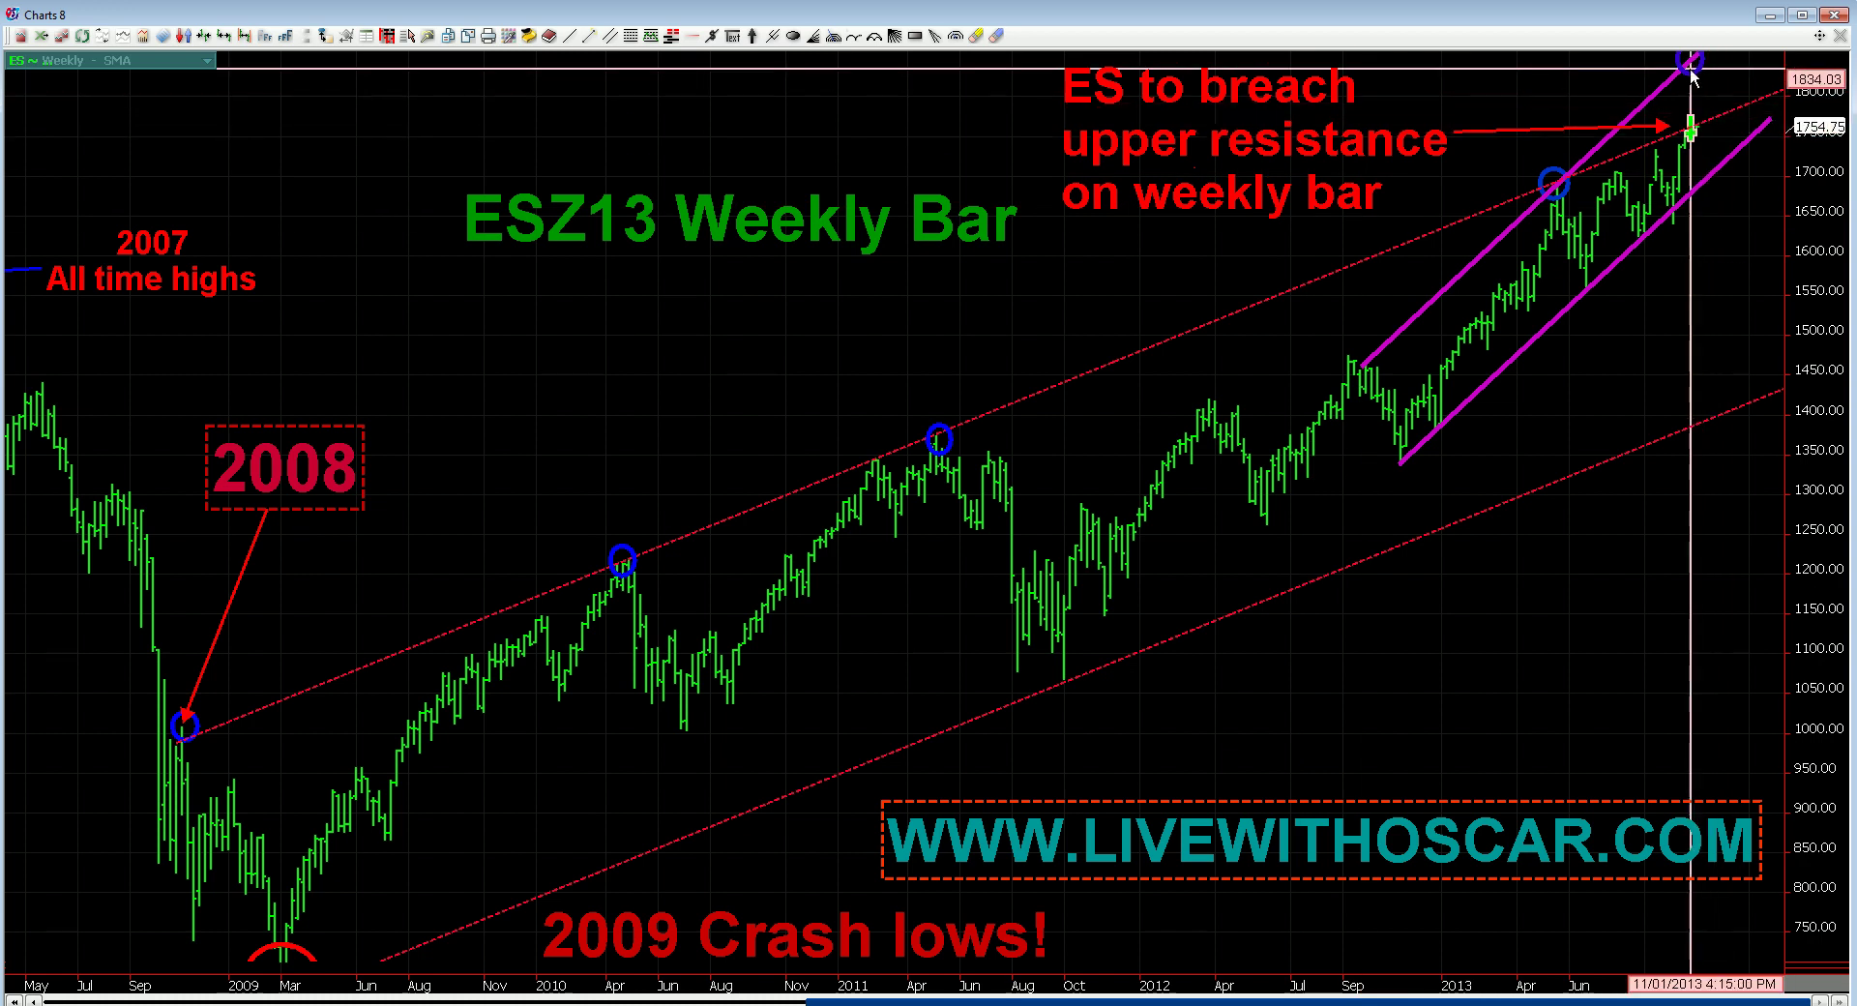
middle_click(1727, 159)
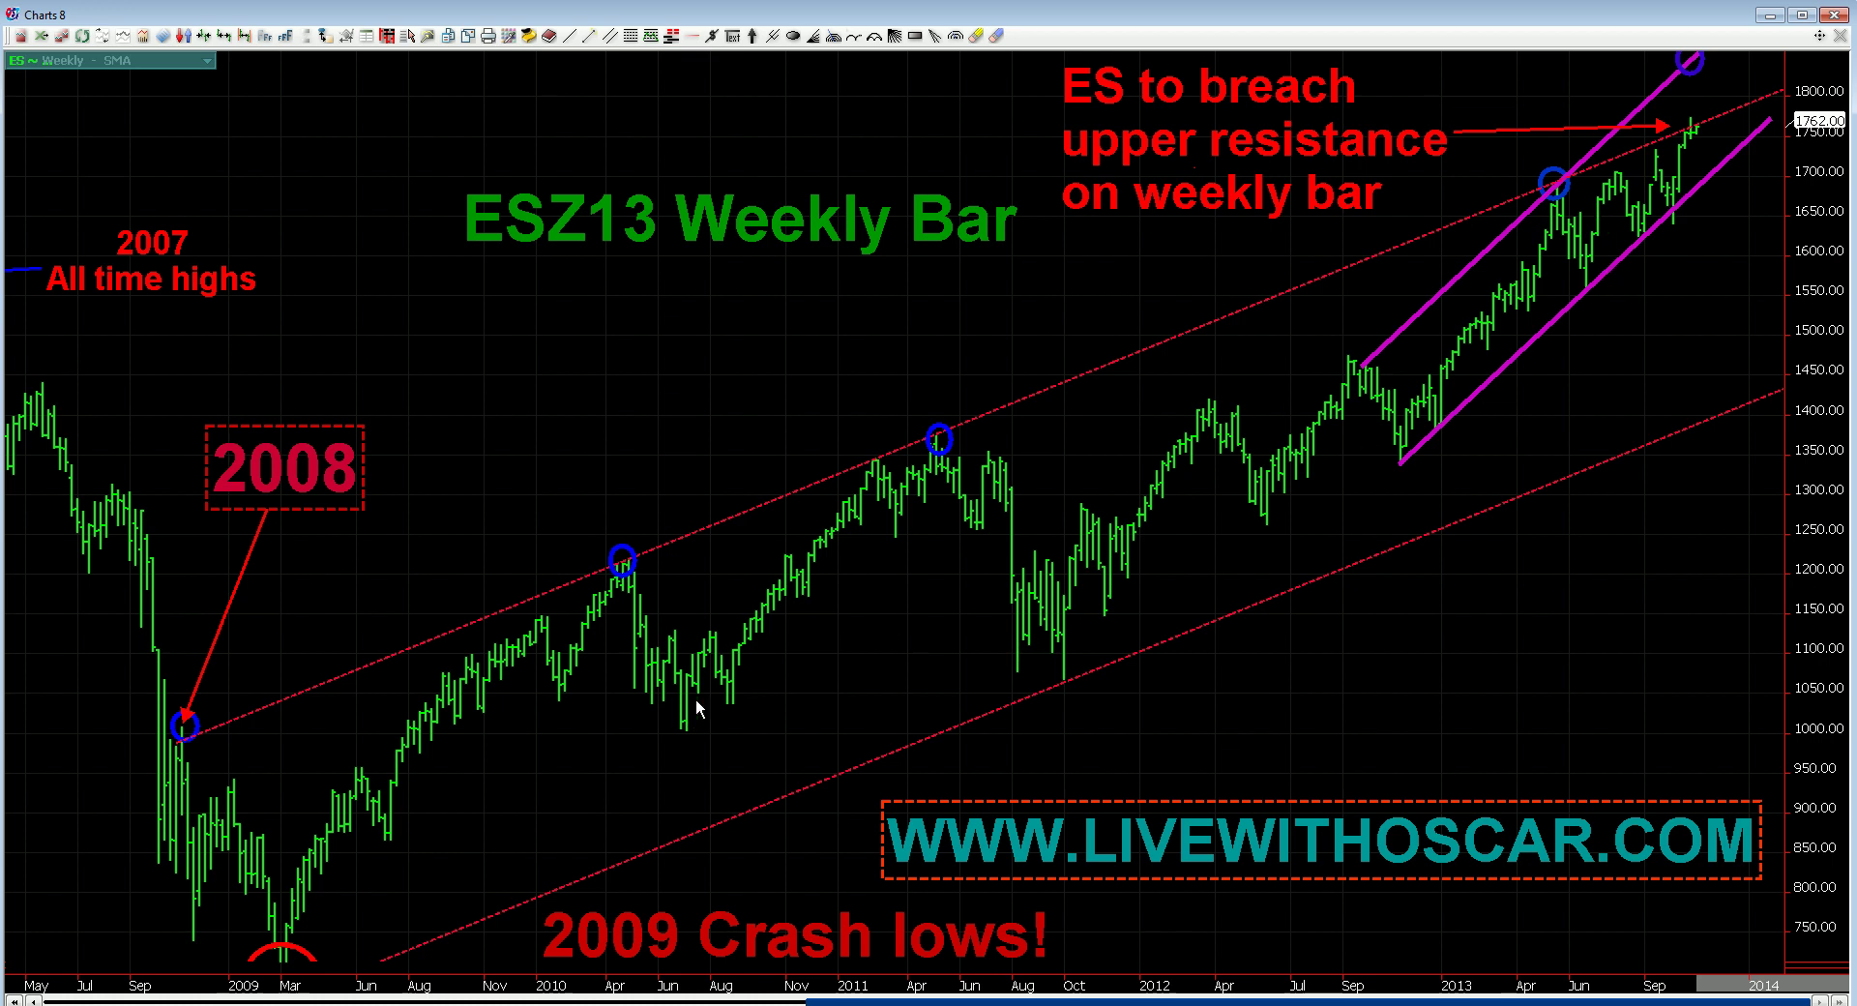
middle_click(657, 722)
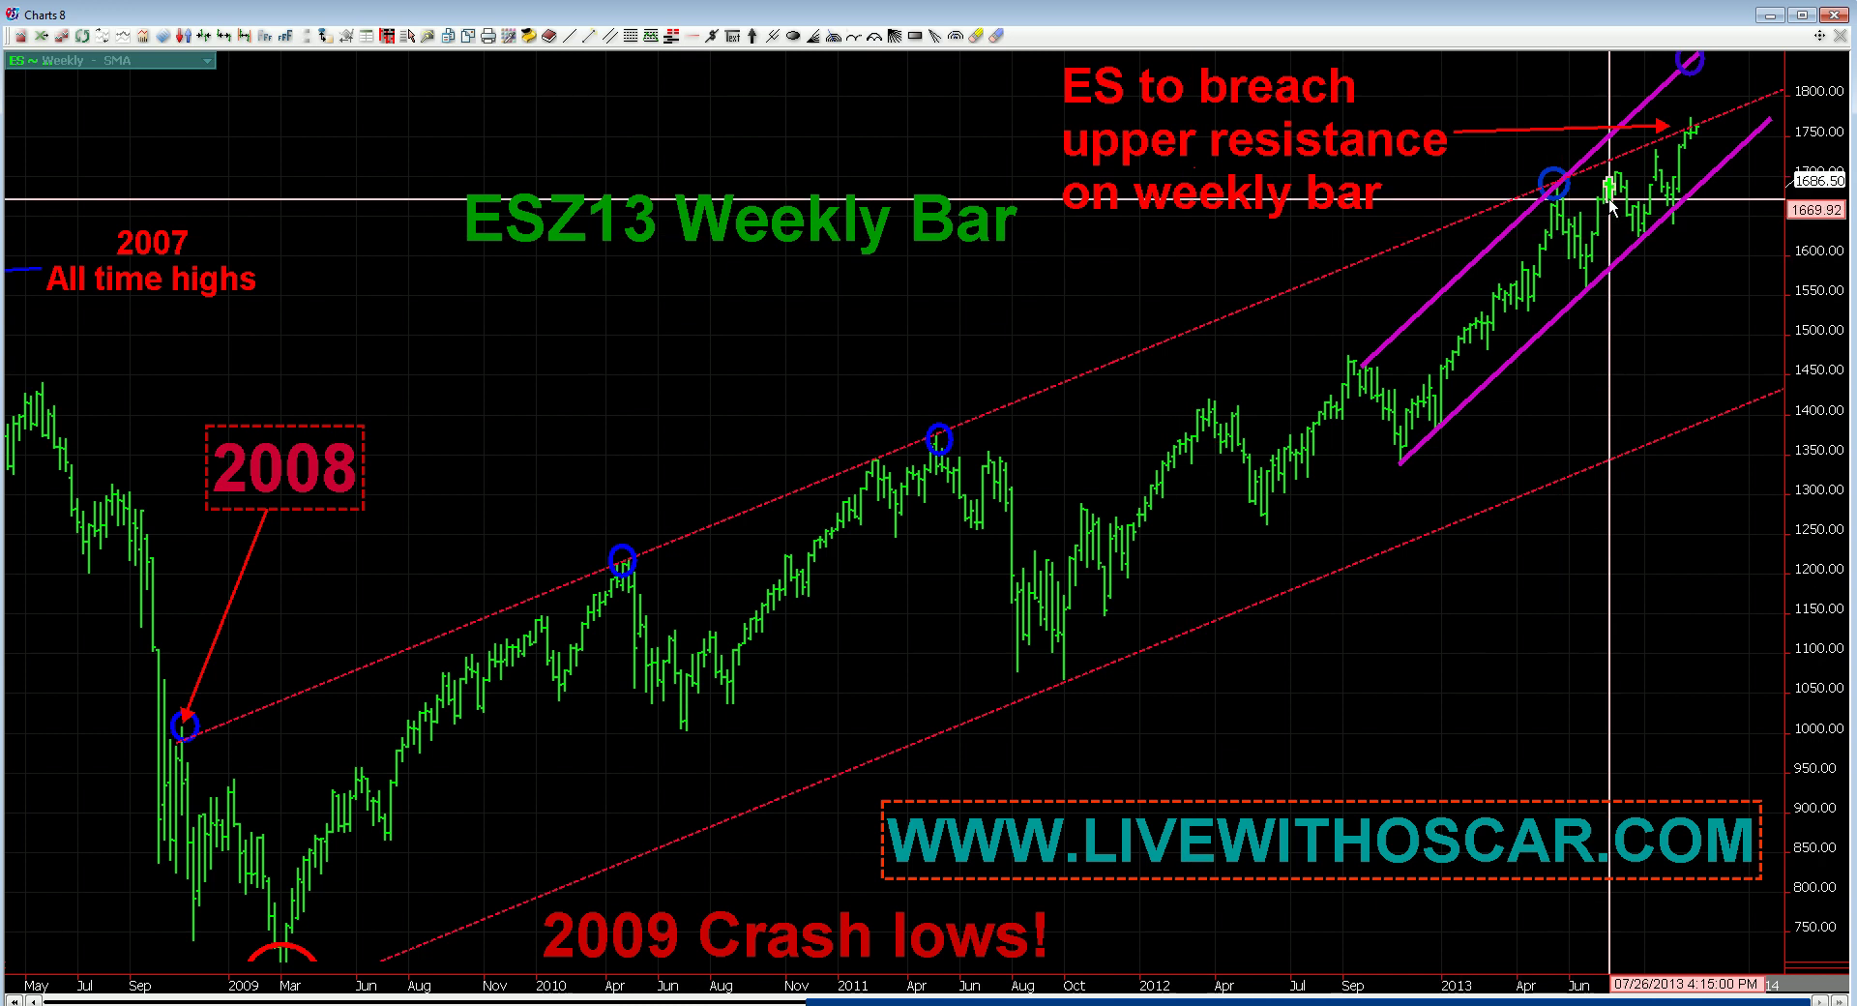
middle_click(1707, 192)
left_click_drag(1692, 189, 1686, 201)
middle_click(1688, 129)
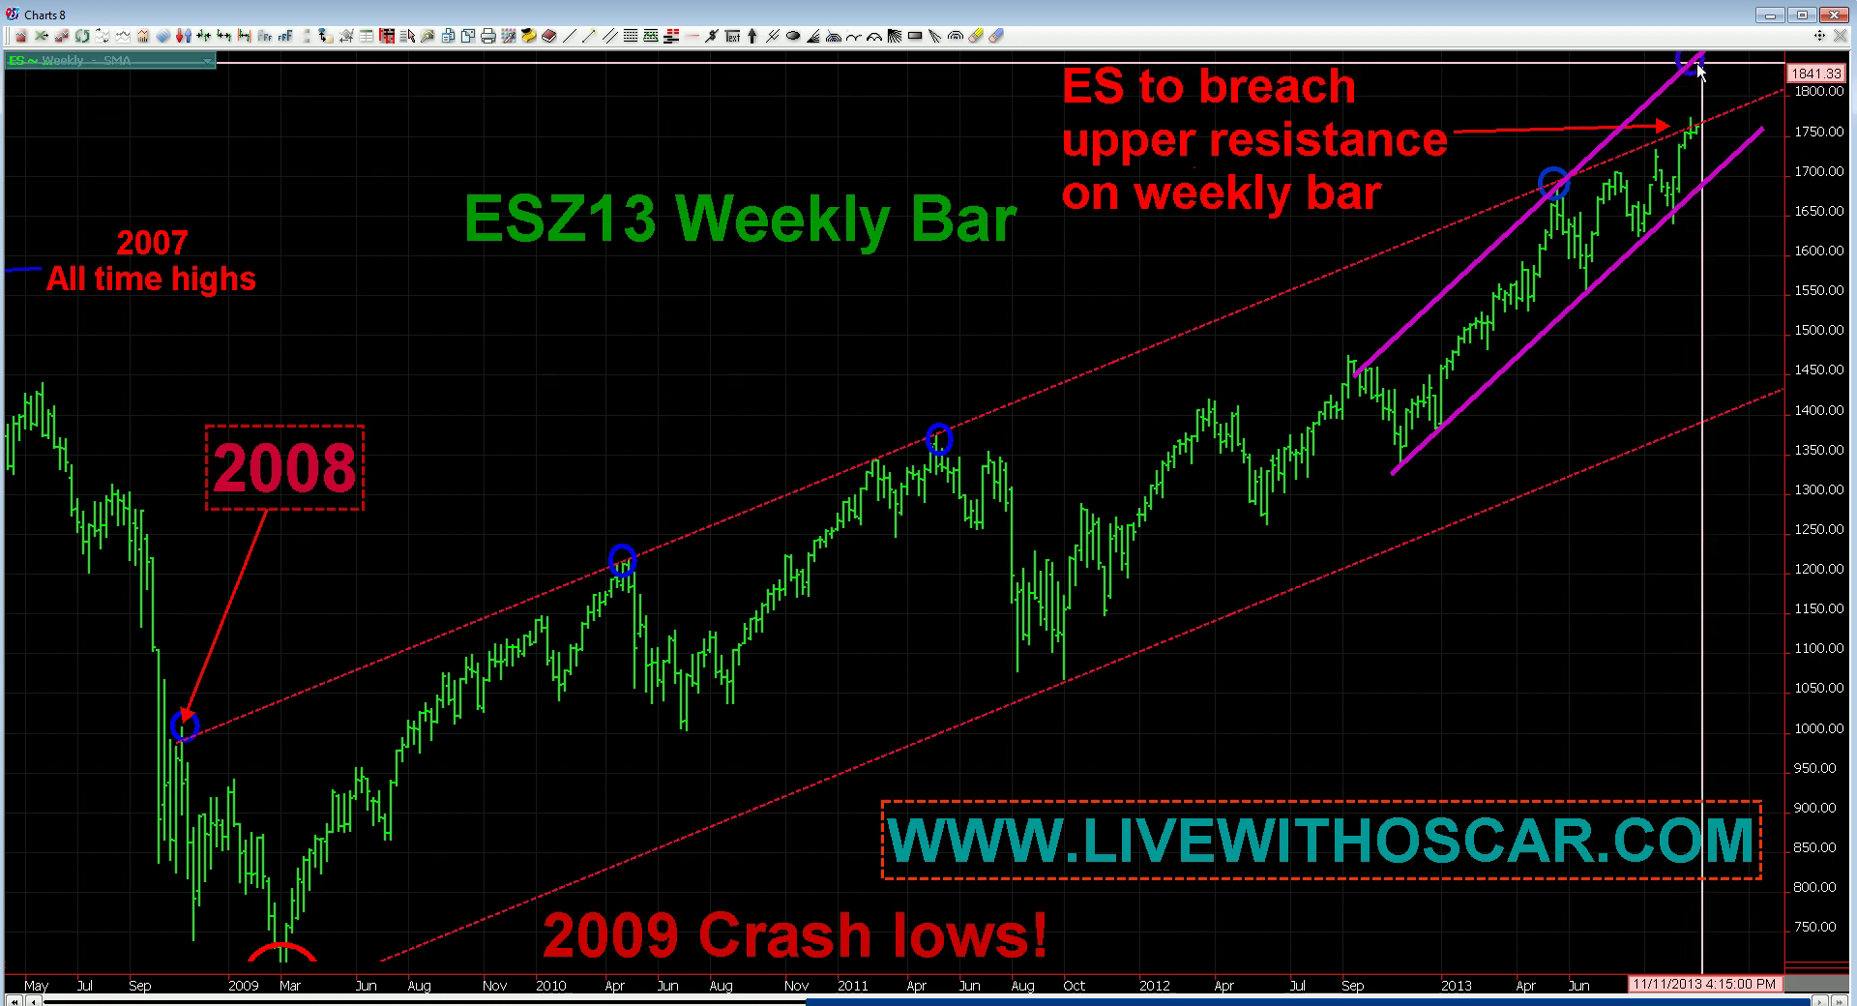
middle_click(1701, 63)
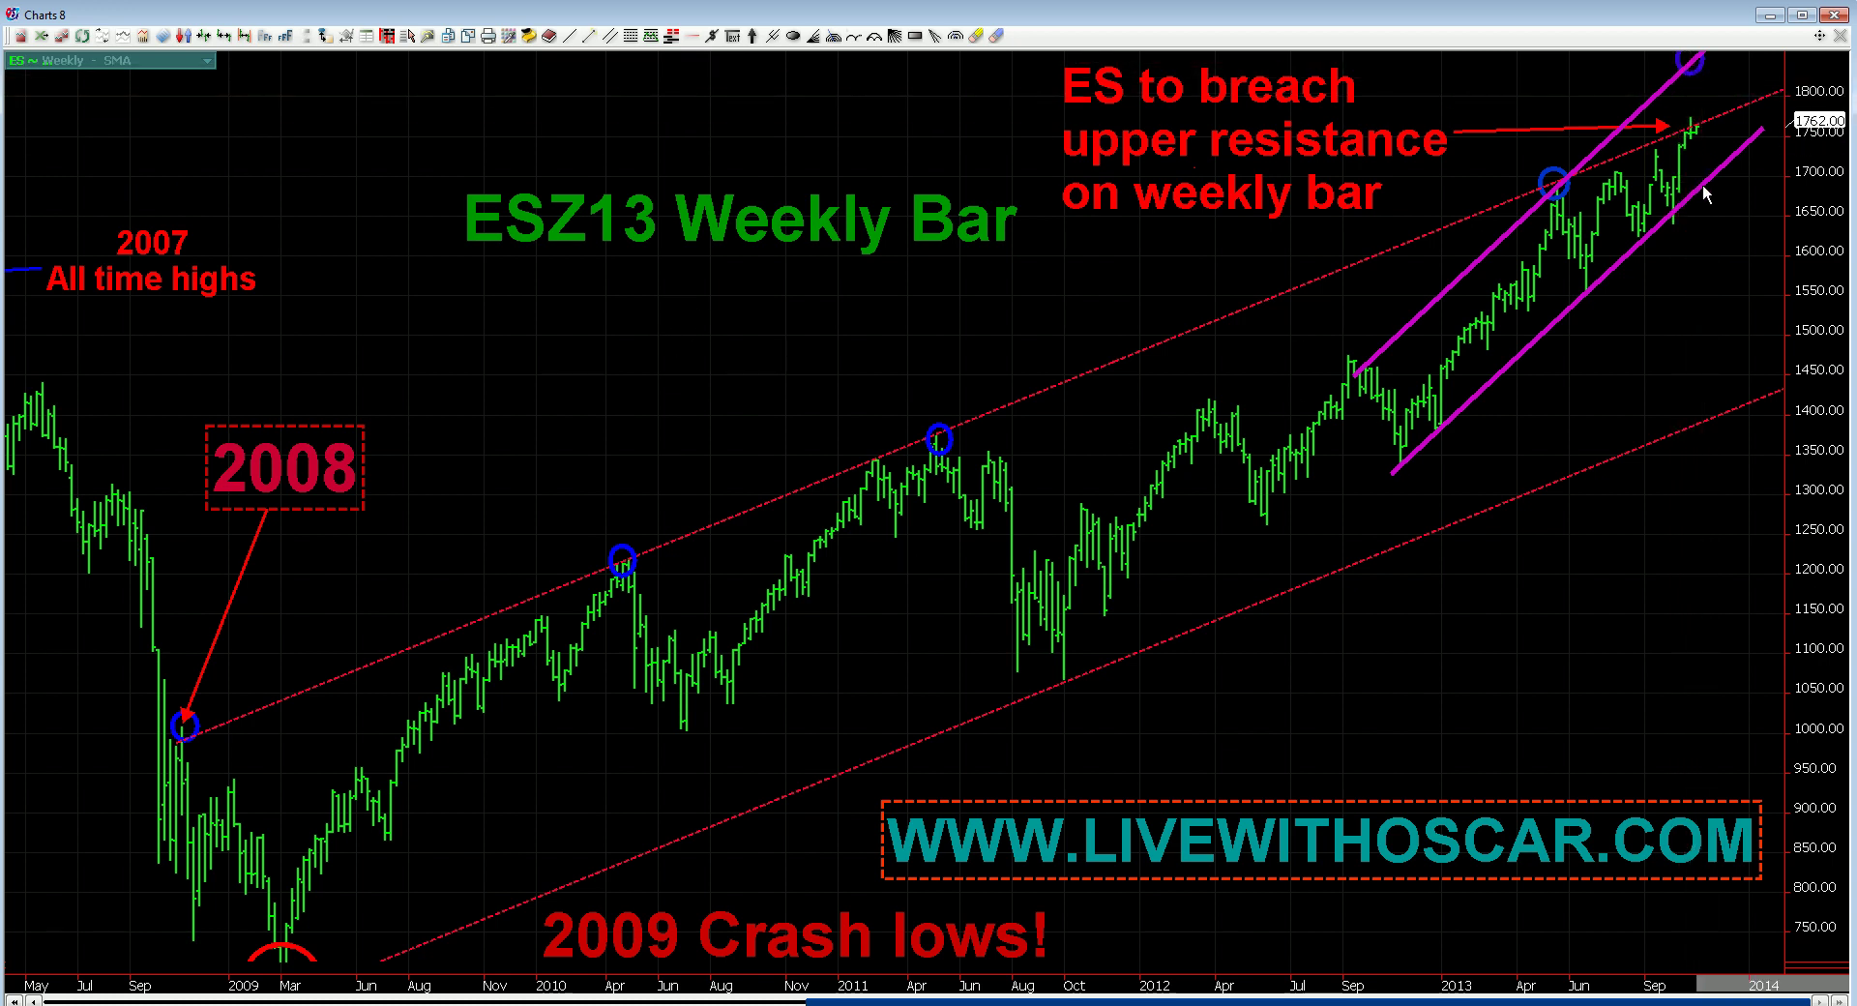
middle_click(1710, 174)
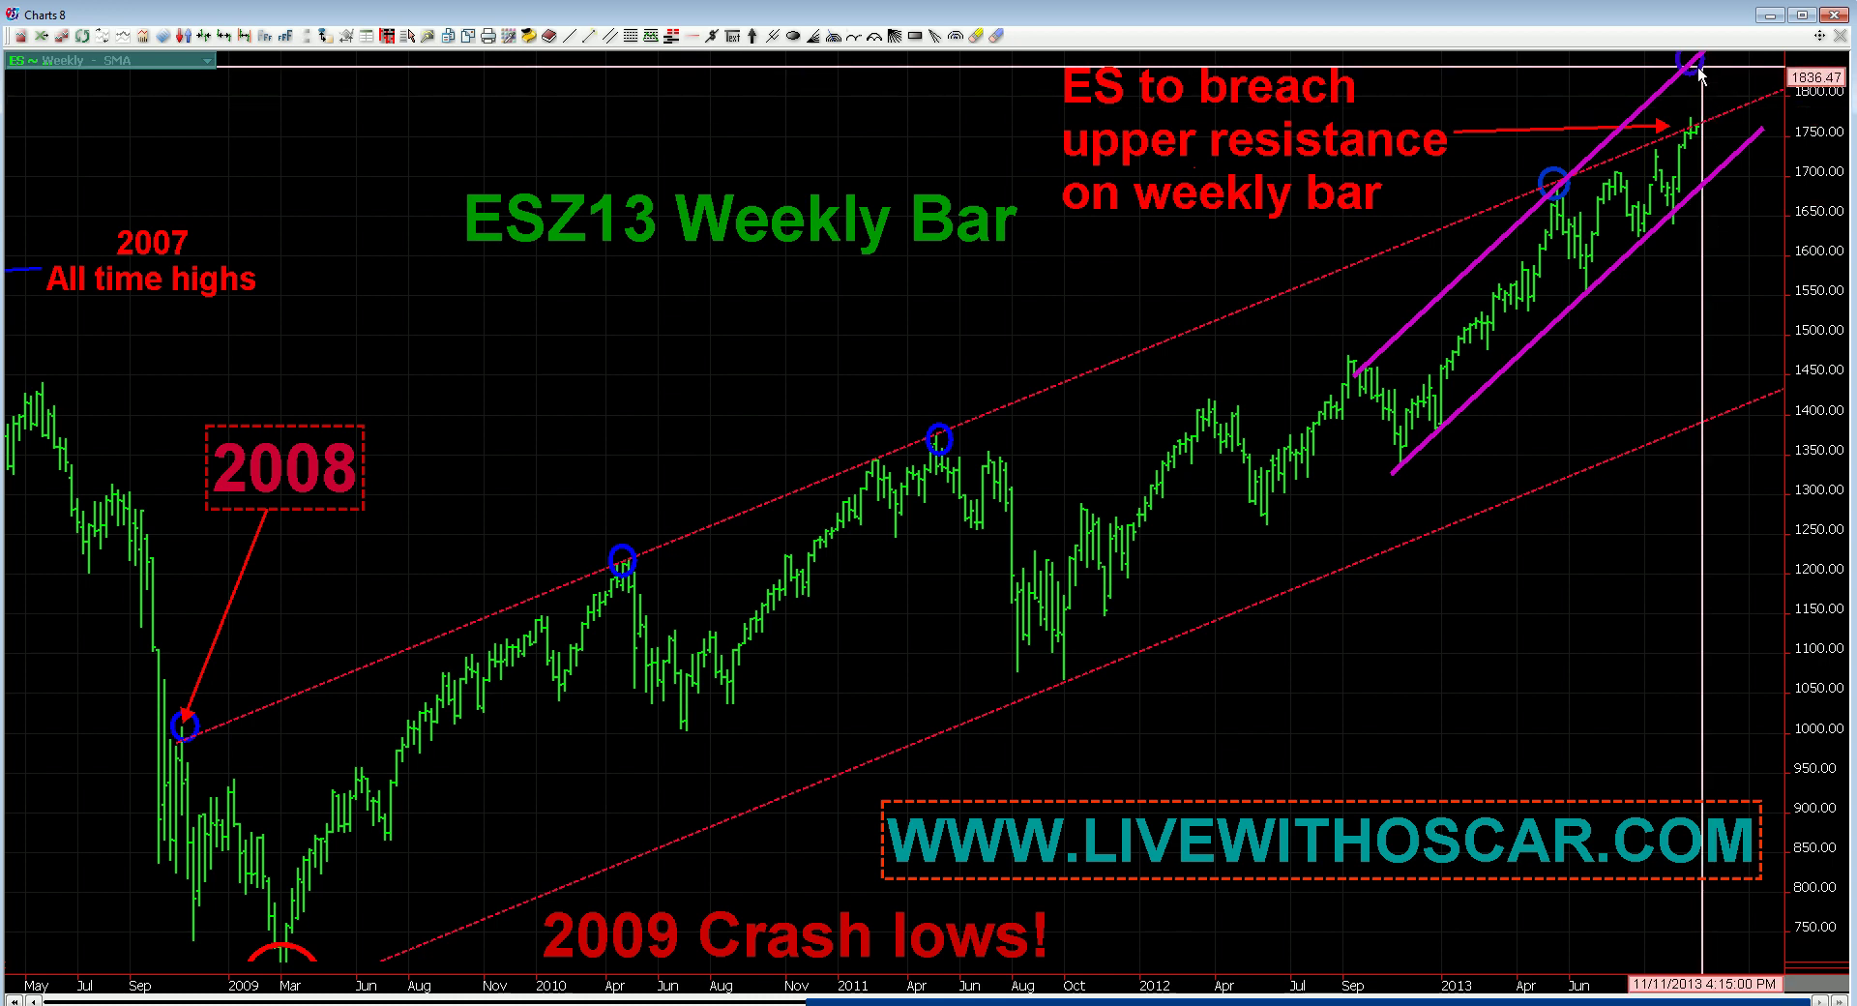
middle_click(1700, 75)
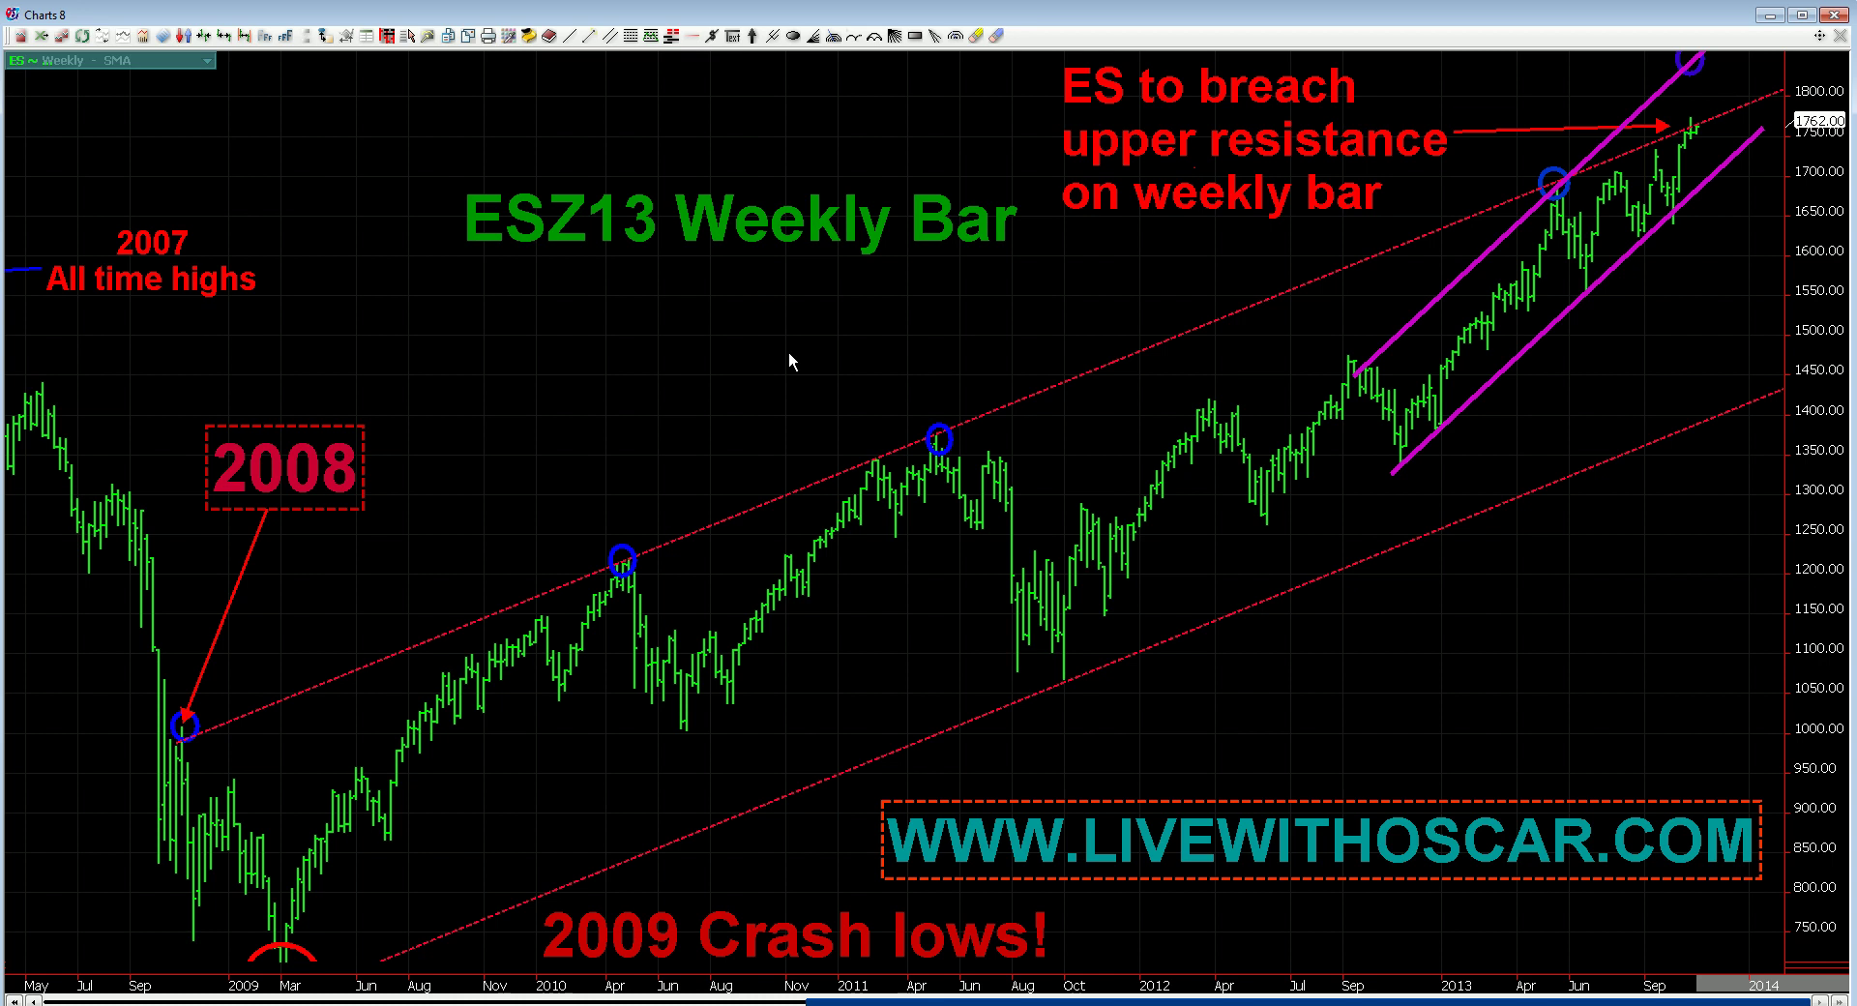
Step: Cancel the ES new-chart request and switch the chart to daily bars
type("ES")
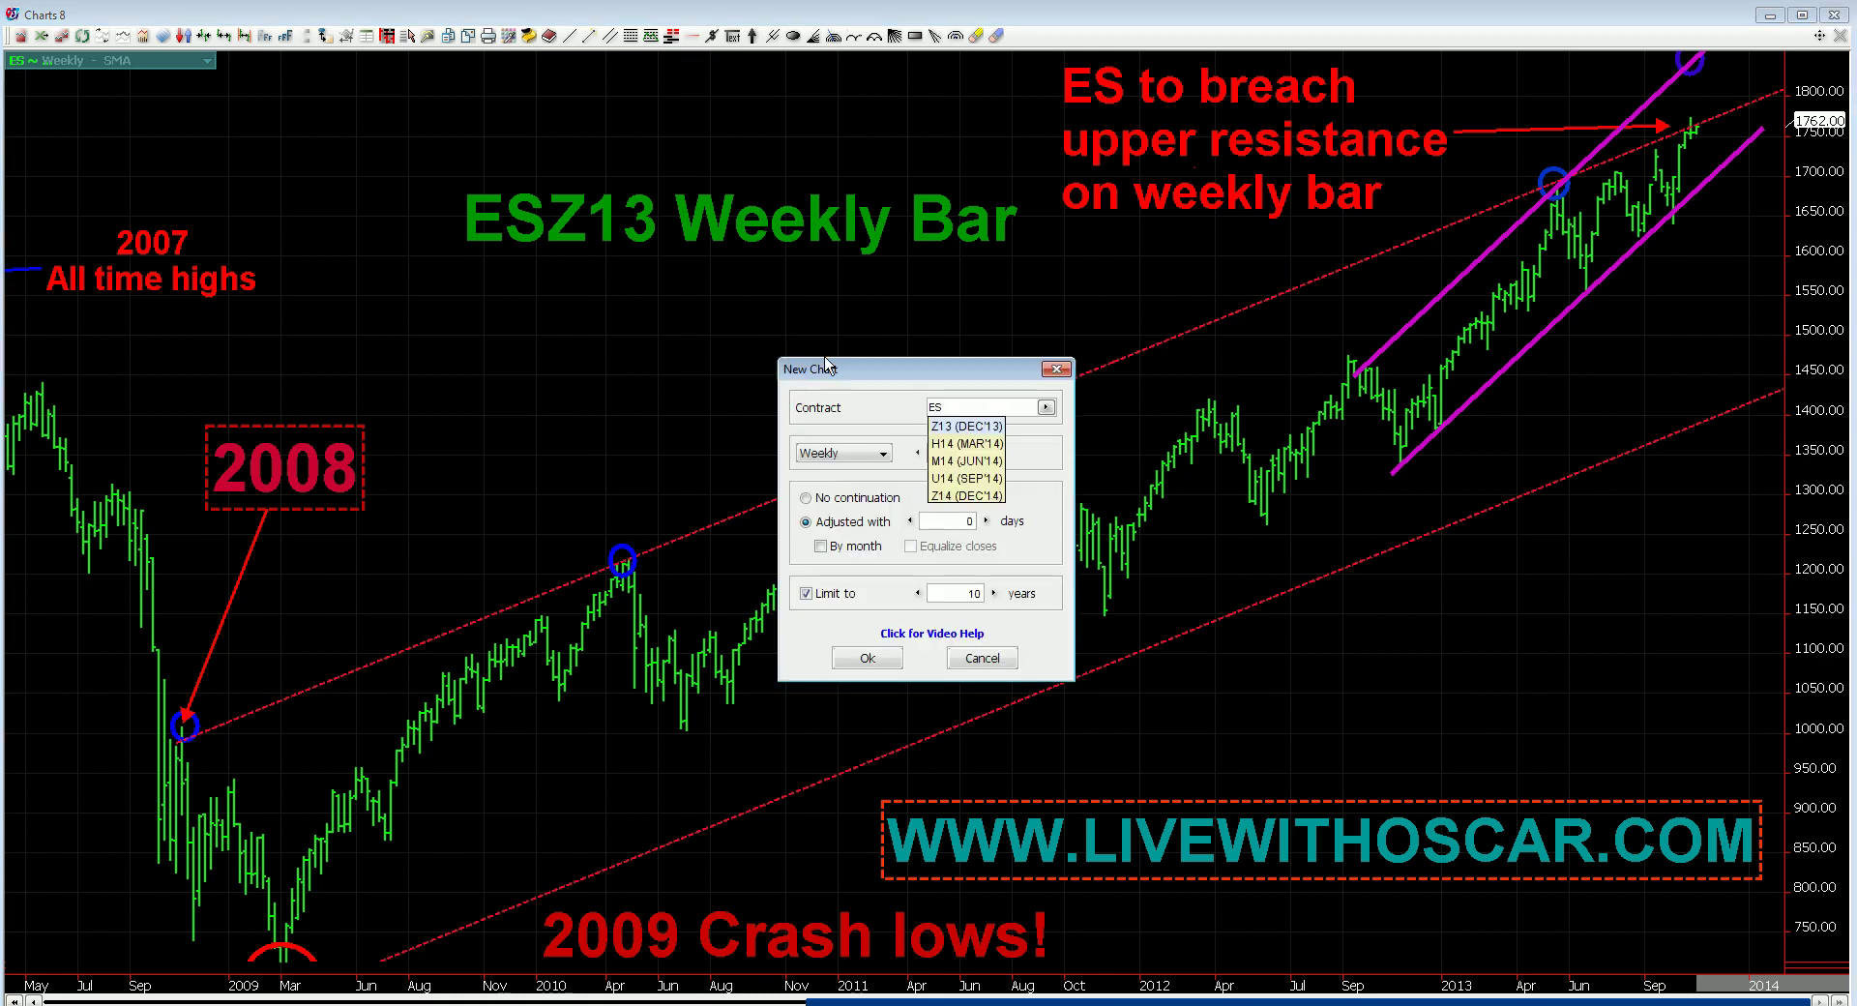
left_click(989, 655)
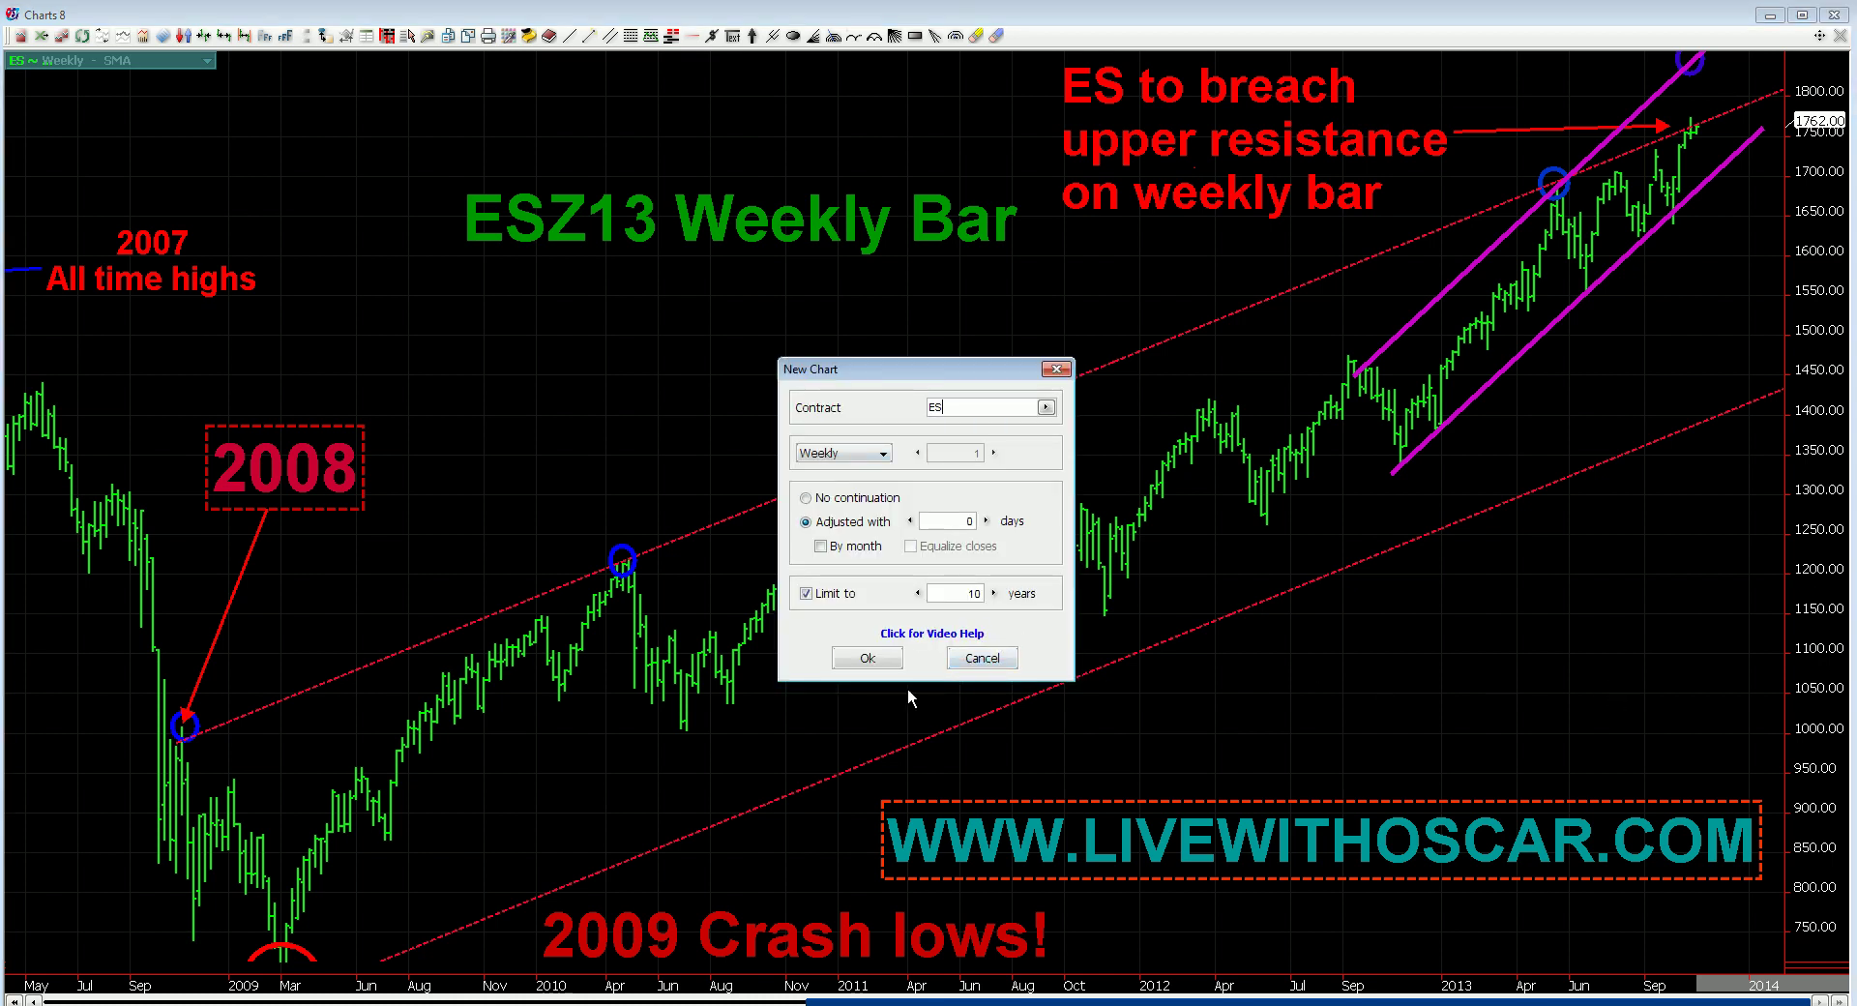
left_click(981, 658)
right_click(1634, 592)
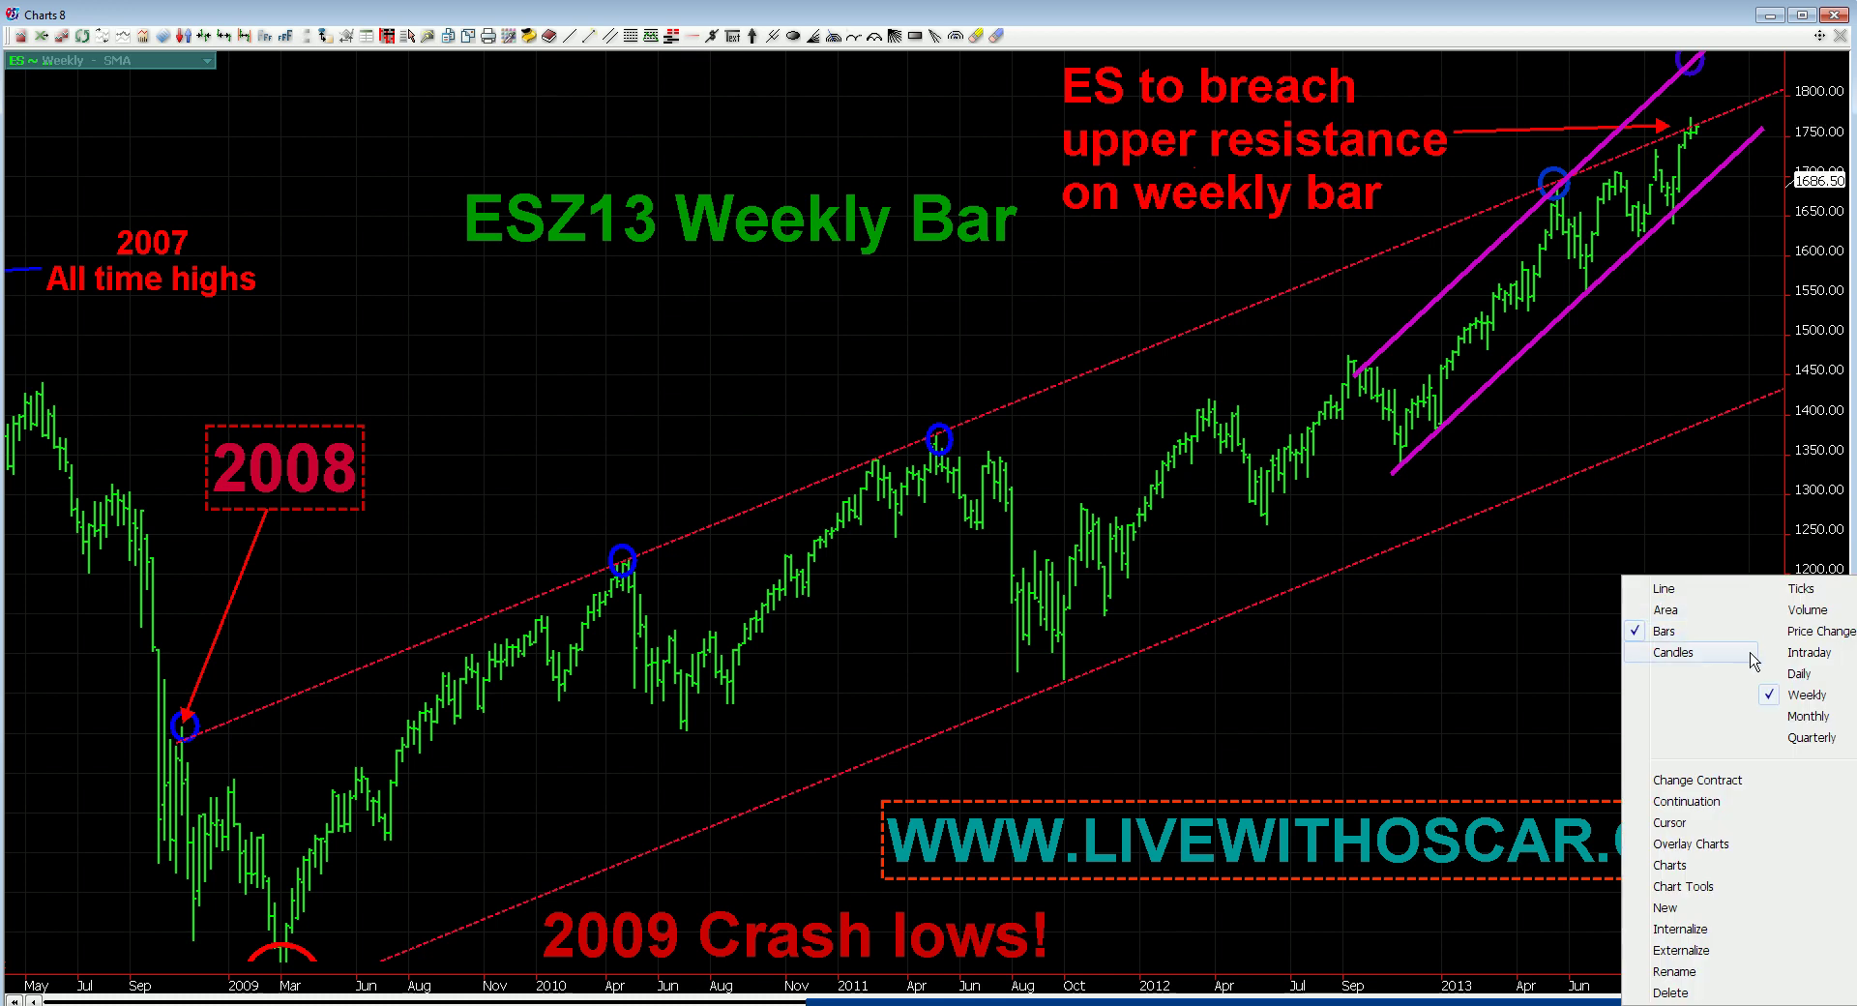
left_click(1799, 674)
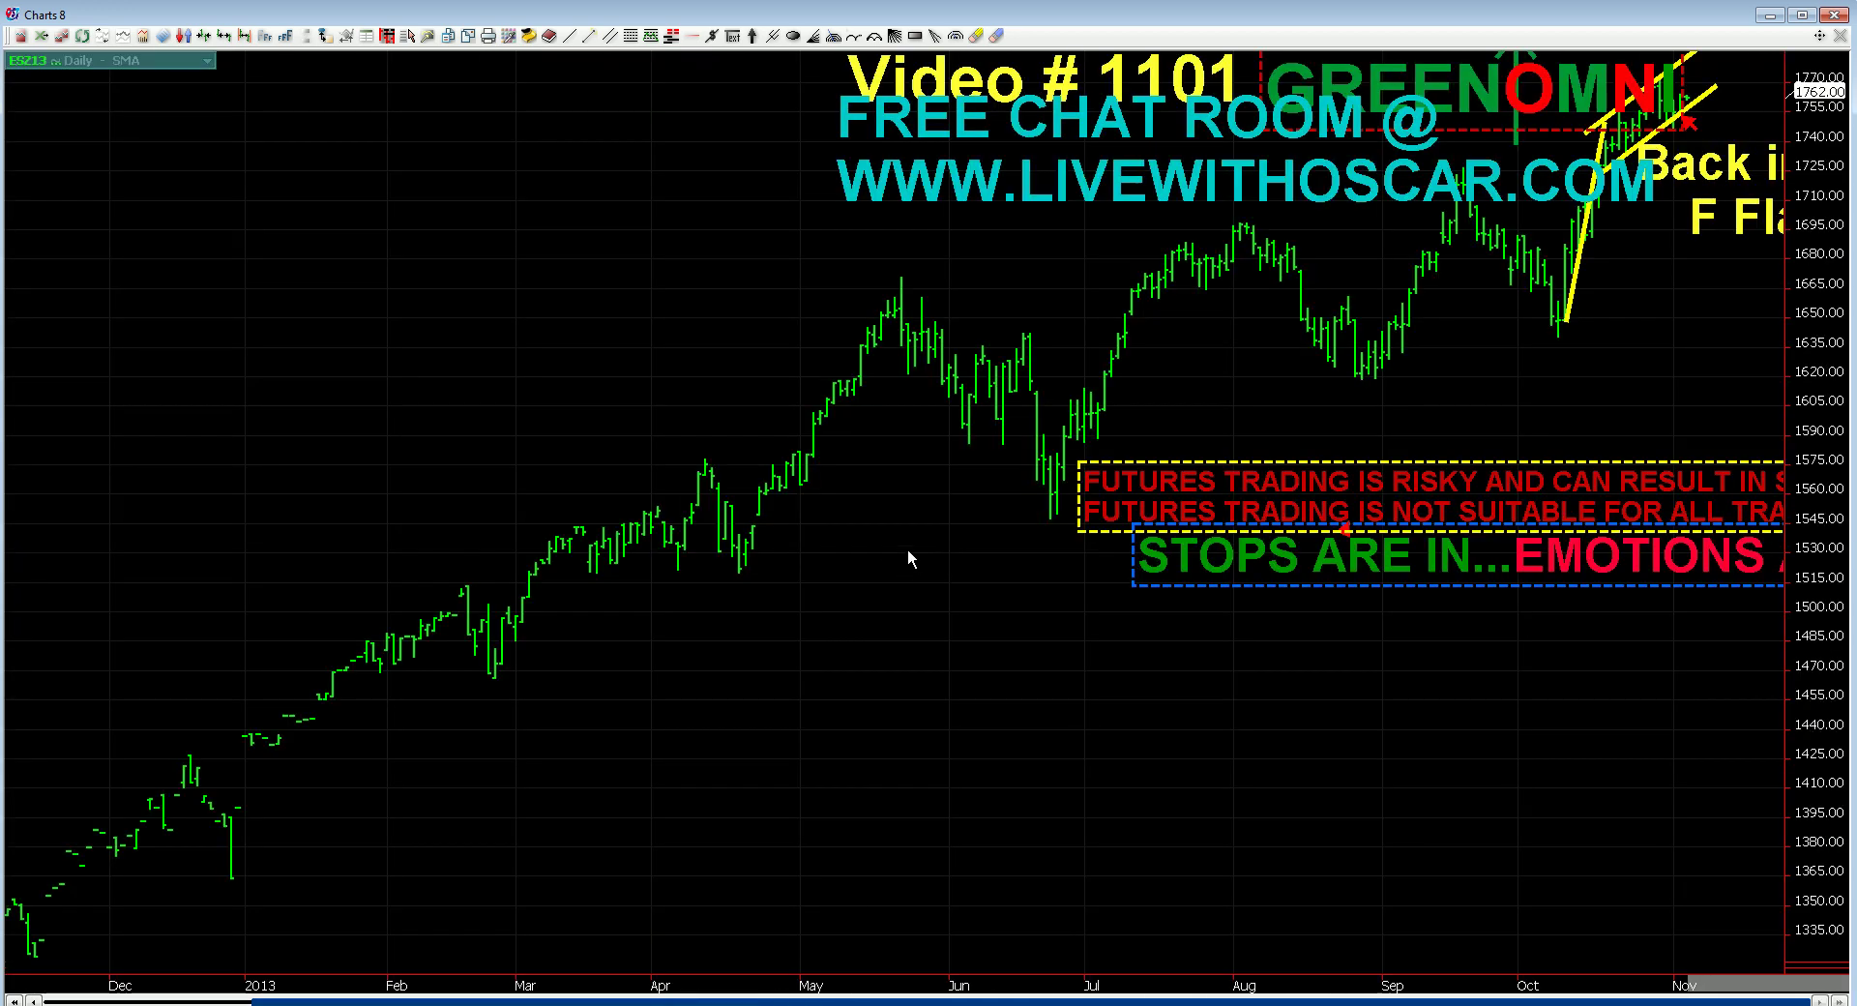
Step: Load the DJTV Dow Jones Transports chart
type("DH")
key("BackSpace")
key("BackSpace")
type("DJTV")
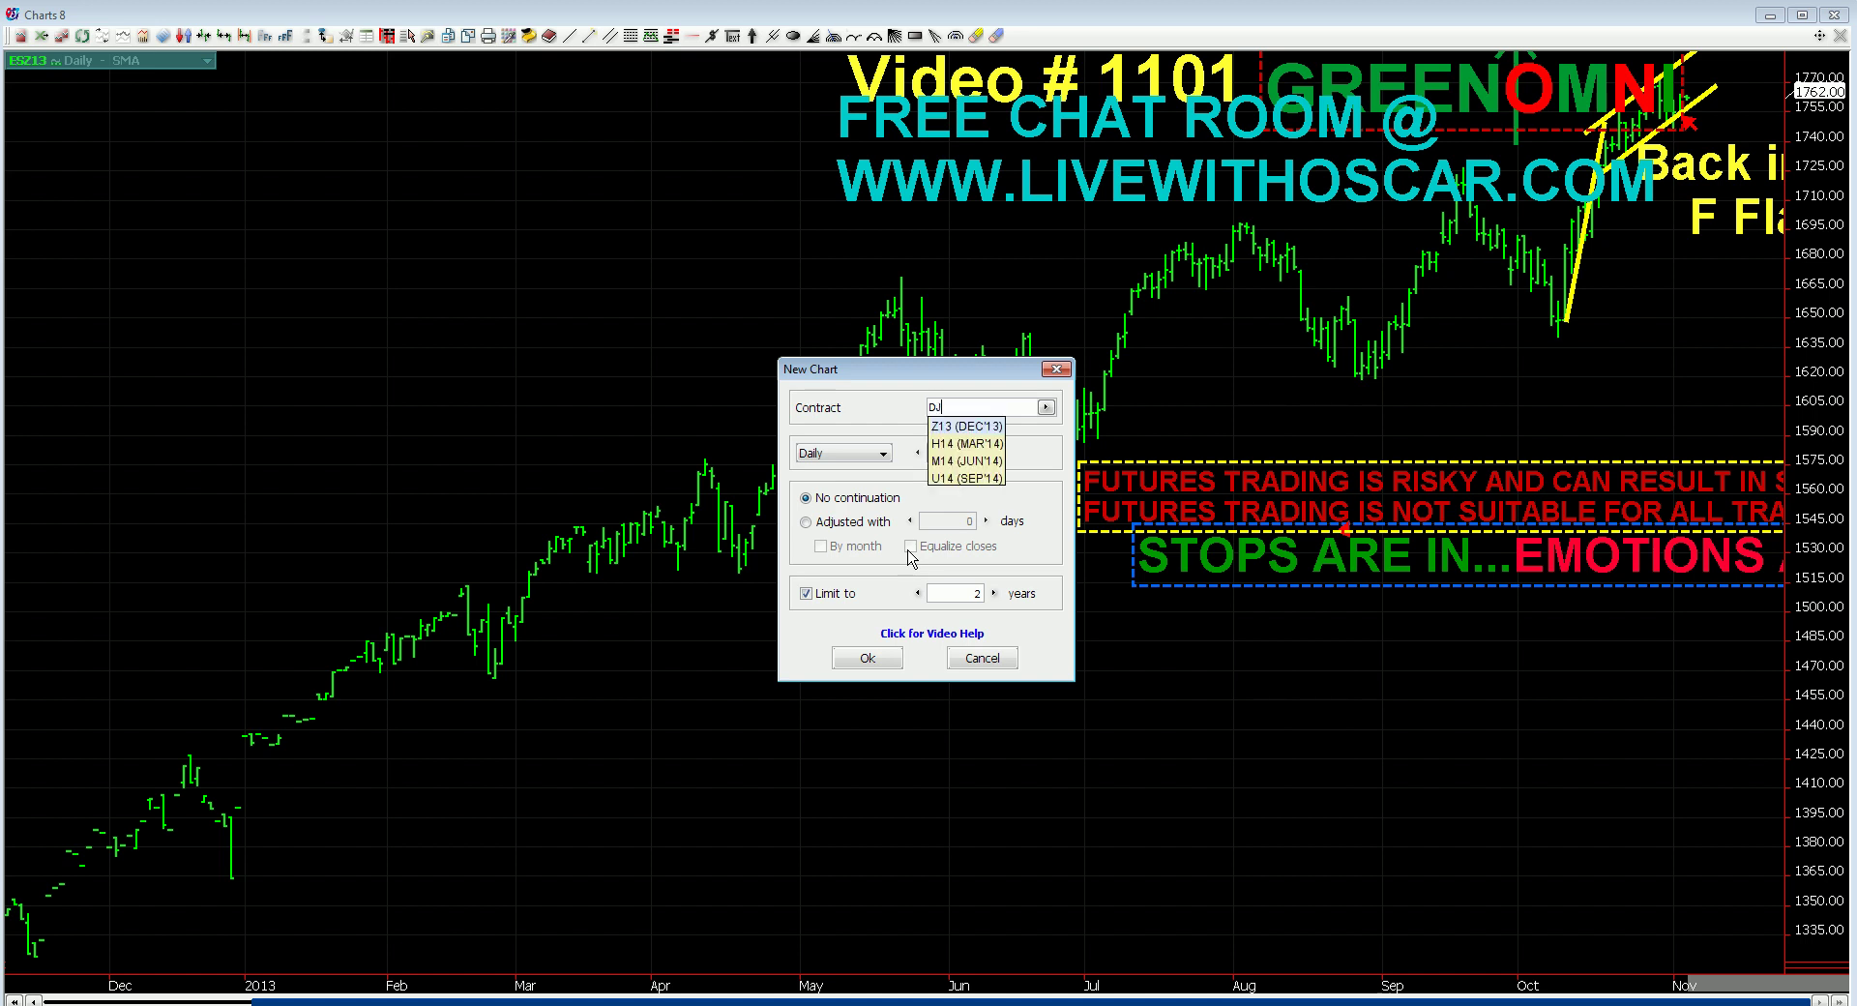
key("Return")
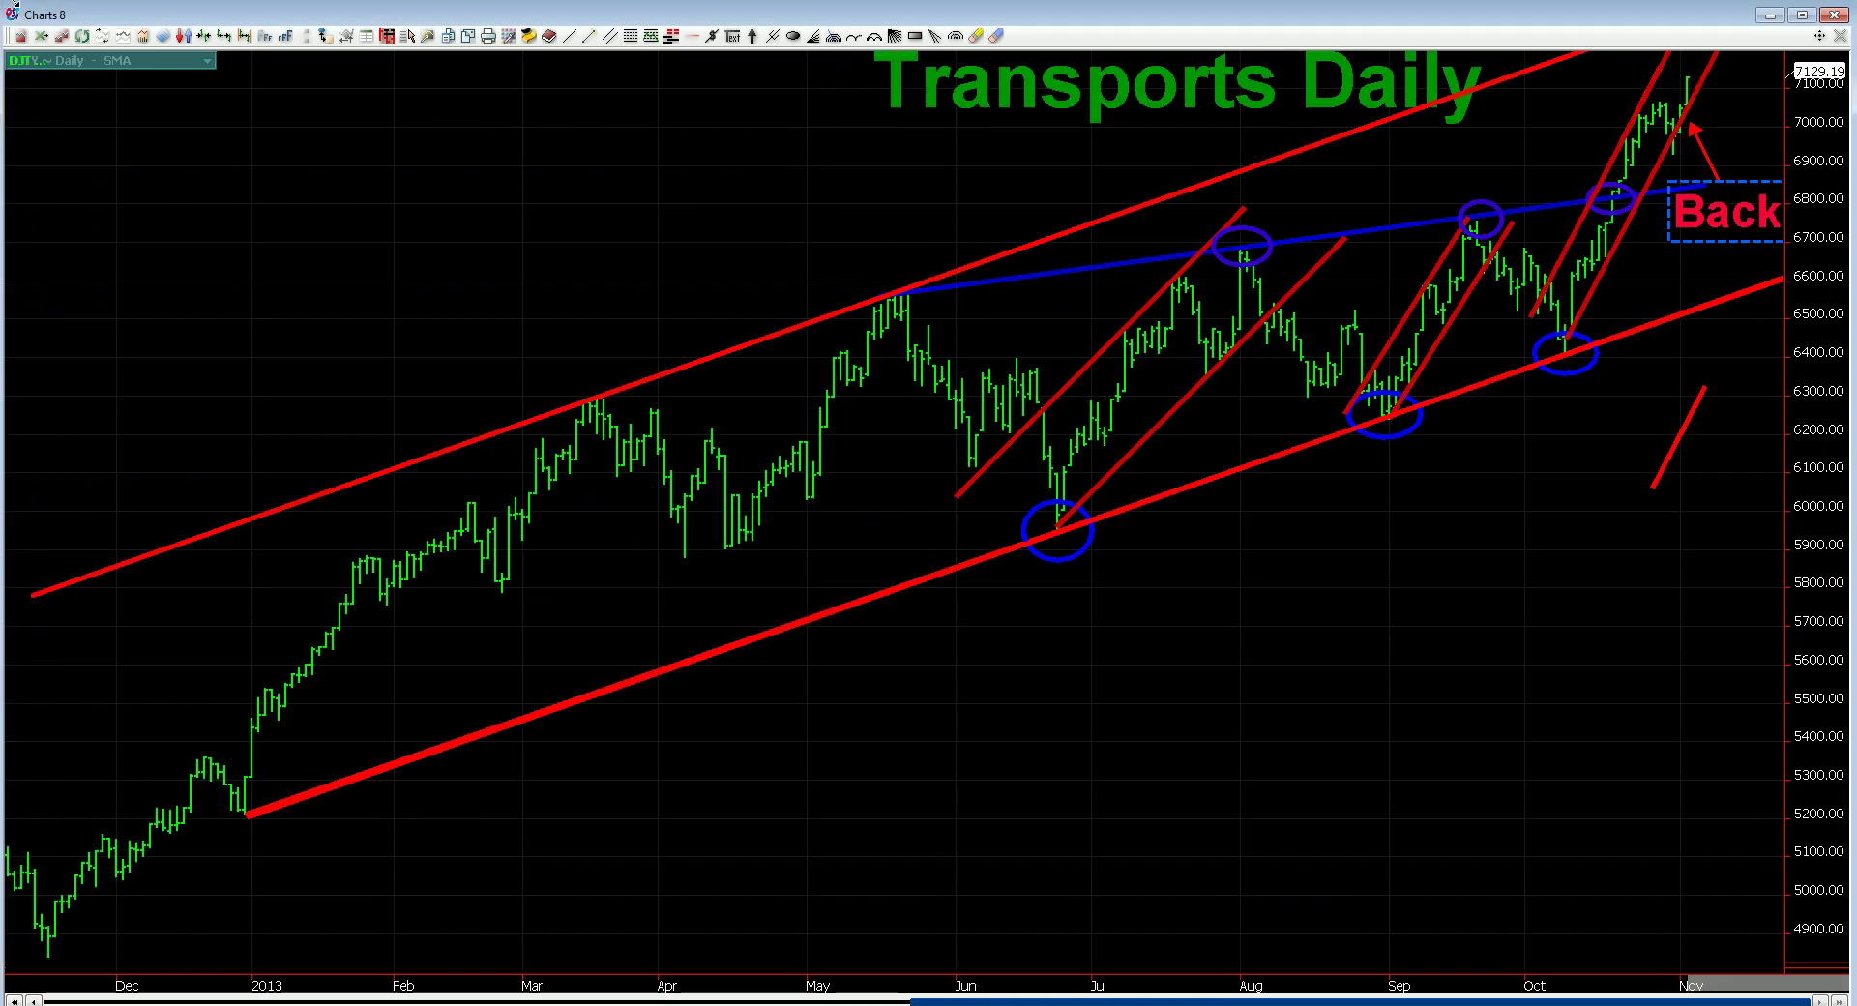
Step: Zoom in three times, stretch the price scale, and move the Expect to see this area and Back! labels right
left_click(225, 36)
left_click(226, 36)
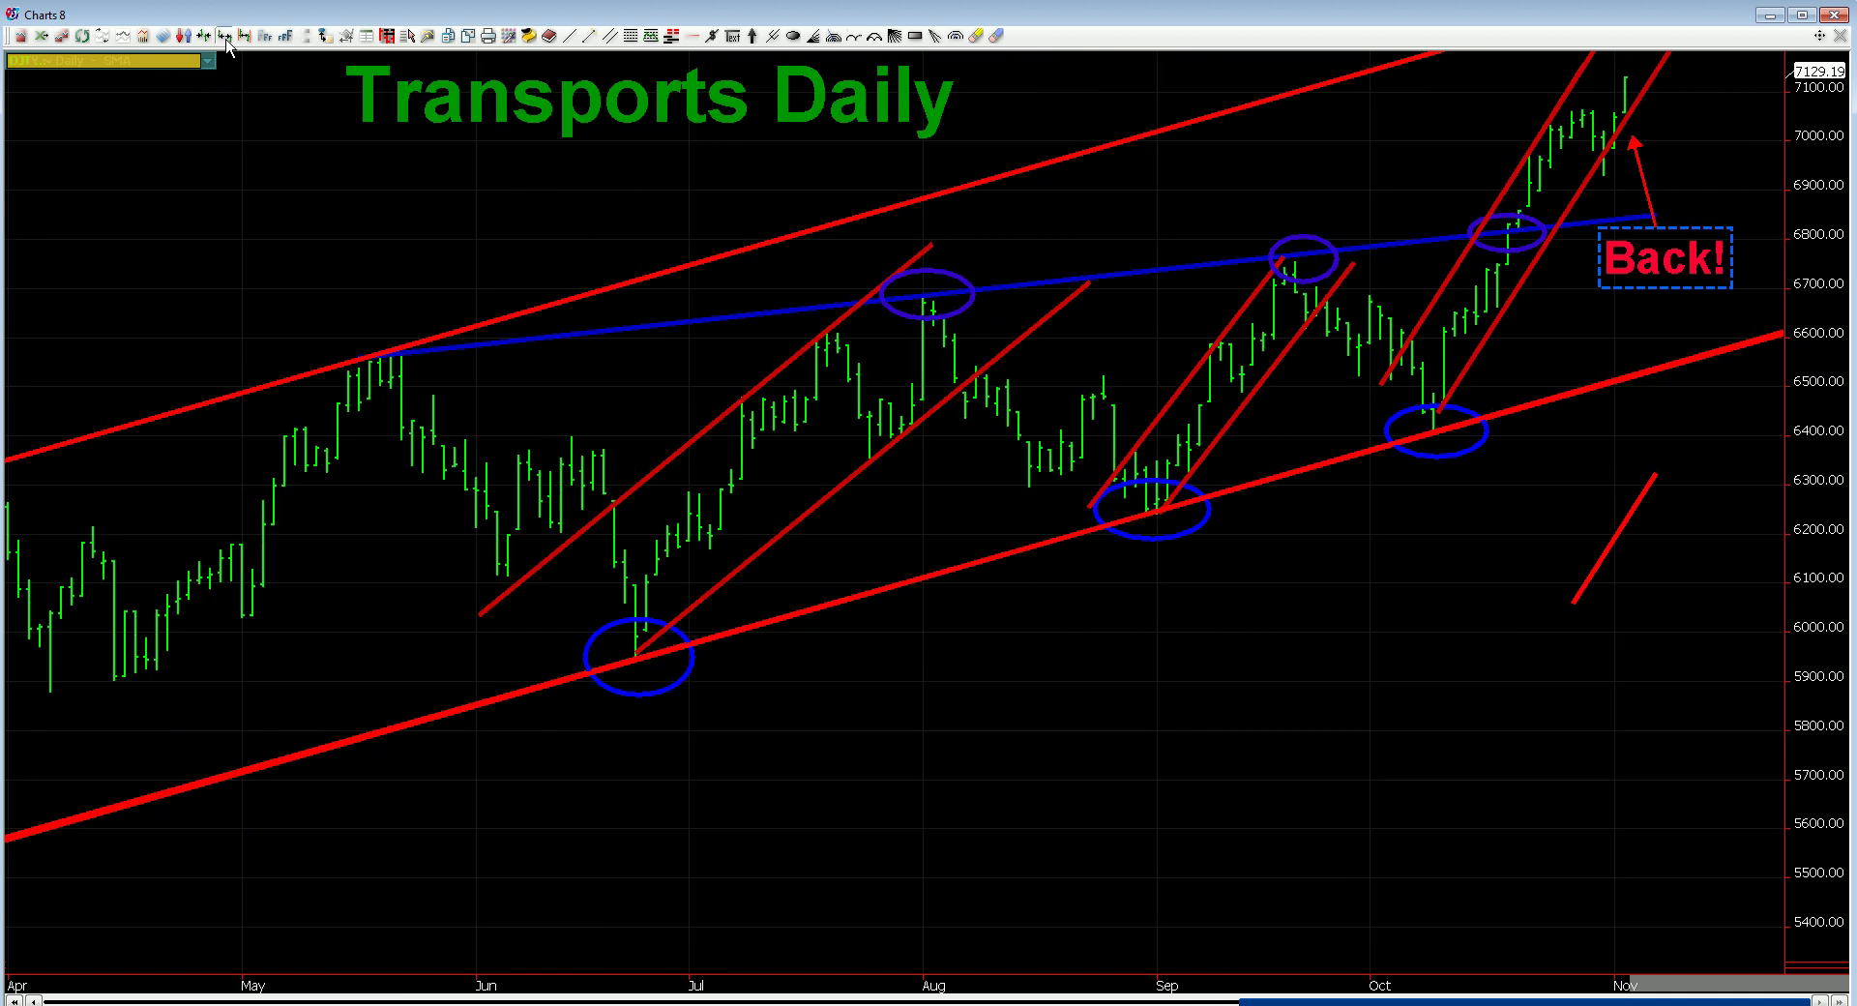
left_click(226, 36)
left_click_drag(1826, 450, 1771, 588)
left_click_drag(1099, 131, 1210, 122)
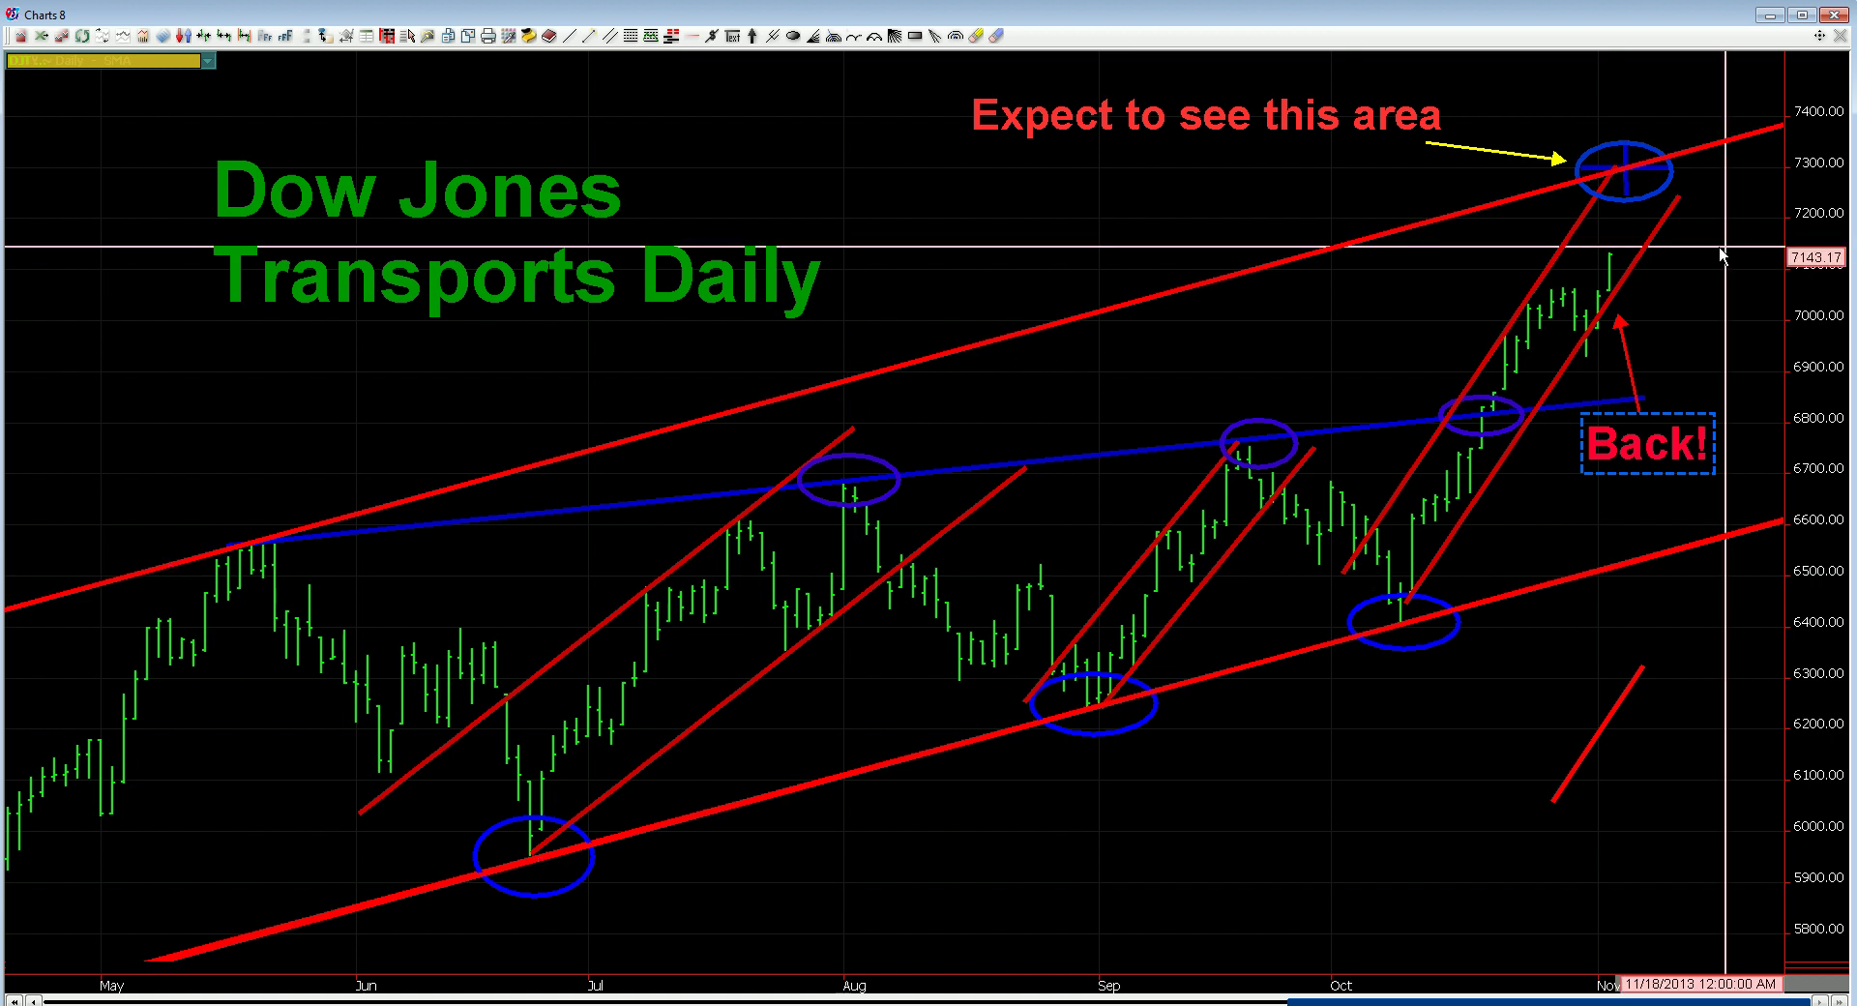
mouse_move(1665, 452)
left_mouse_down()
mouse_move(1675, 372)
mouse_move(1654, 484)
mouse_move(1486, 395)
mouse_move(1681, 424)
mouse_move(1662, 520)
mouse_move(1680, 452)
left_mouse_up()
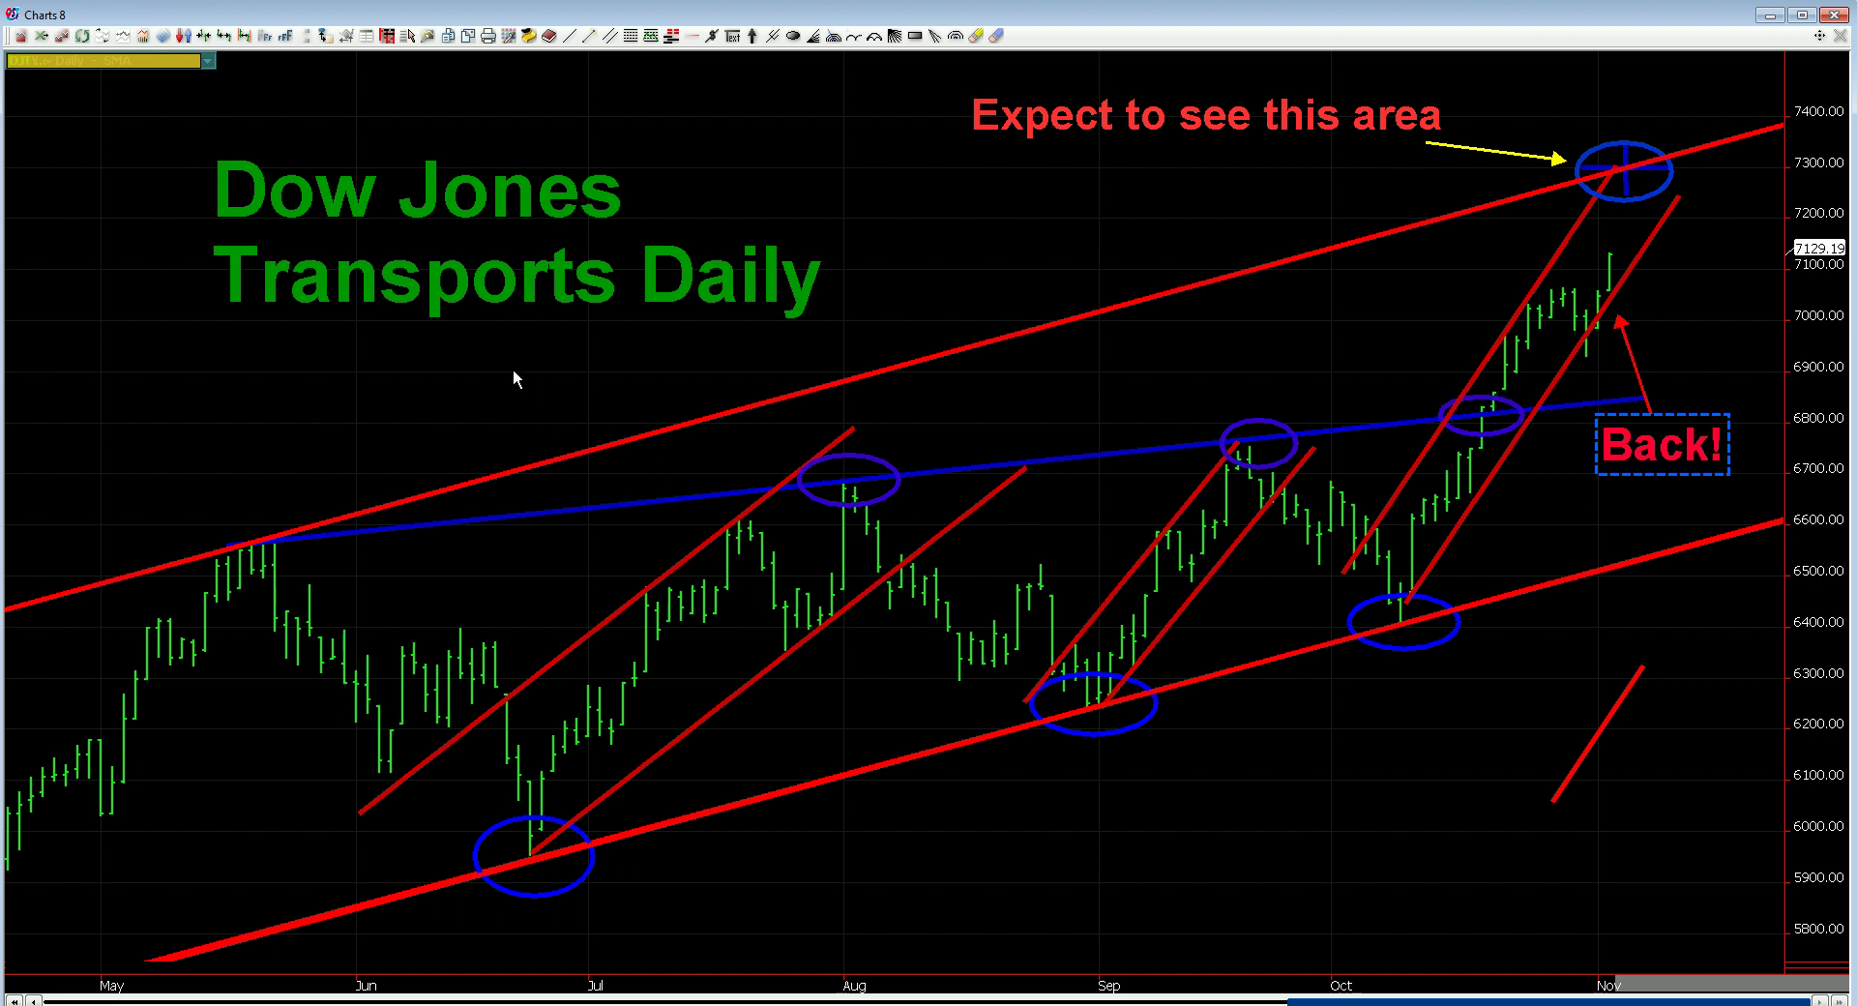
right_click(1617, 735)
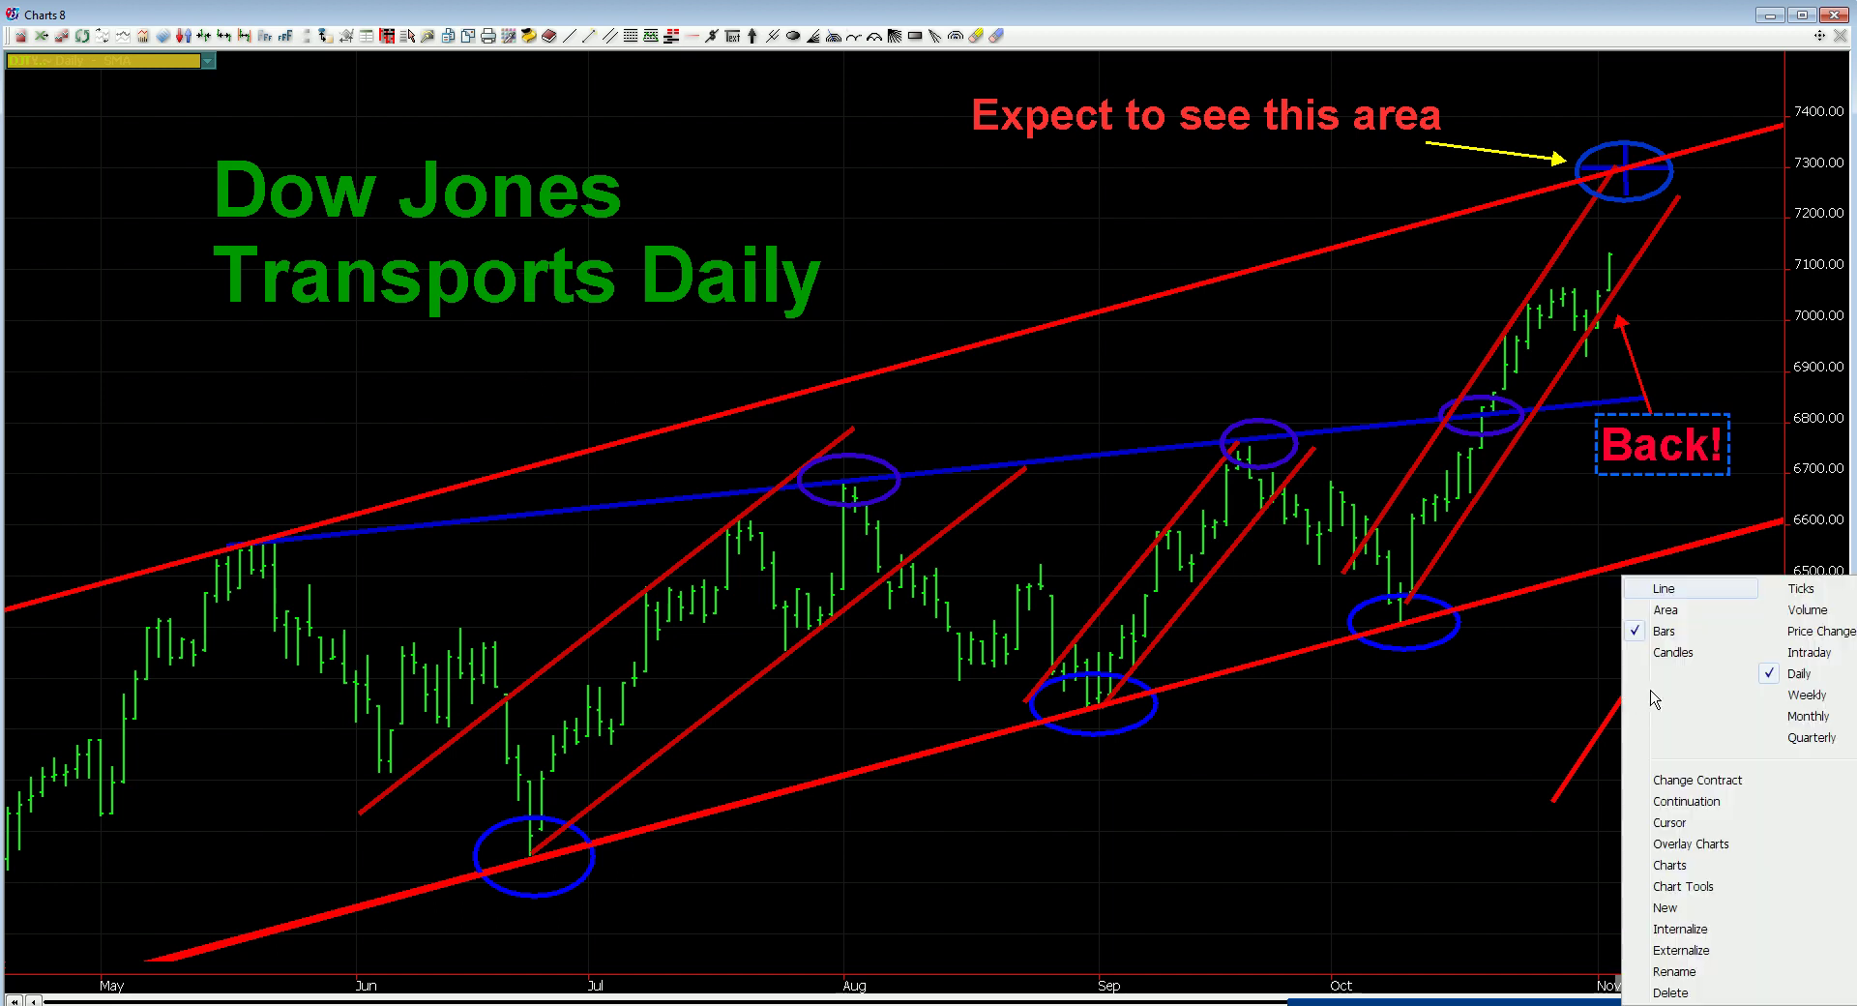
left_click(1801, 711)
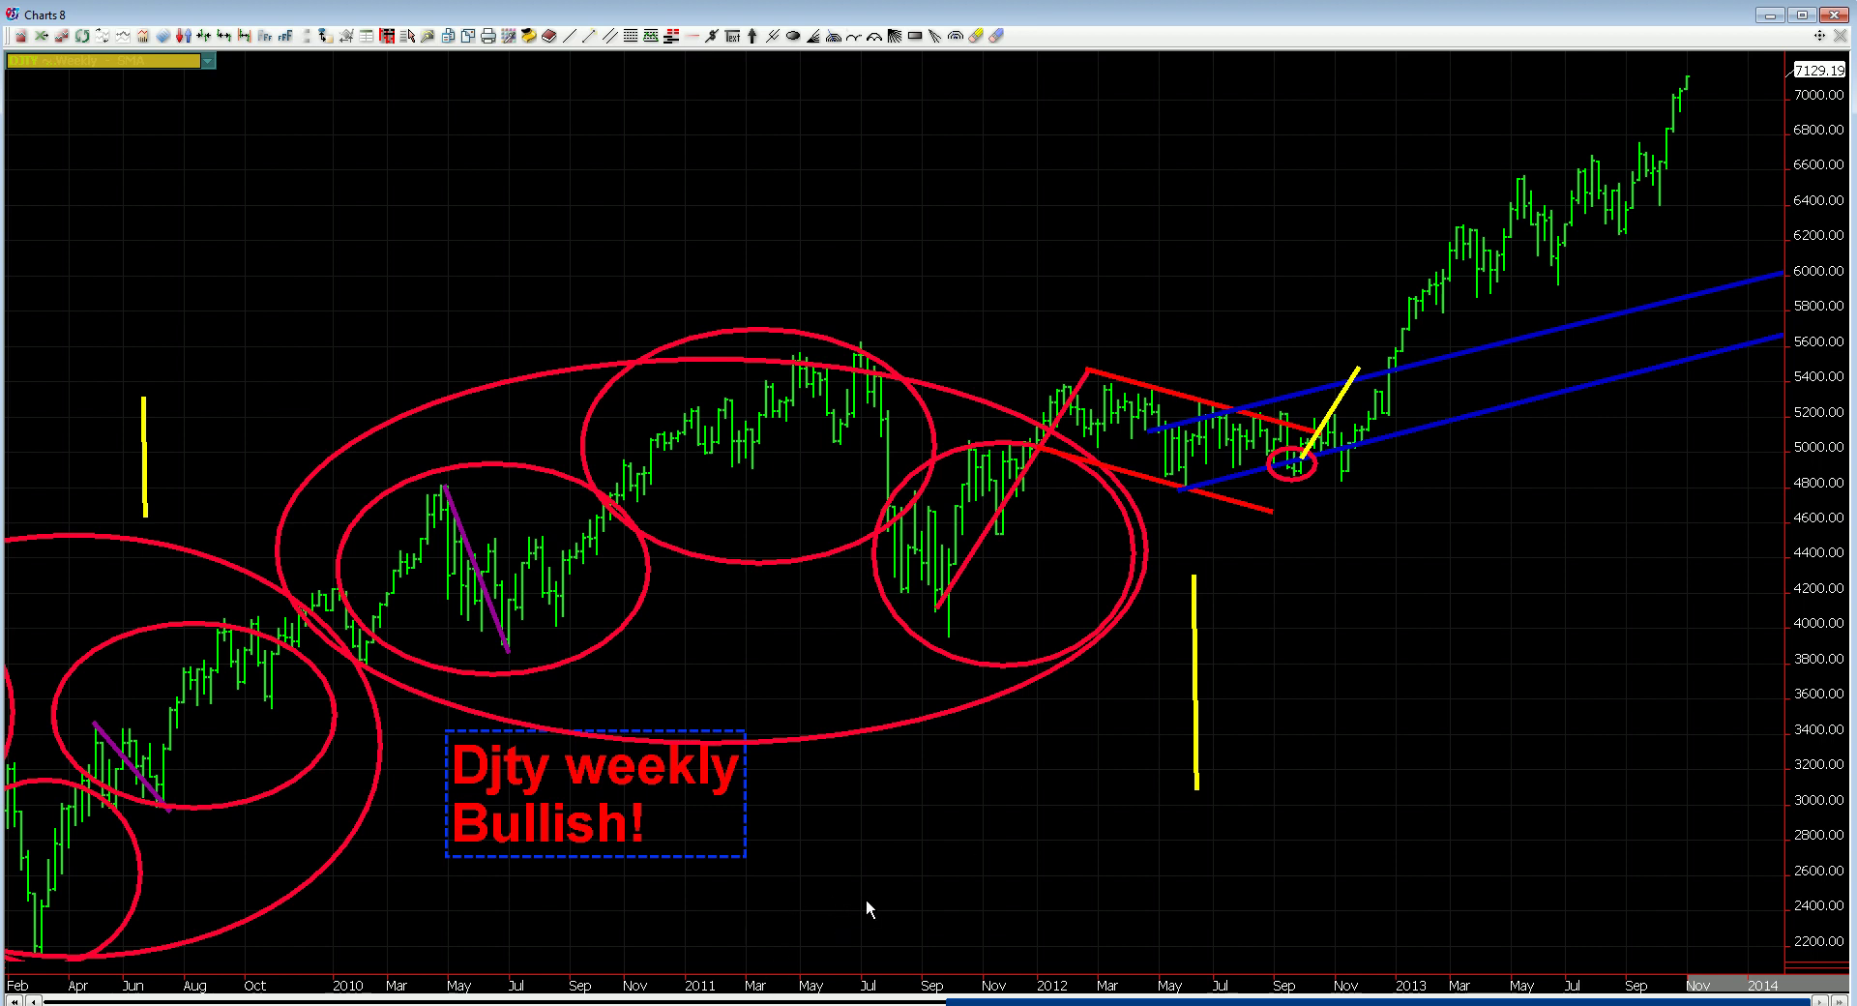
right_click(1625, 659)
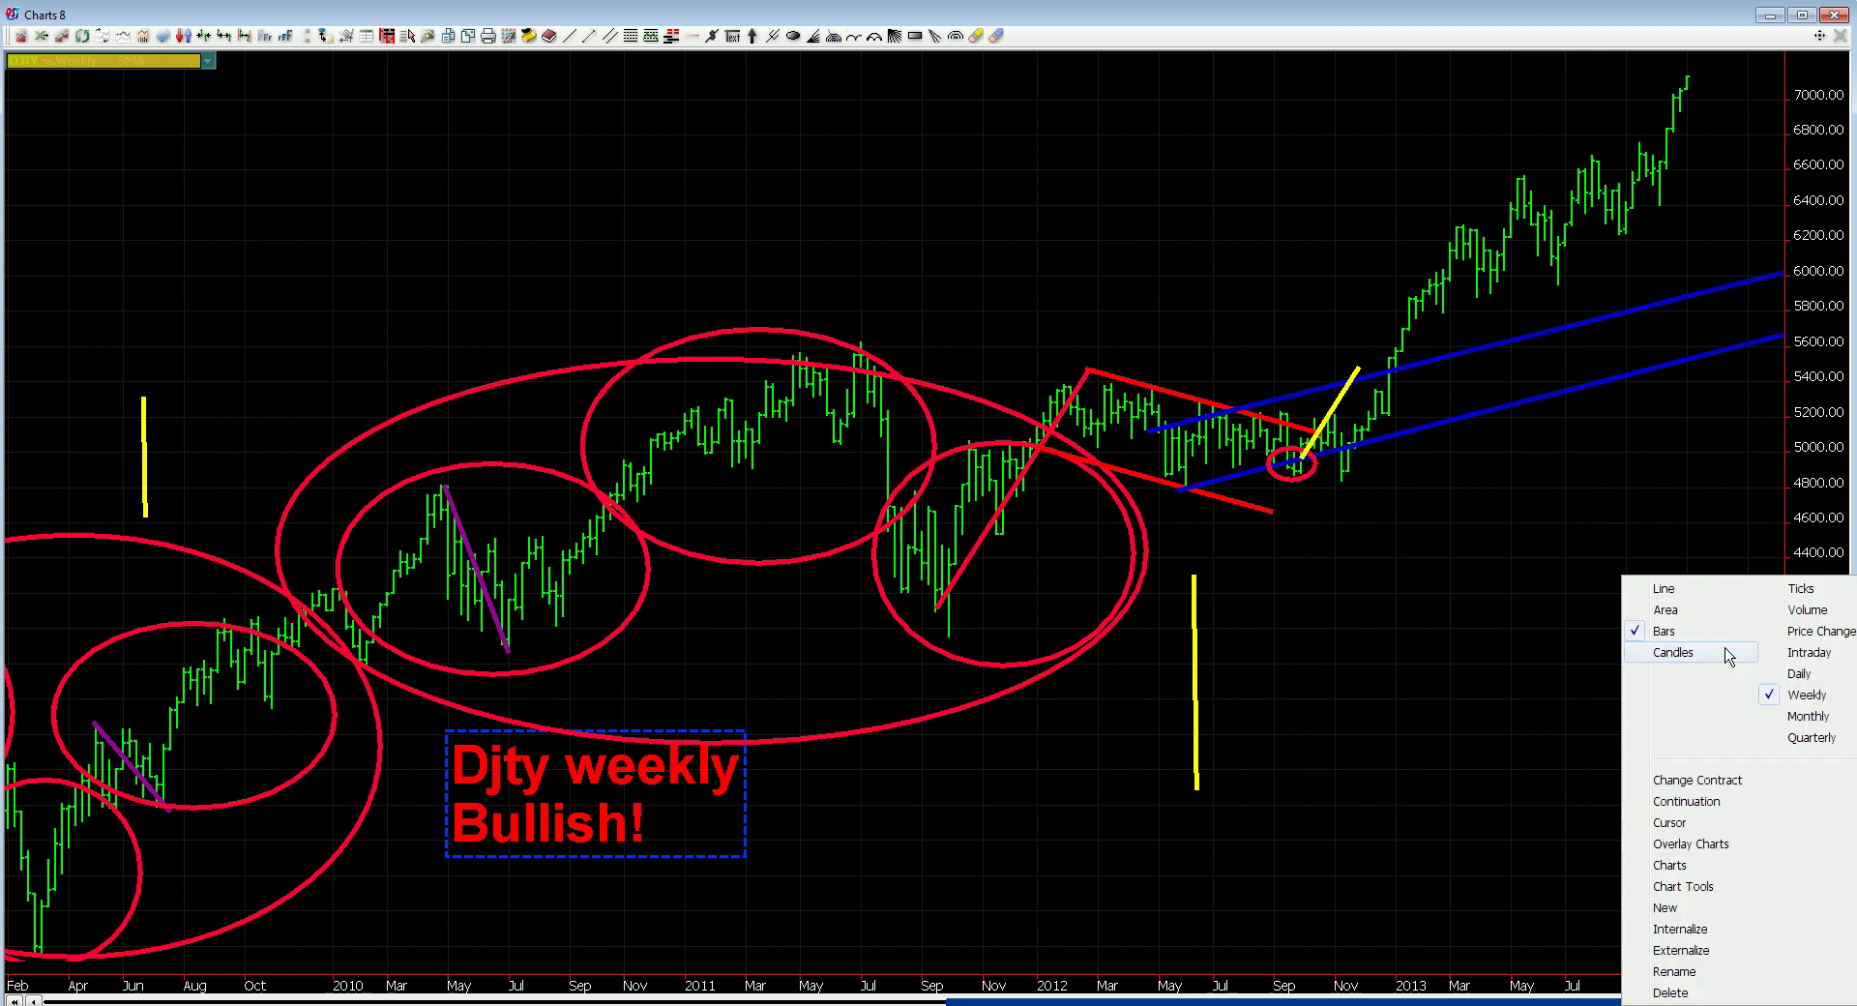
left_click(1785, 685)
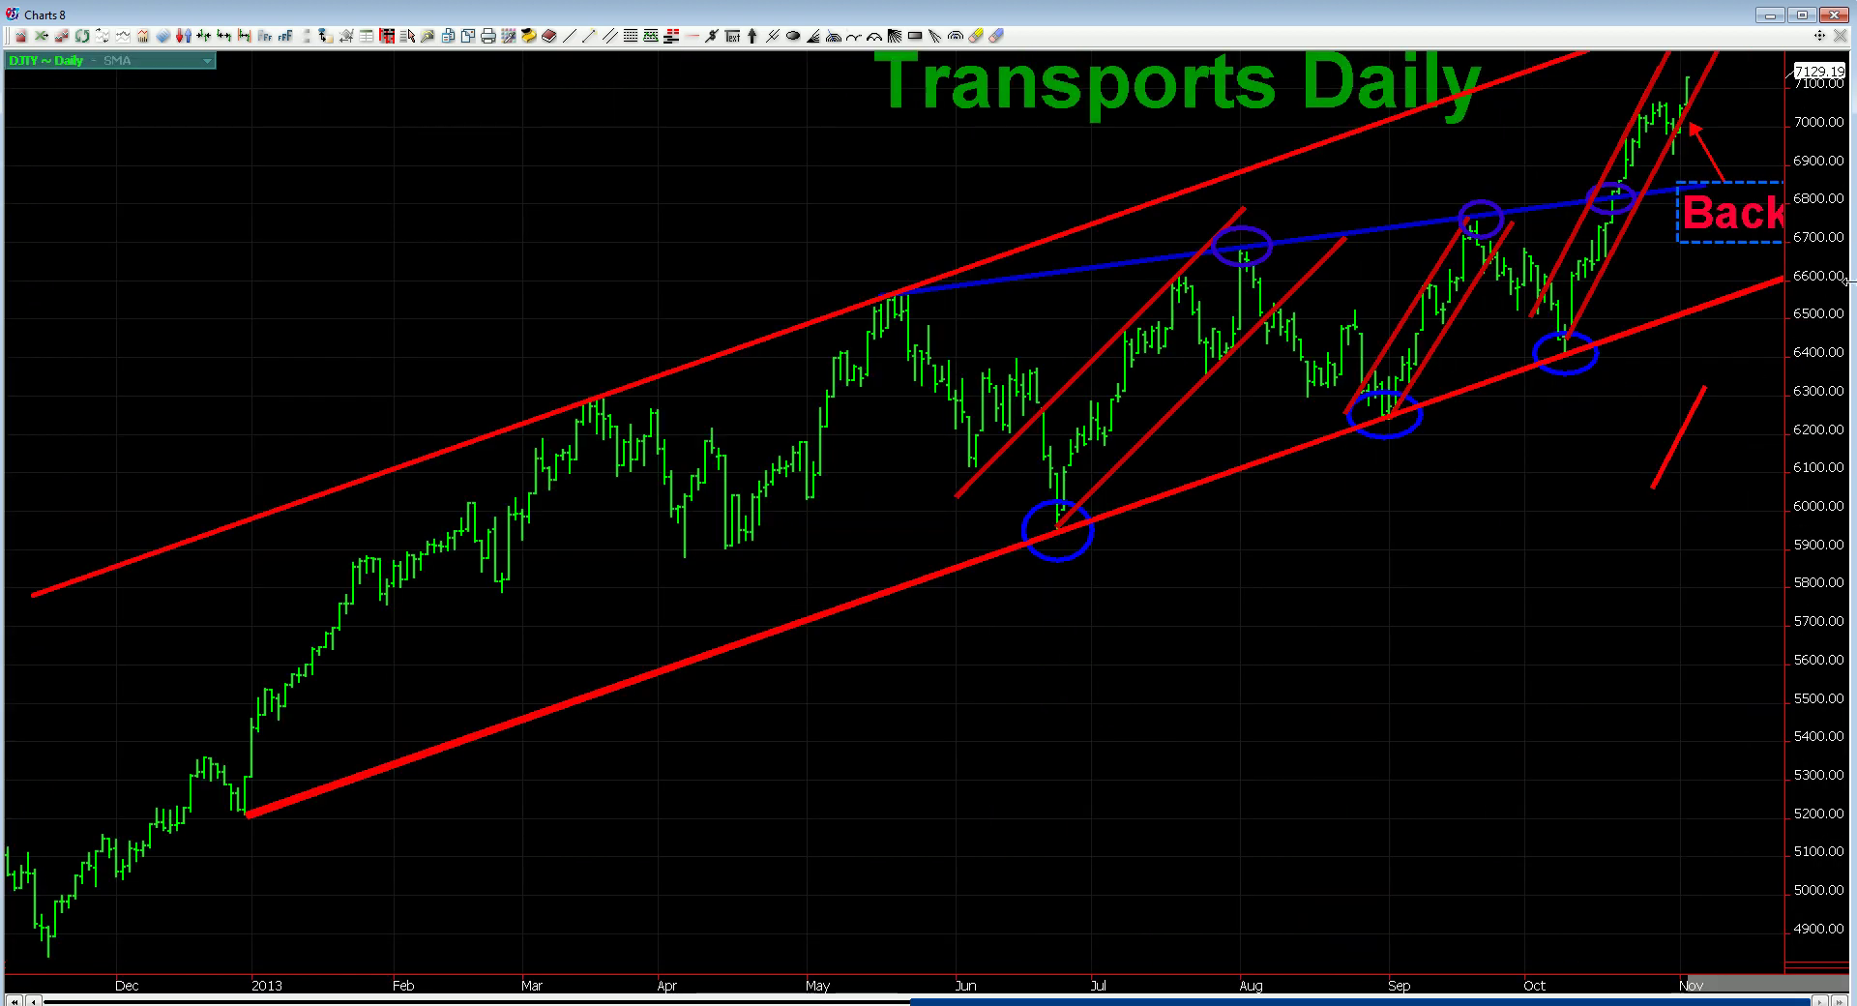
scroll(1848, 329, "up", 5)
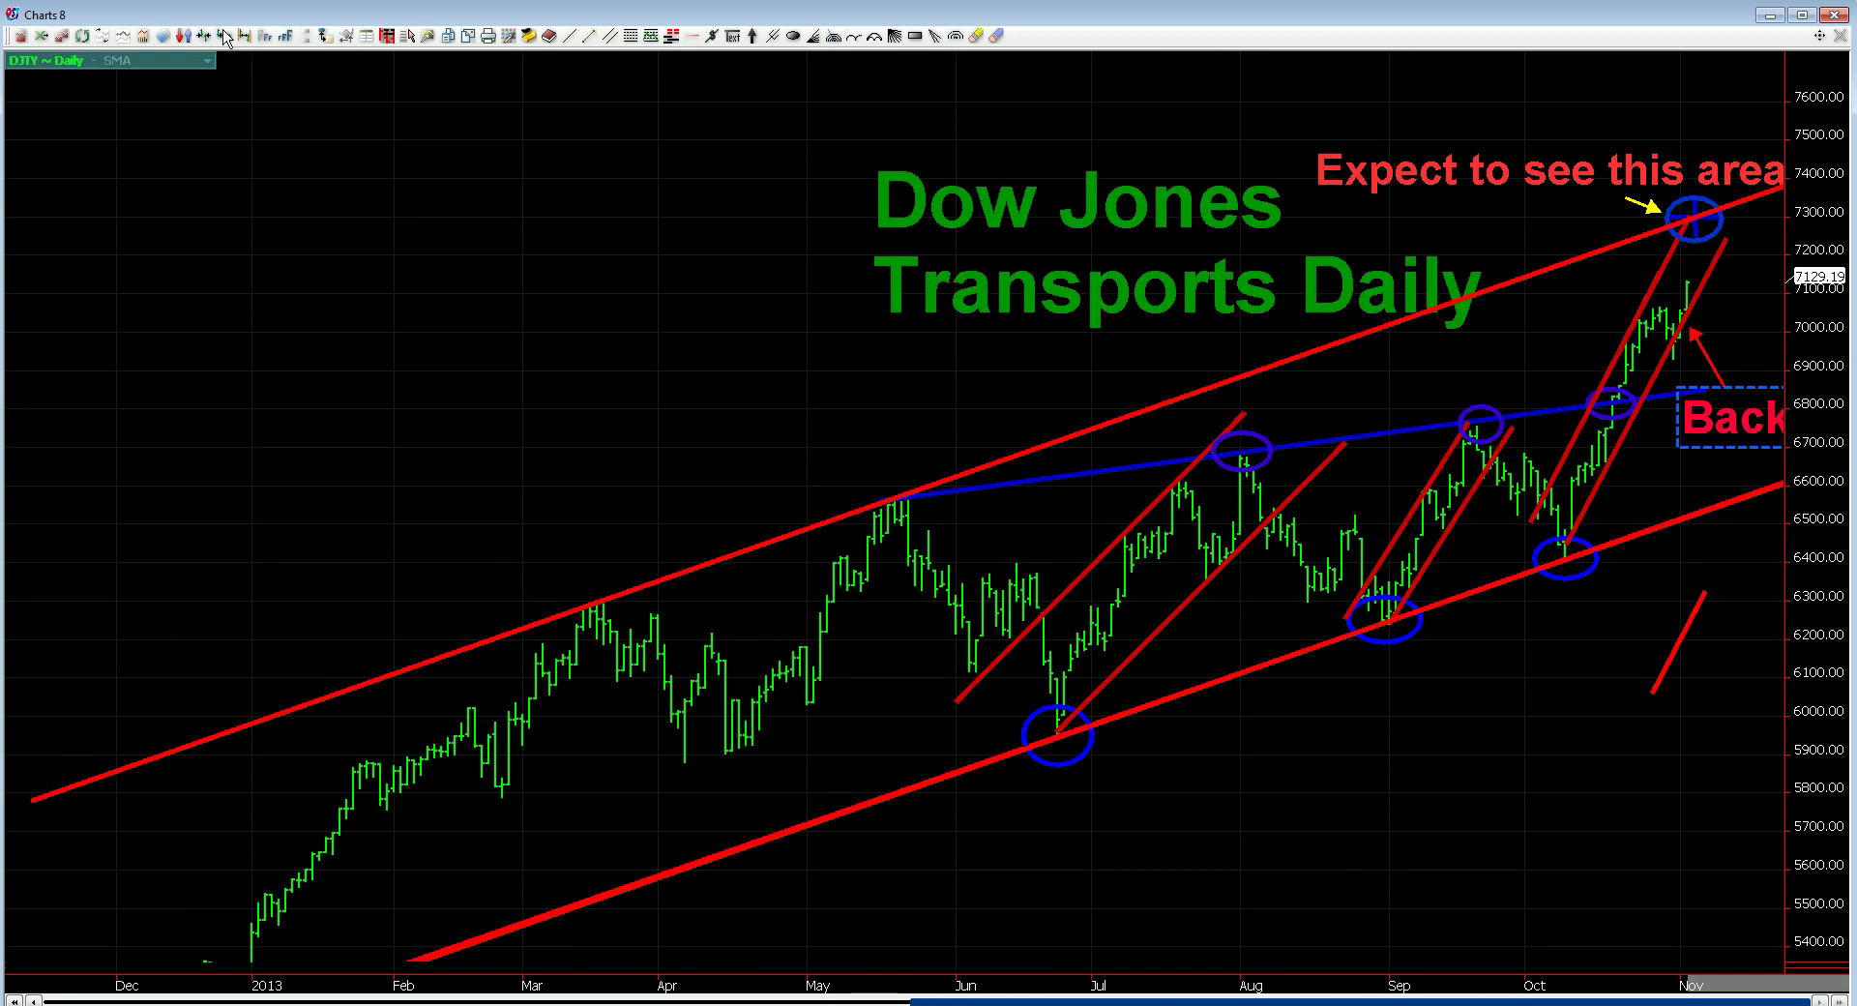
left_click(224, 36)
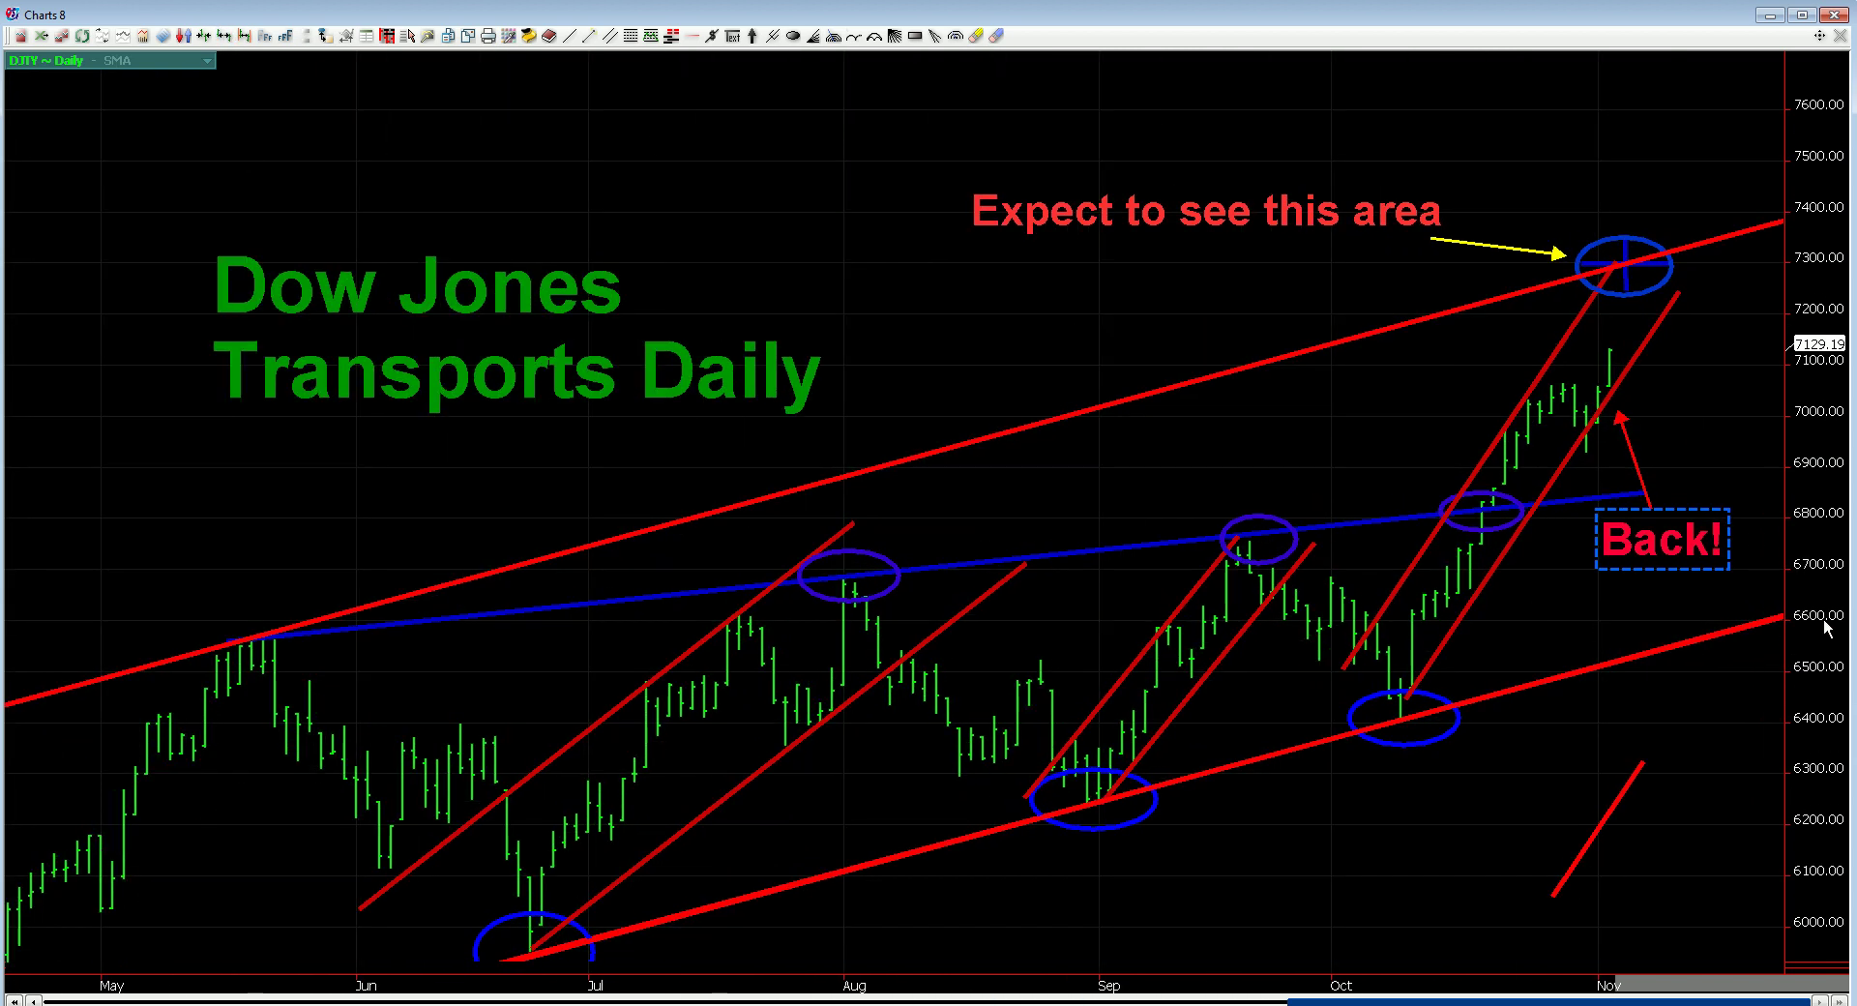
scroll(1827, 627, "down", 2)
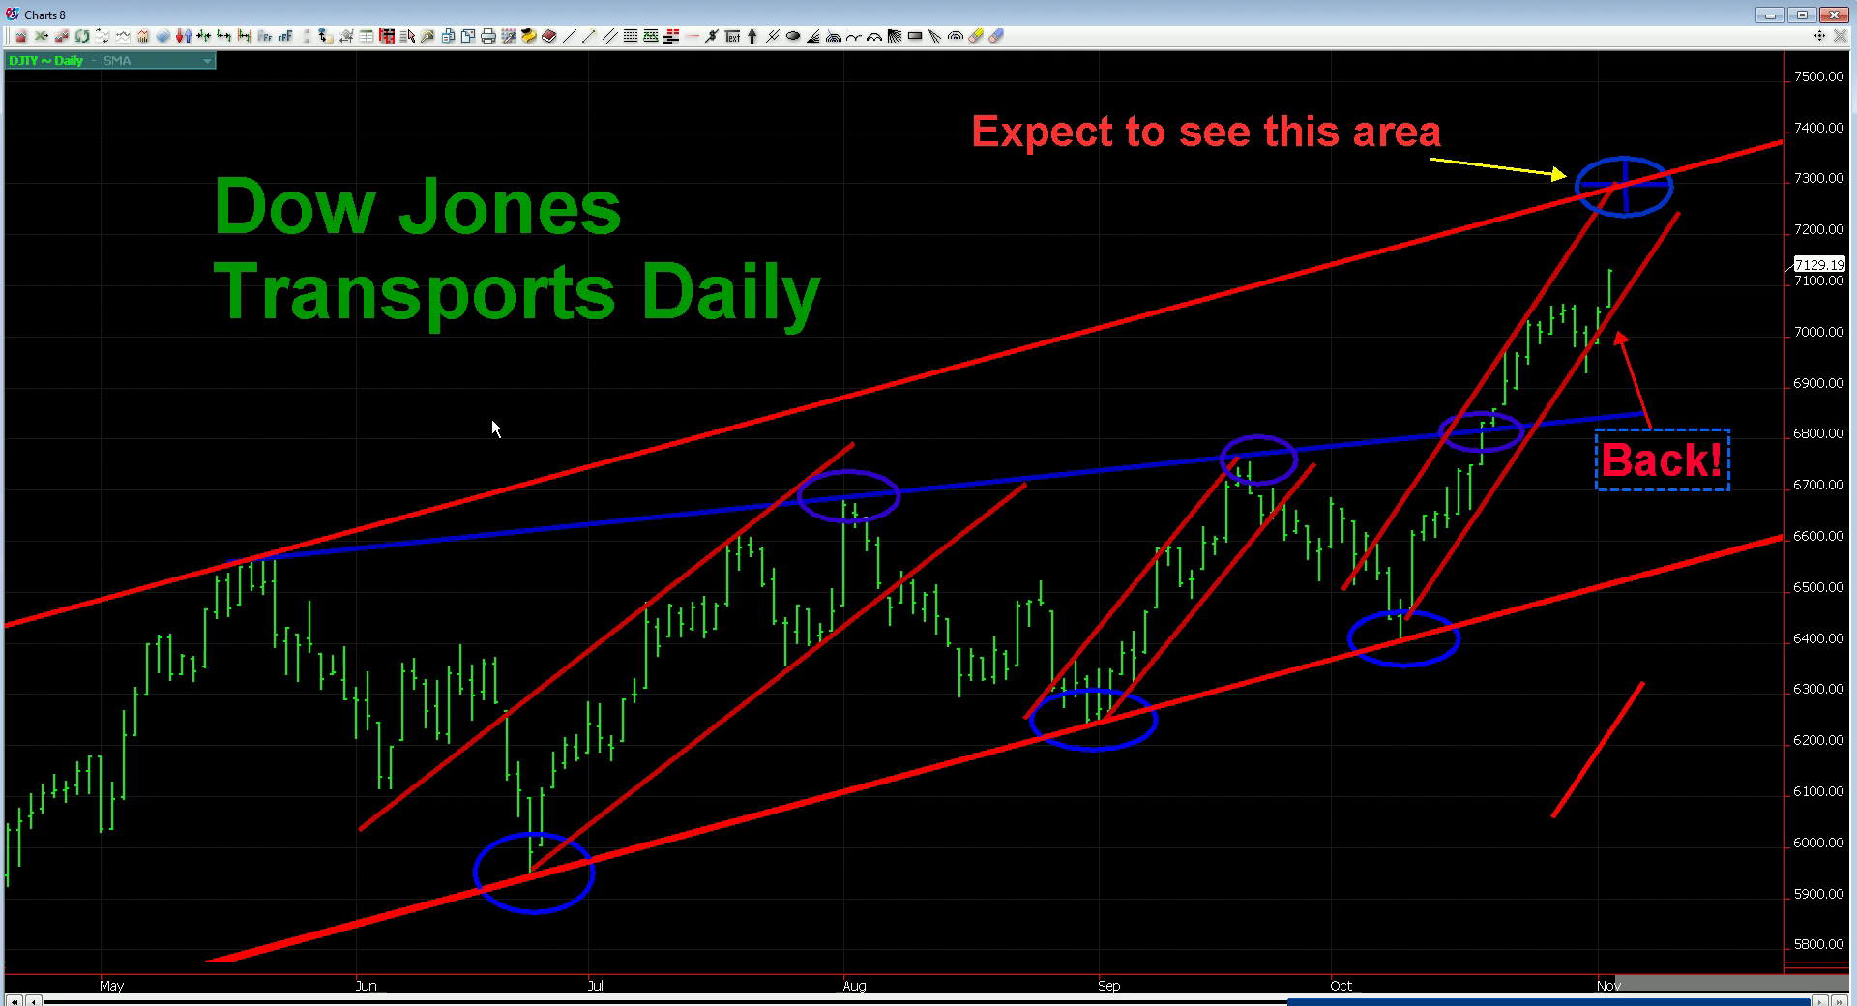
Step: Load the ES chart, zoom in, and shift it to reveal the ESZ13 Daily title
type("ESZ")
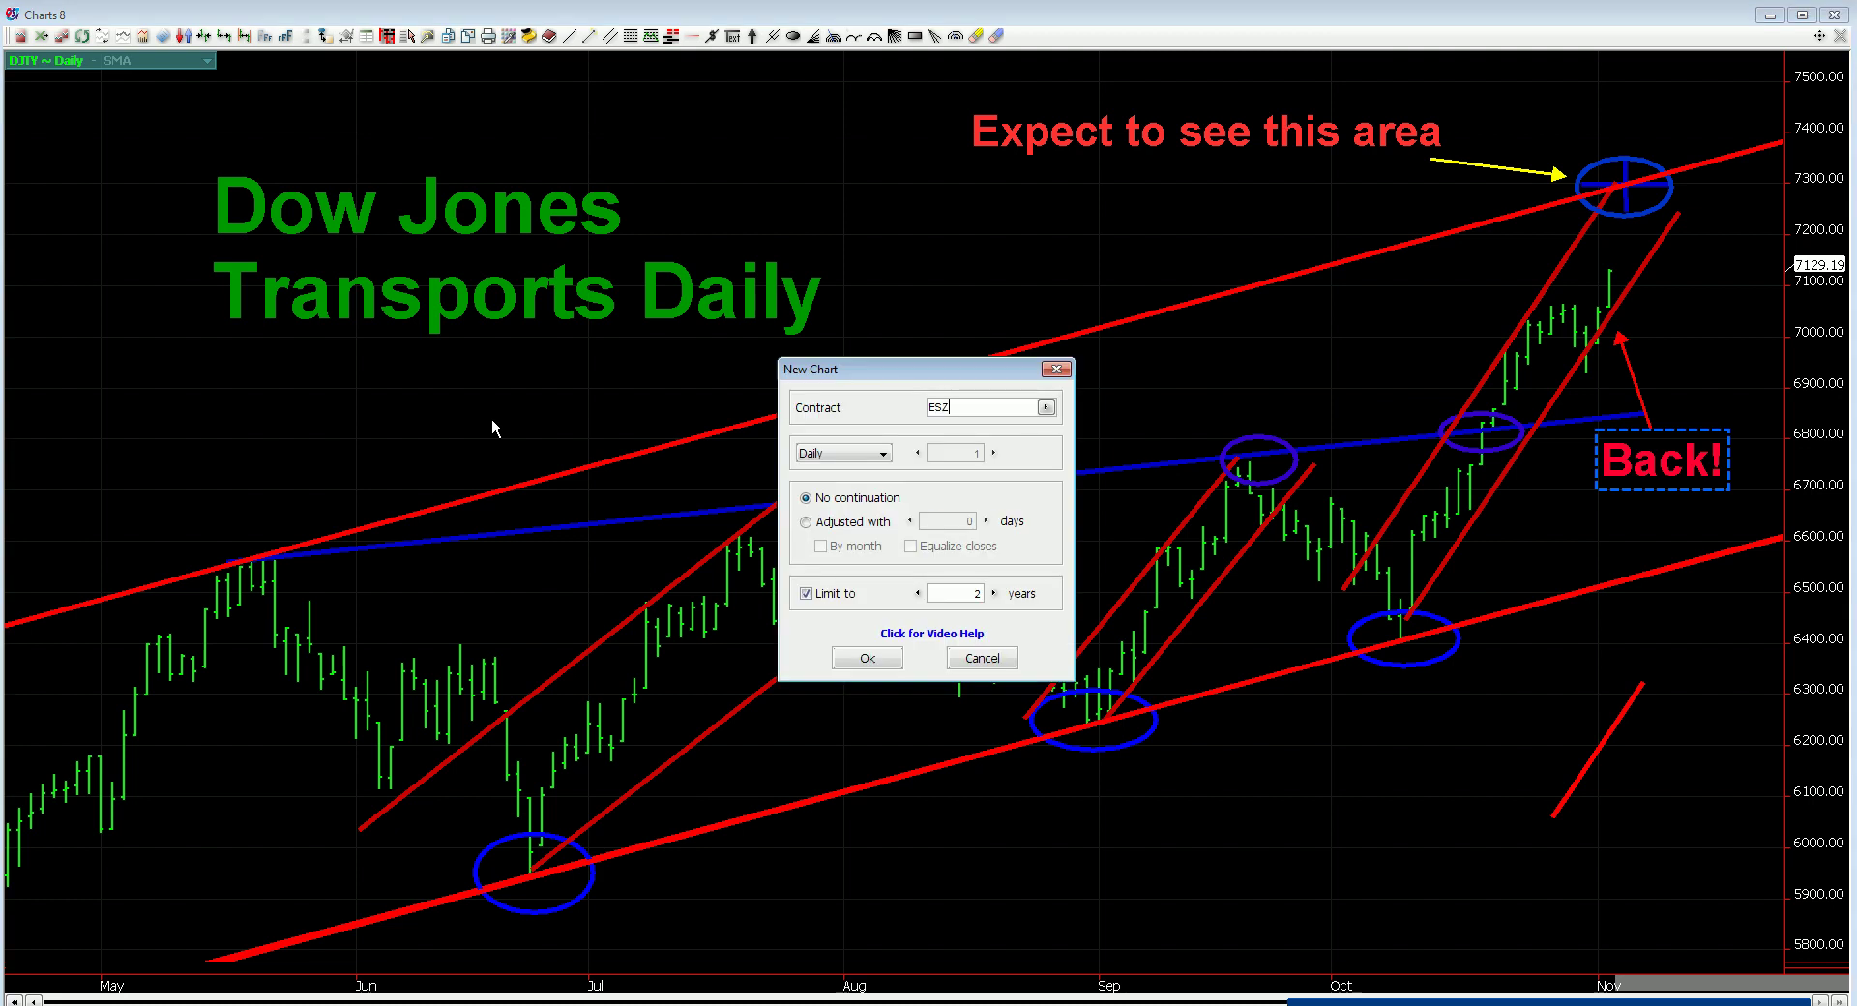
key("Return")
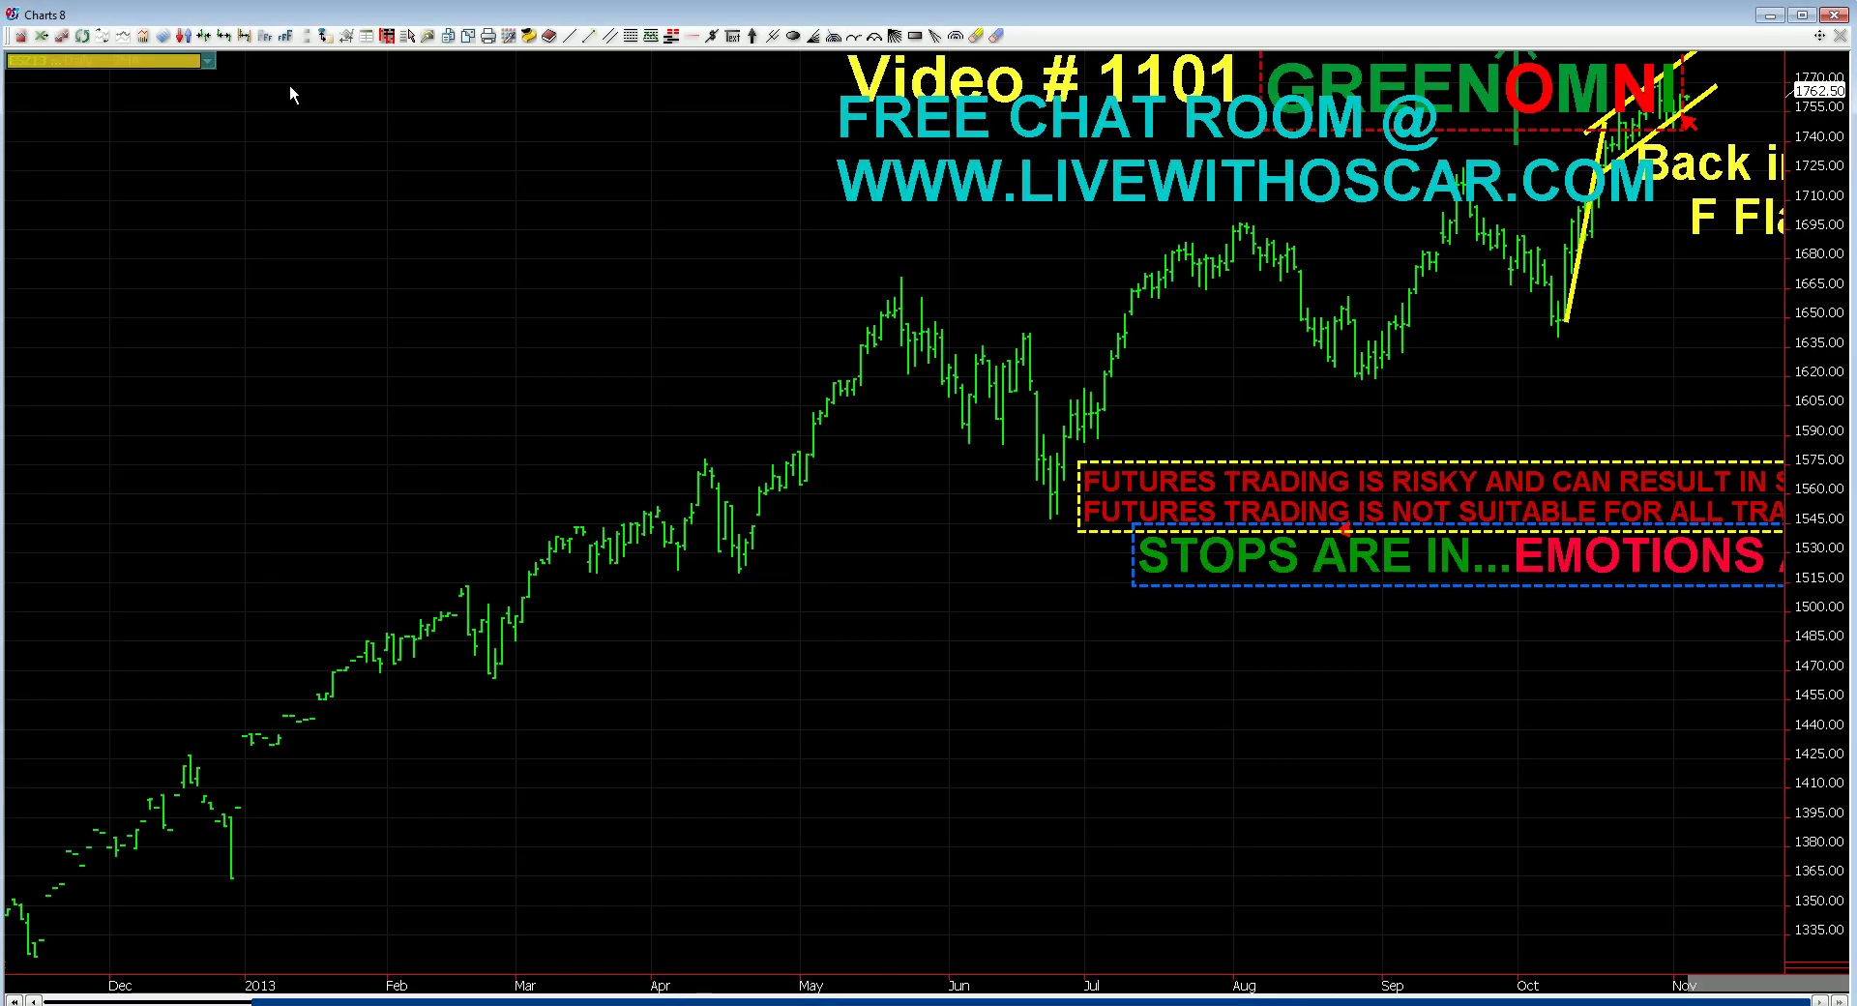
left_click(225, 36)
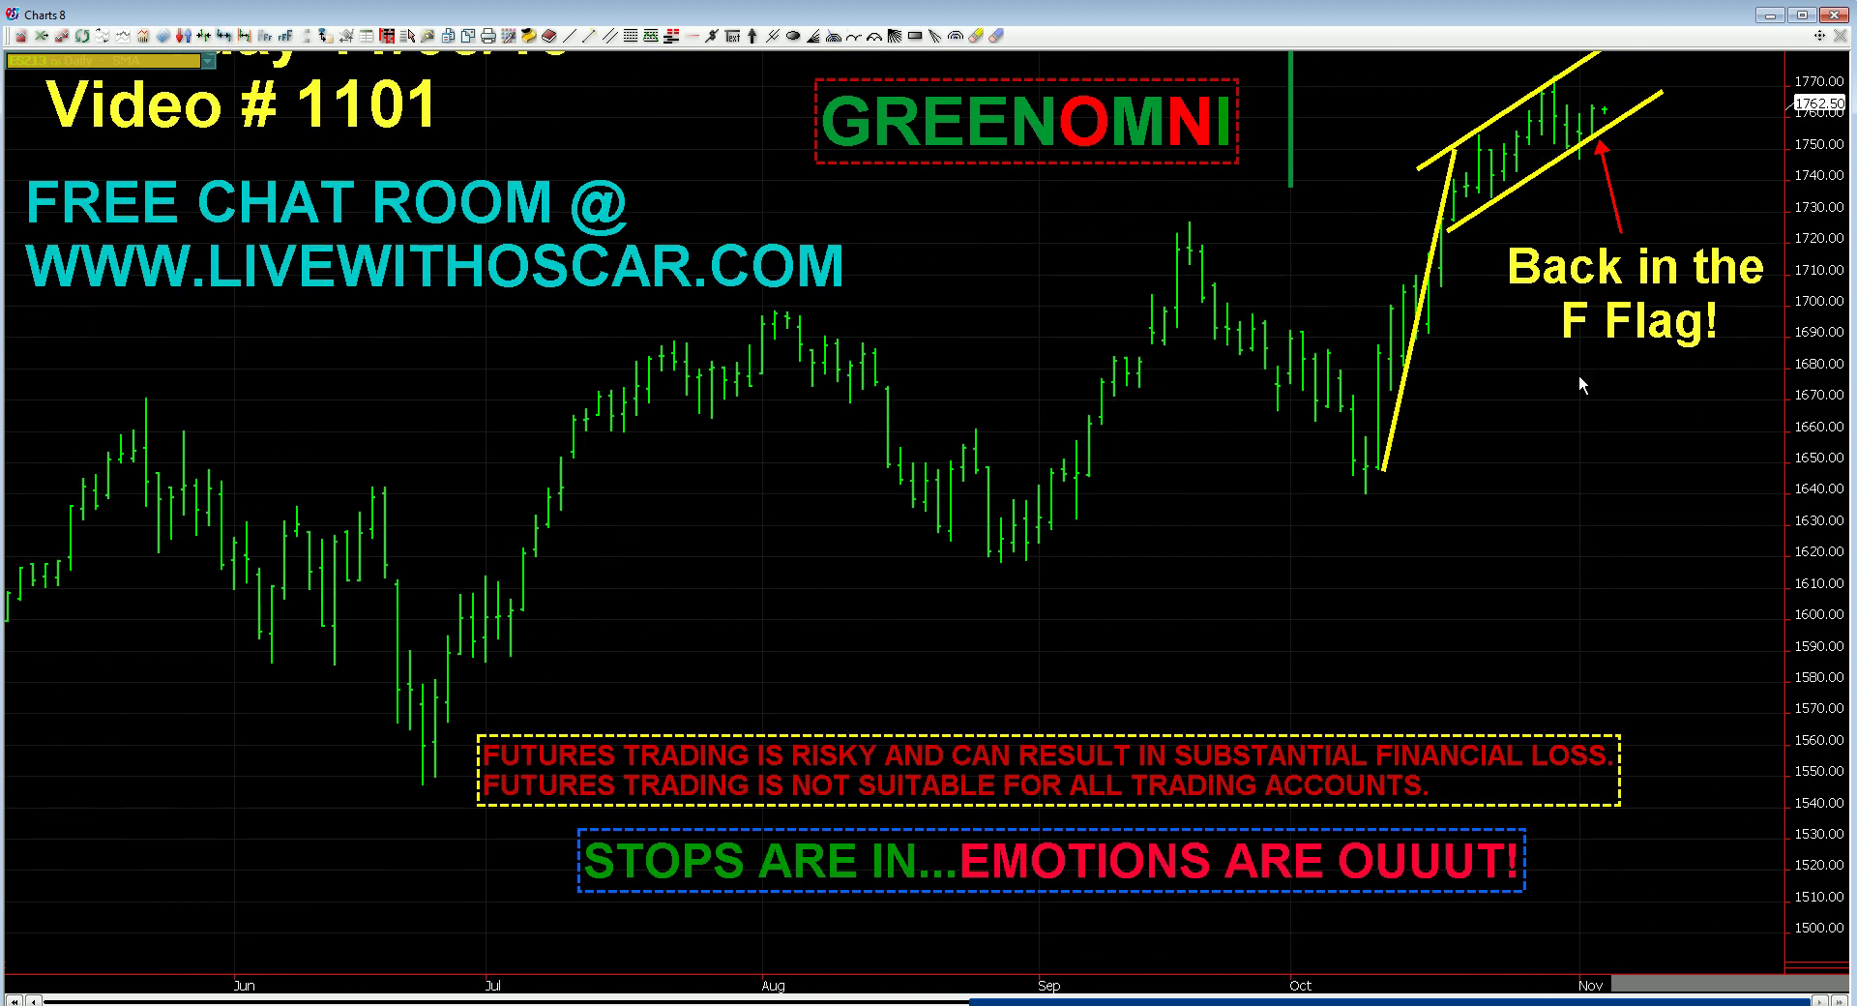
left_click_drag(1834, 440, 1839, 589)
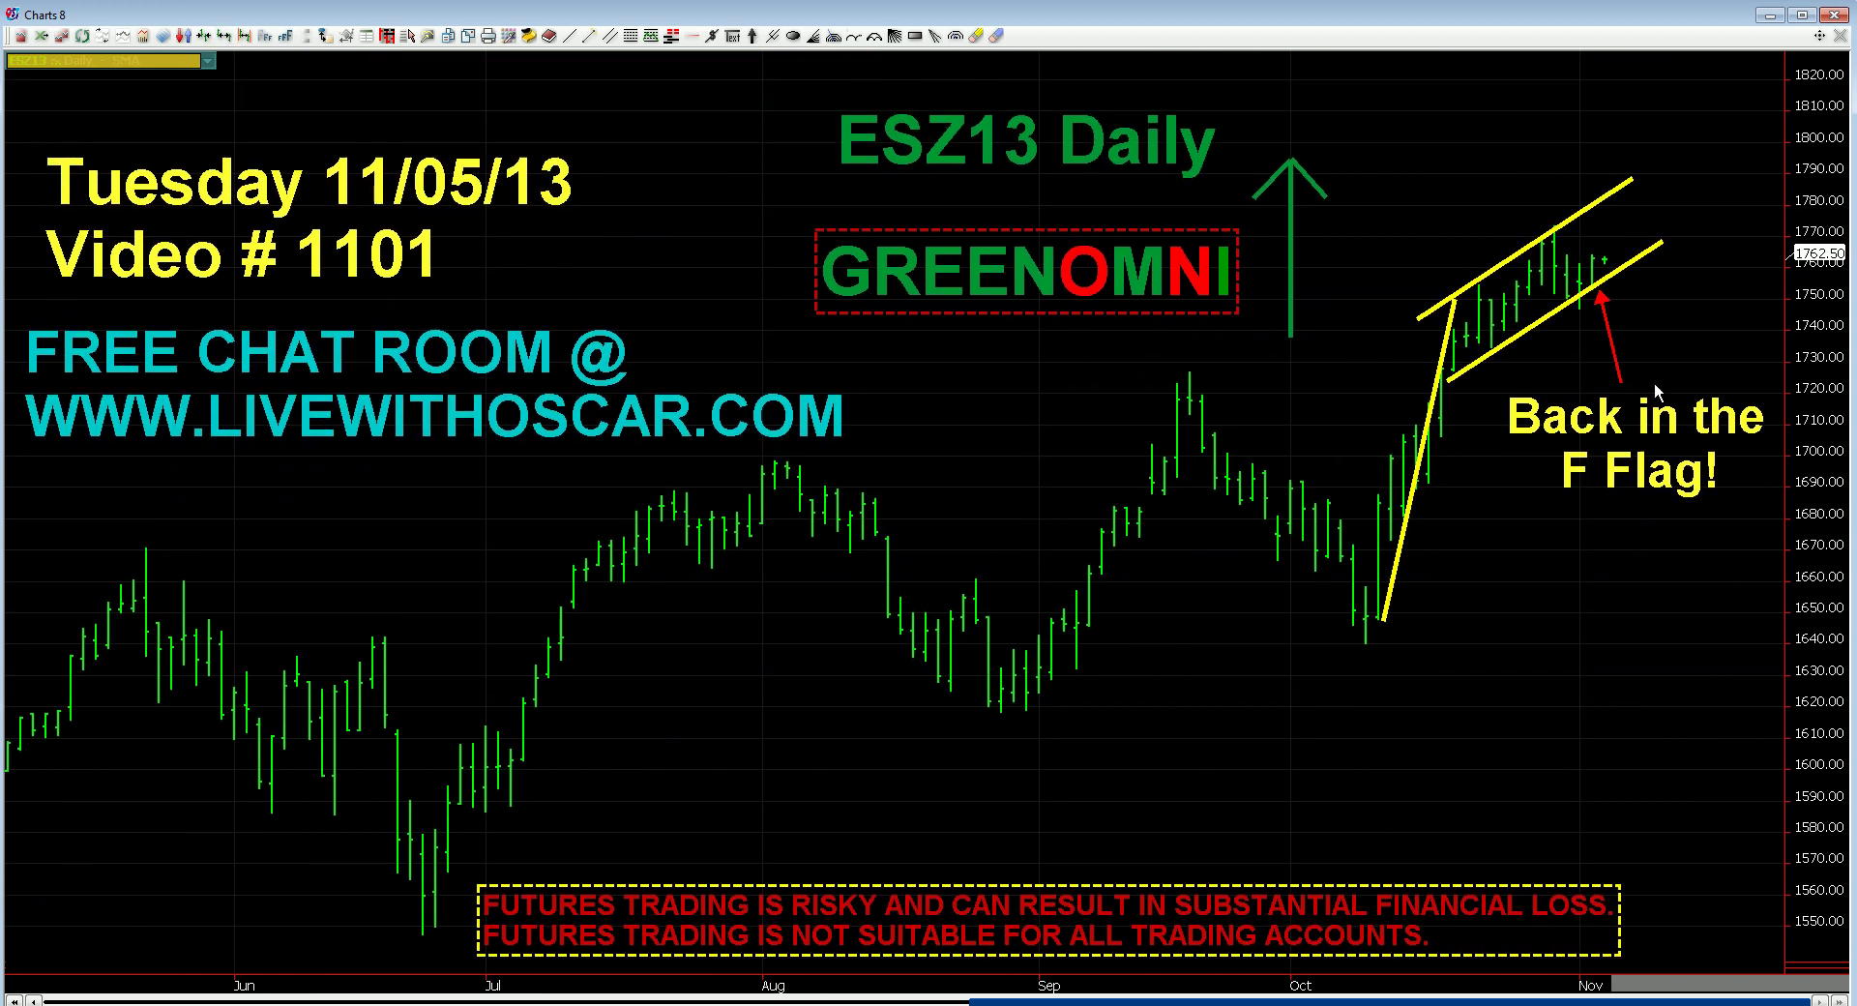
Step: Nudge the yellow flag channel slightly lower and check prices with the crosshair read-out
mouse_move(1551, 315)
left_mouse_down()
mouse_move(1553, 358)
mouse_move(1550, 316)
left_mouse_up()
left_click(1586, 315)
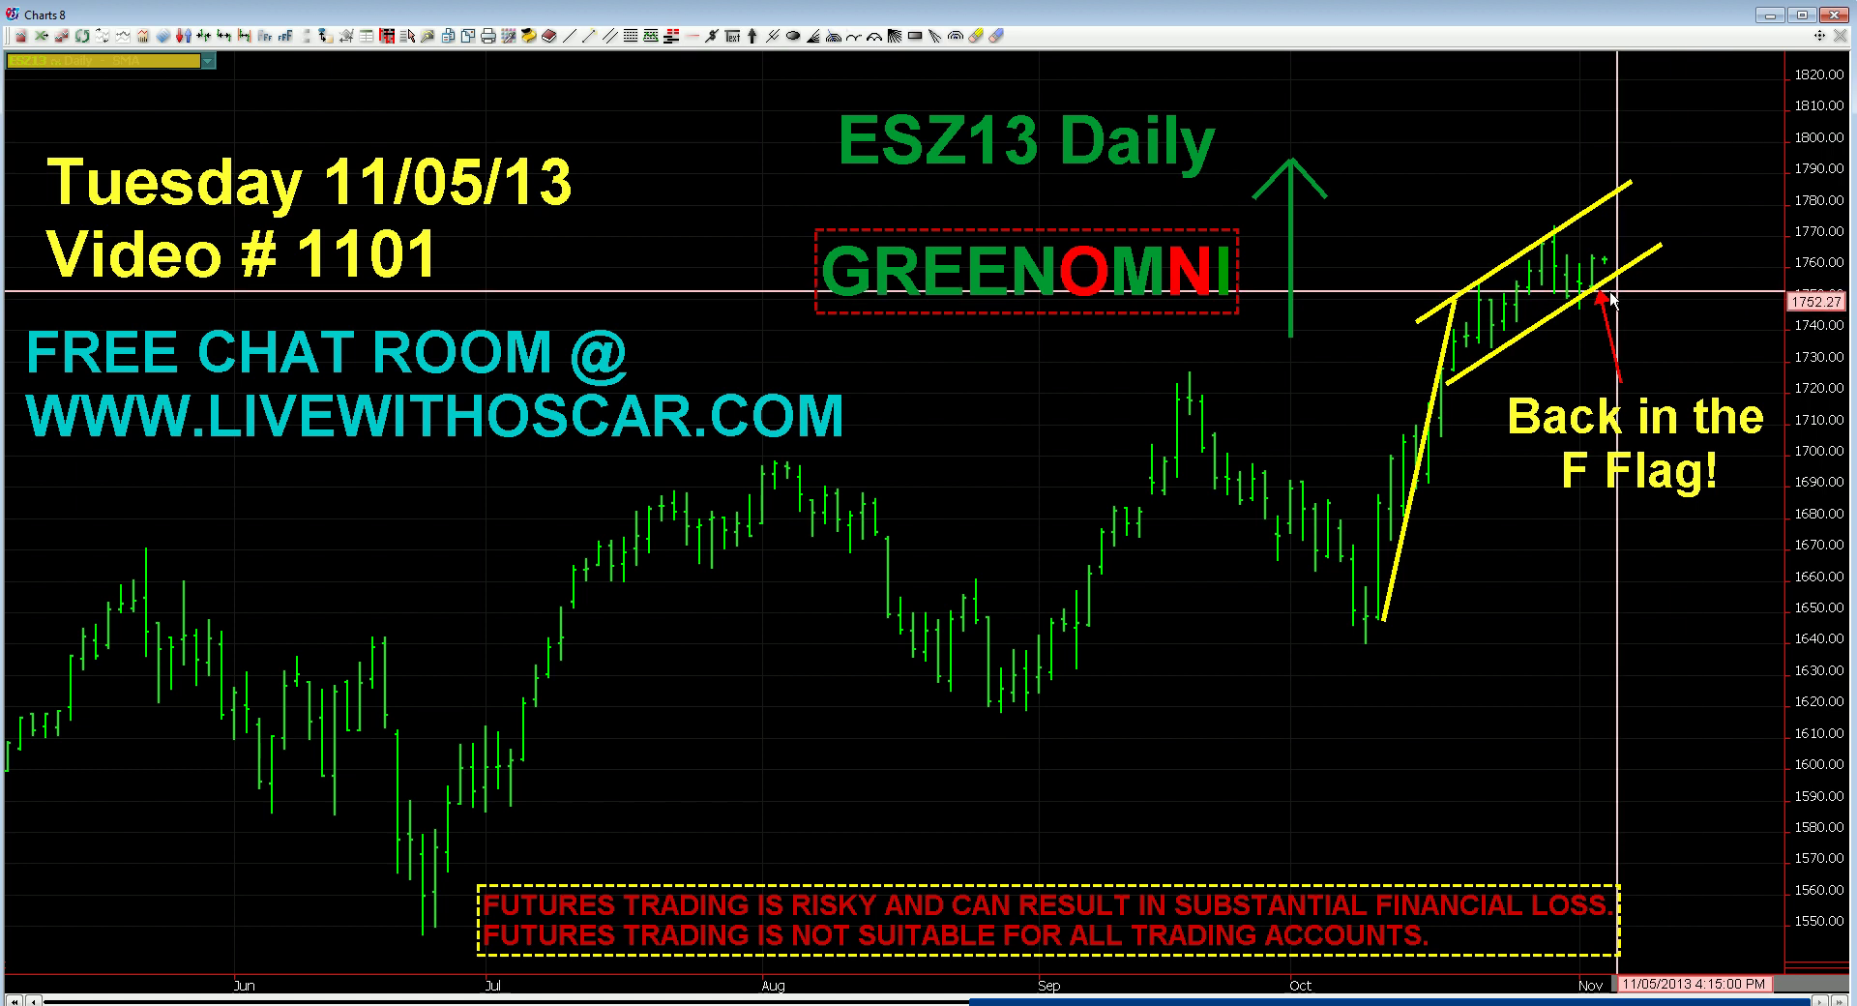
left_click(1629, 190)
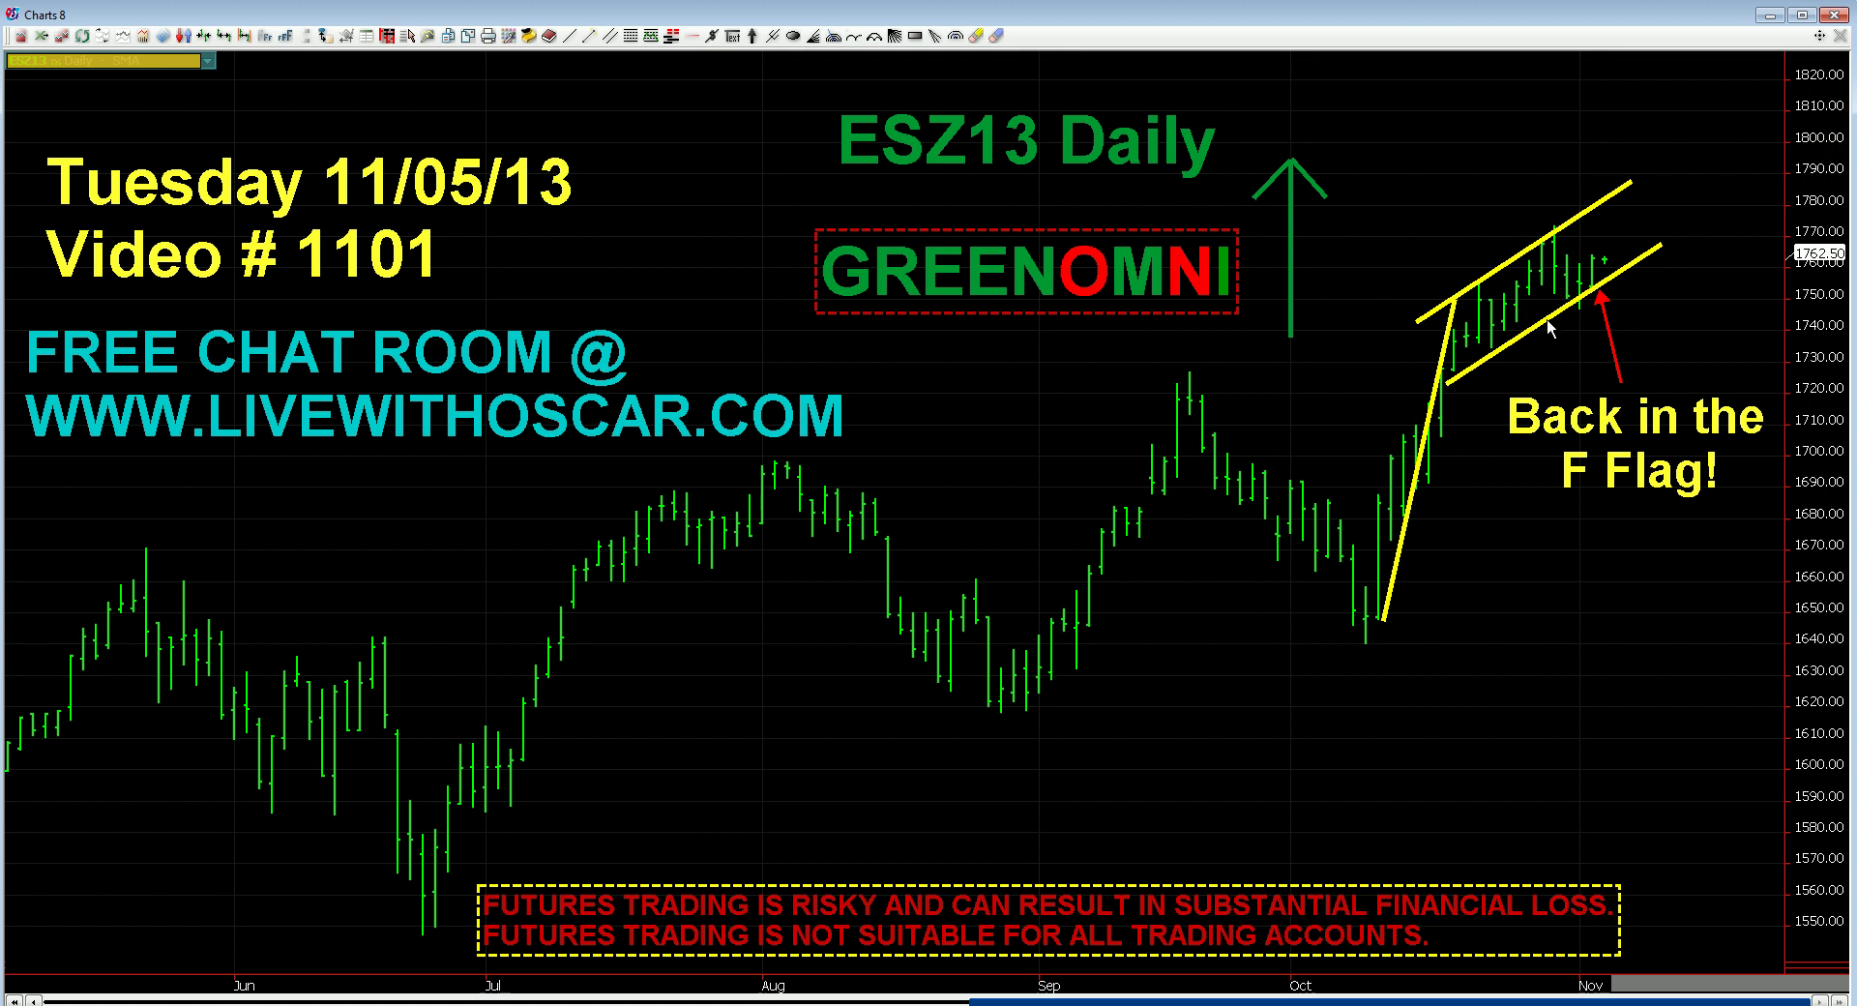
Step: Move the yellow flag lines to the lower right and draw a new line down from the September high
left_click_drag(1546, 321, 1619, 619)
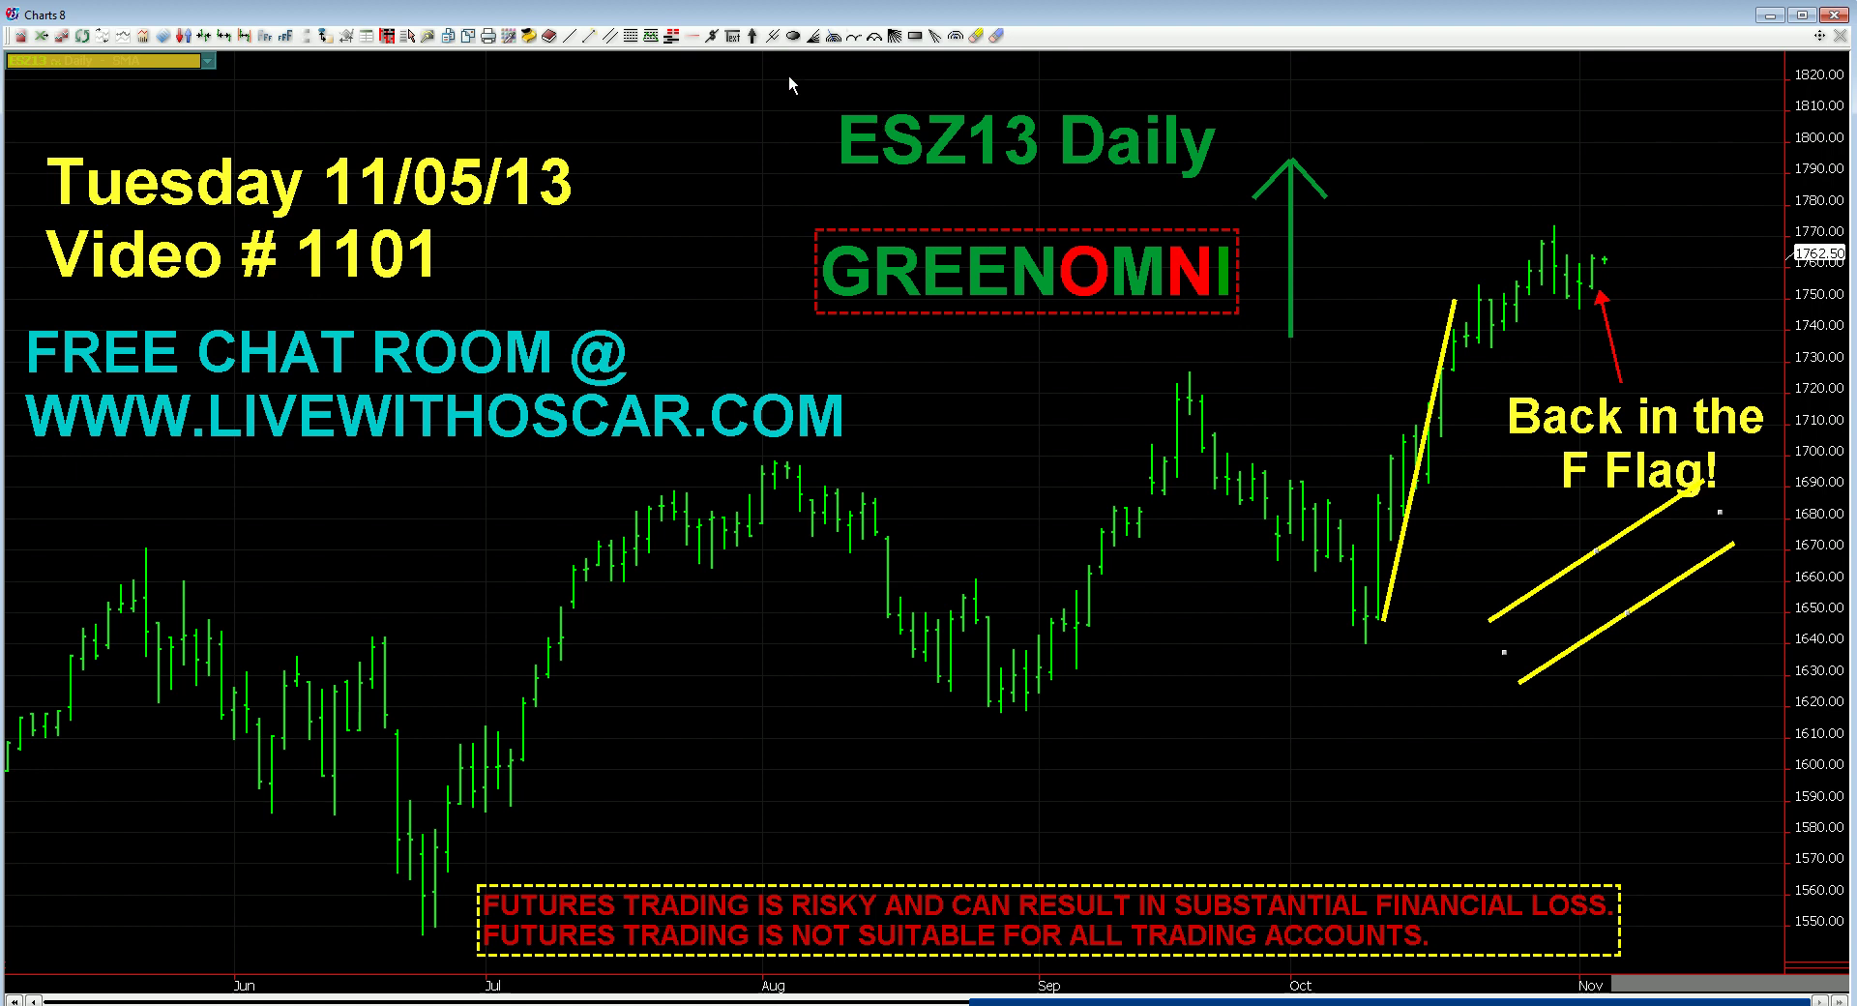
left_click(571, 36)
left_click_drag(1183, 401, 1374, 645)
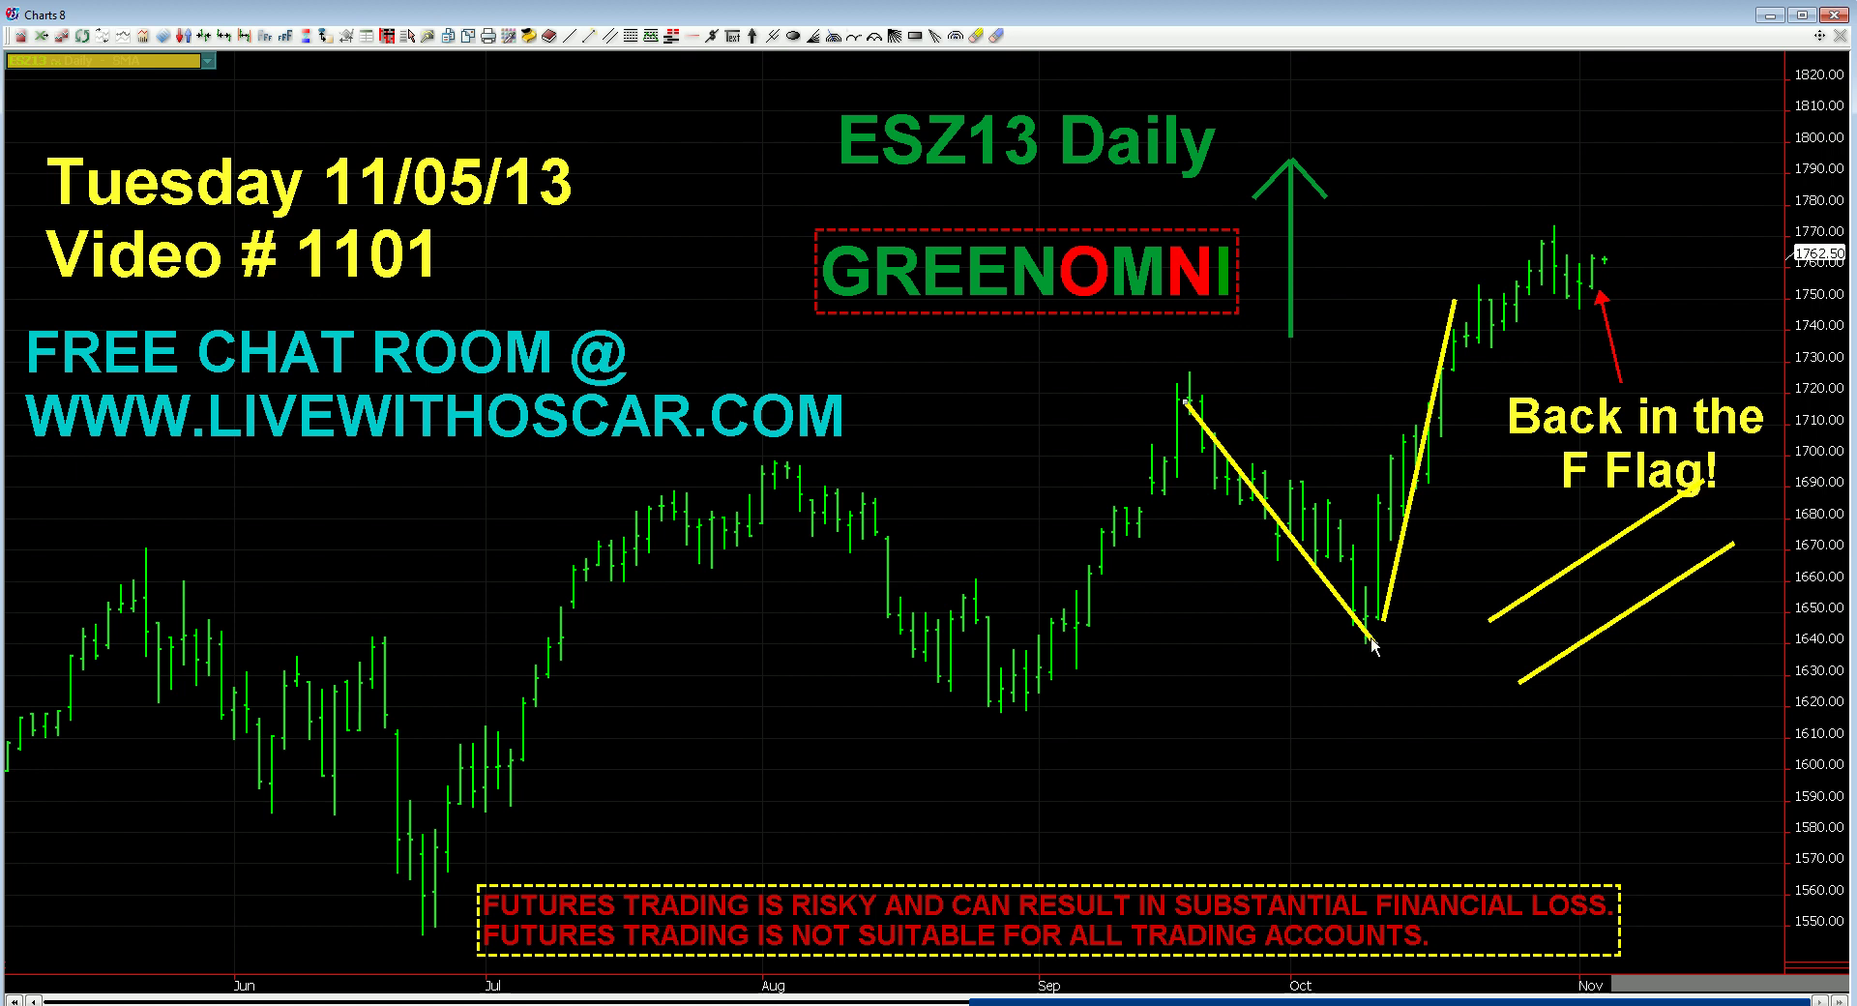
left_click_drag(1374, 646, 1691, 960)
left_click_drag(1425, 440, 1697, 651)
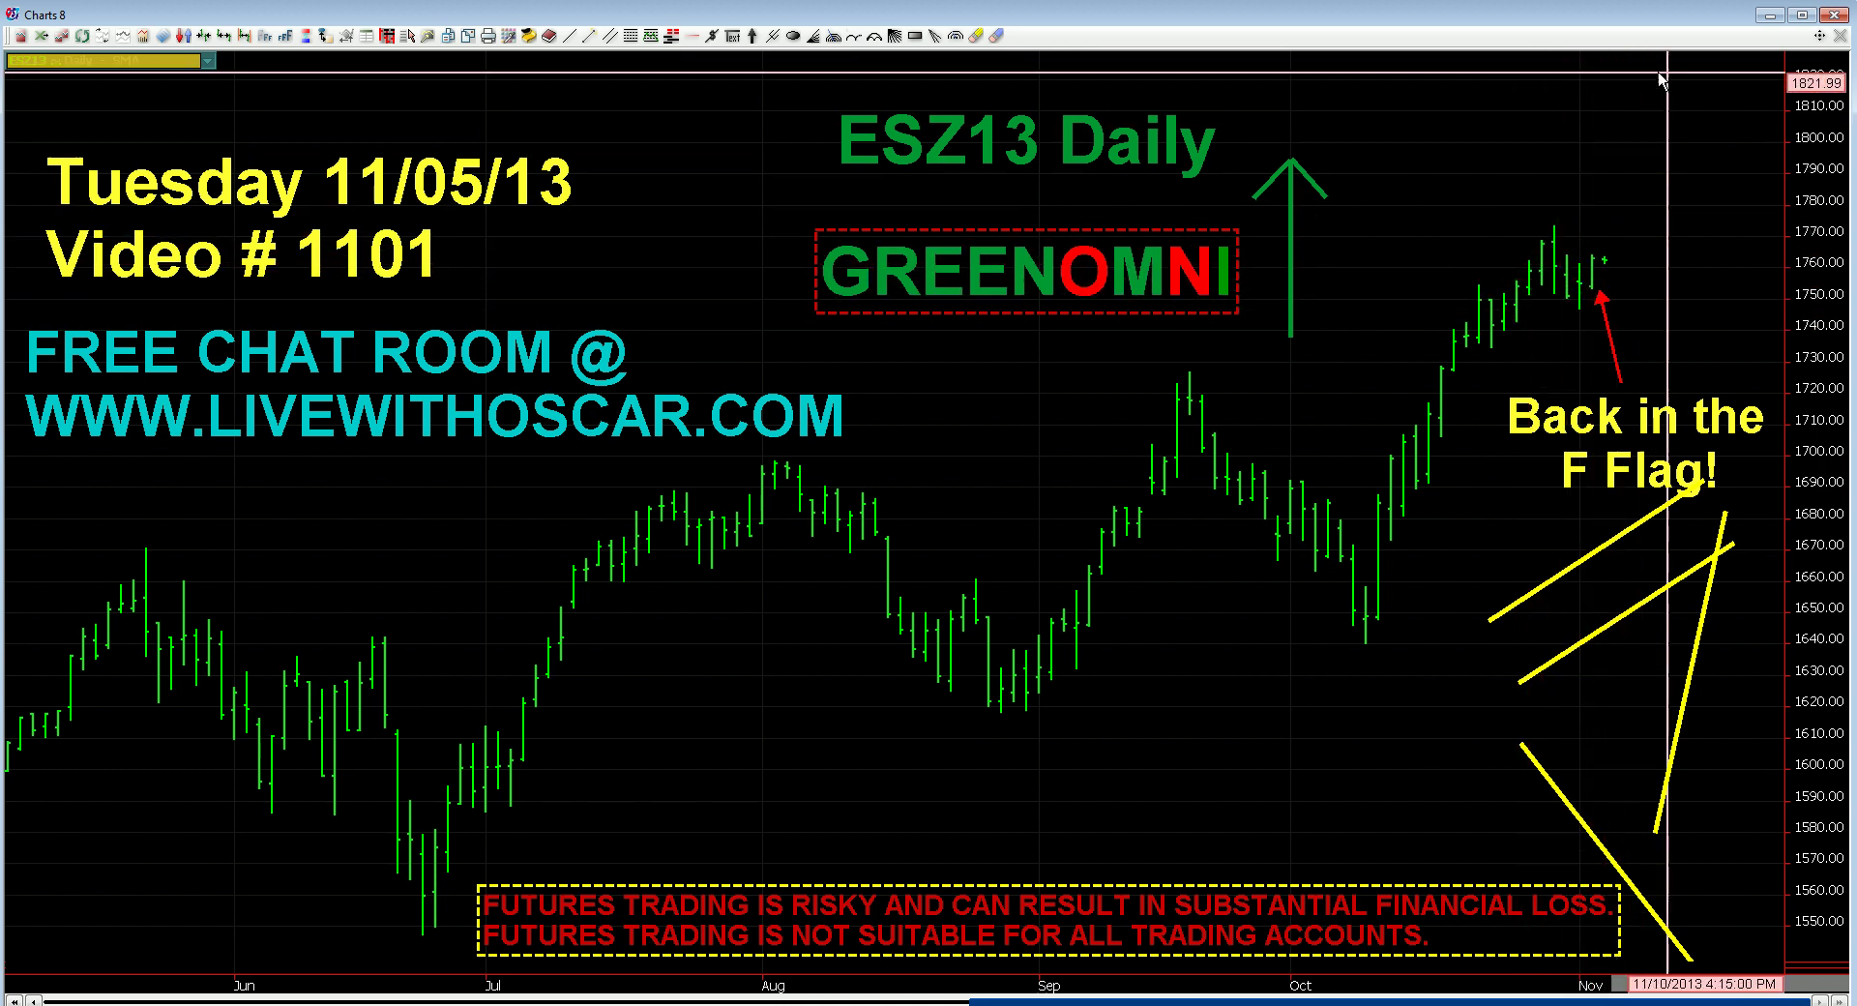
Step: Raise the Back in the F Flag! label, realign the flag lines, and nudge the Tuesday and ESZ13 Daily titles
left_click_drag(1639, 488, 1638, 466)
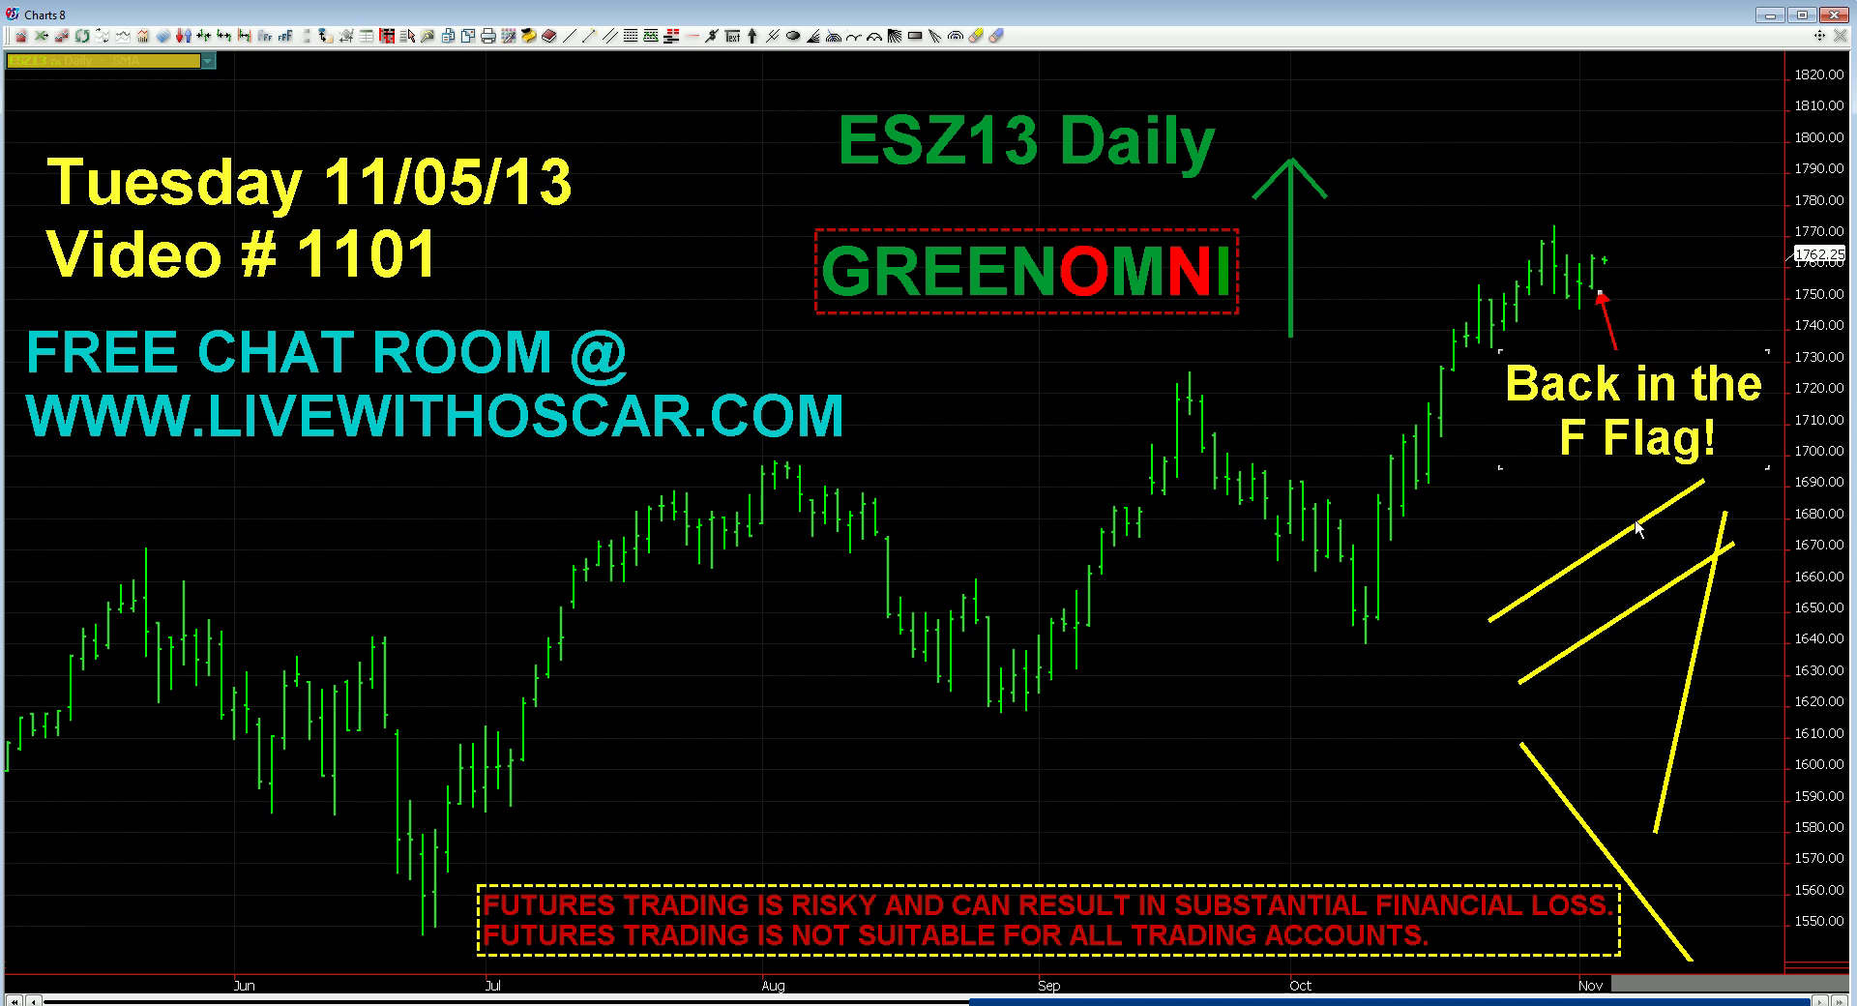
left_click_drag(1637, 527, 1693, 547)
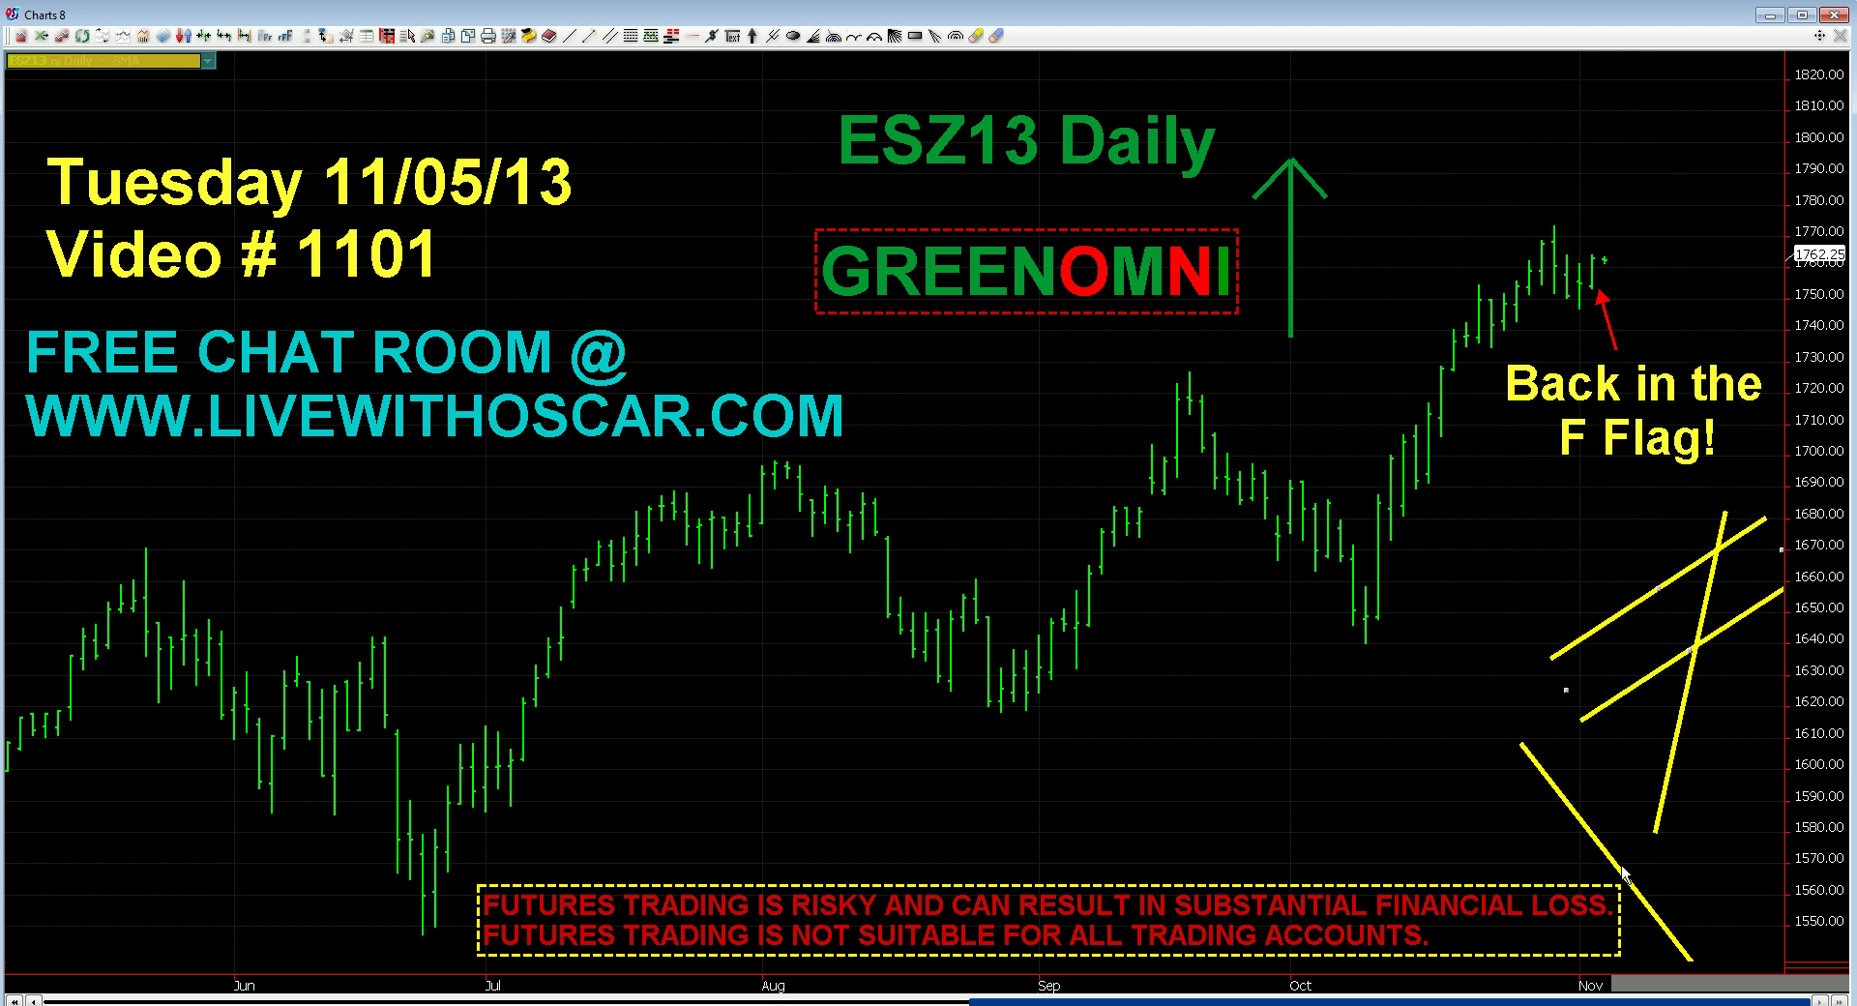
left_click_drag(1621, 875, 1697, 667)
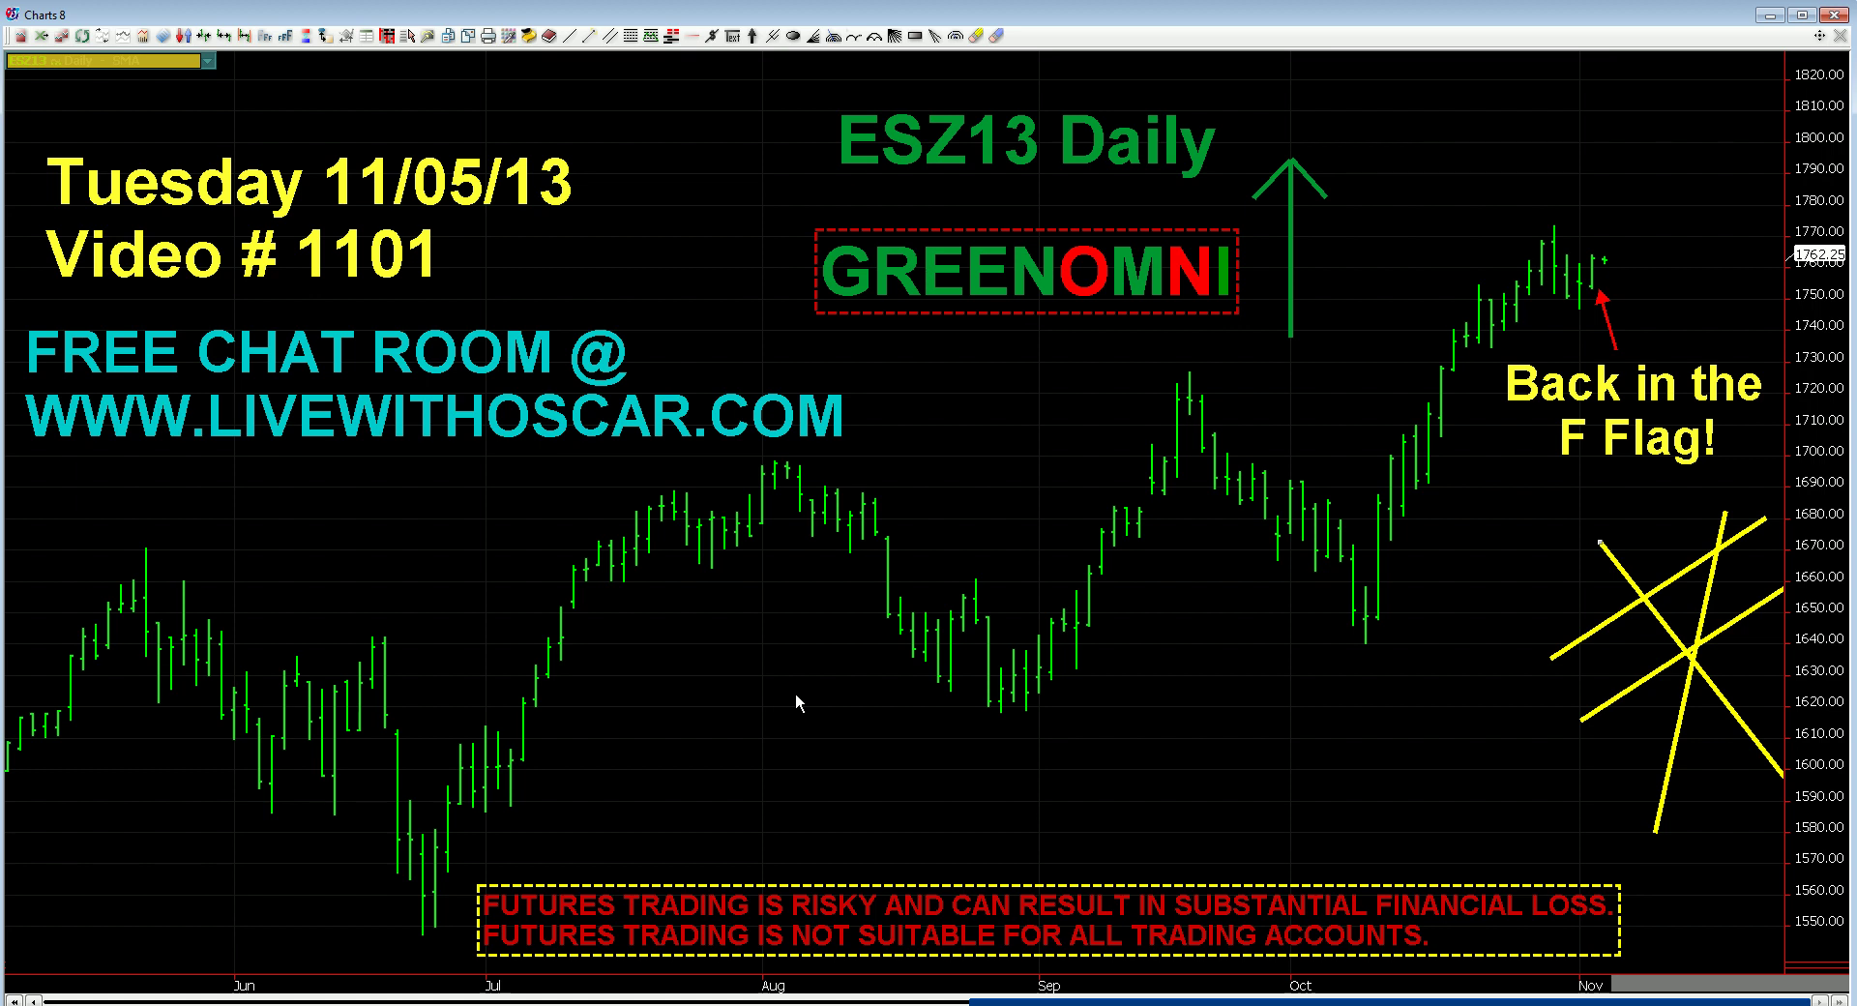
left_click_drag(390, 196, 375, 189)
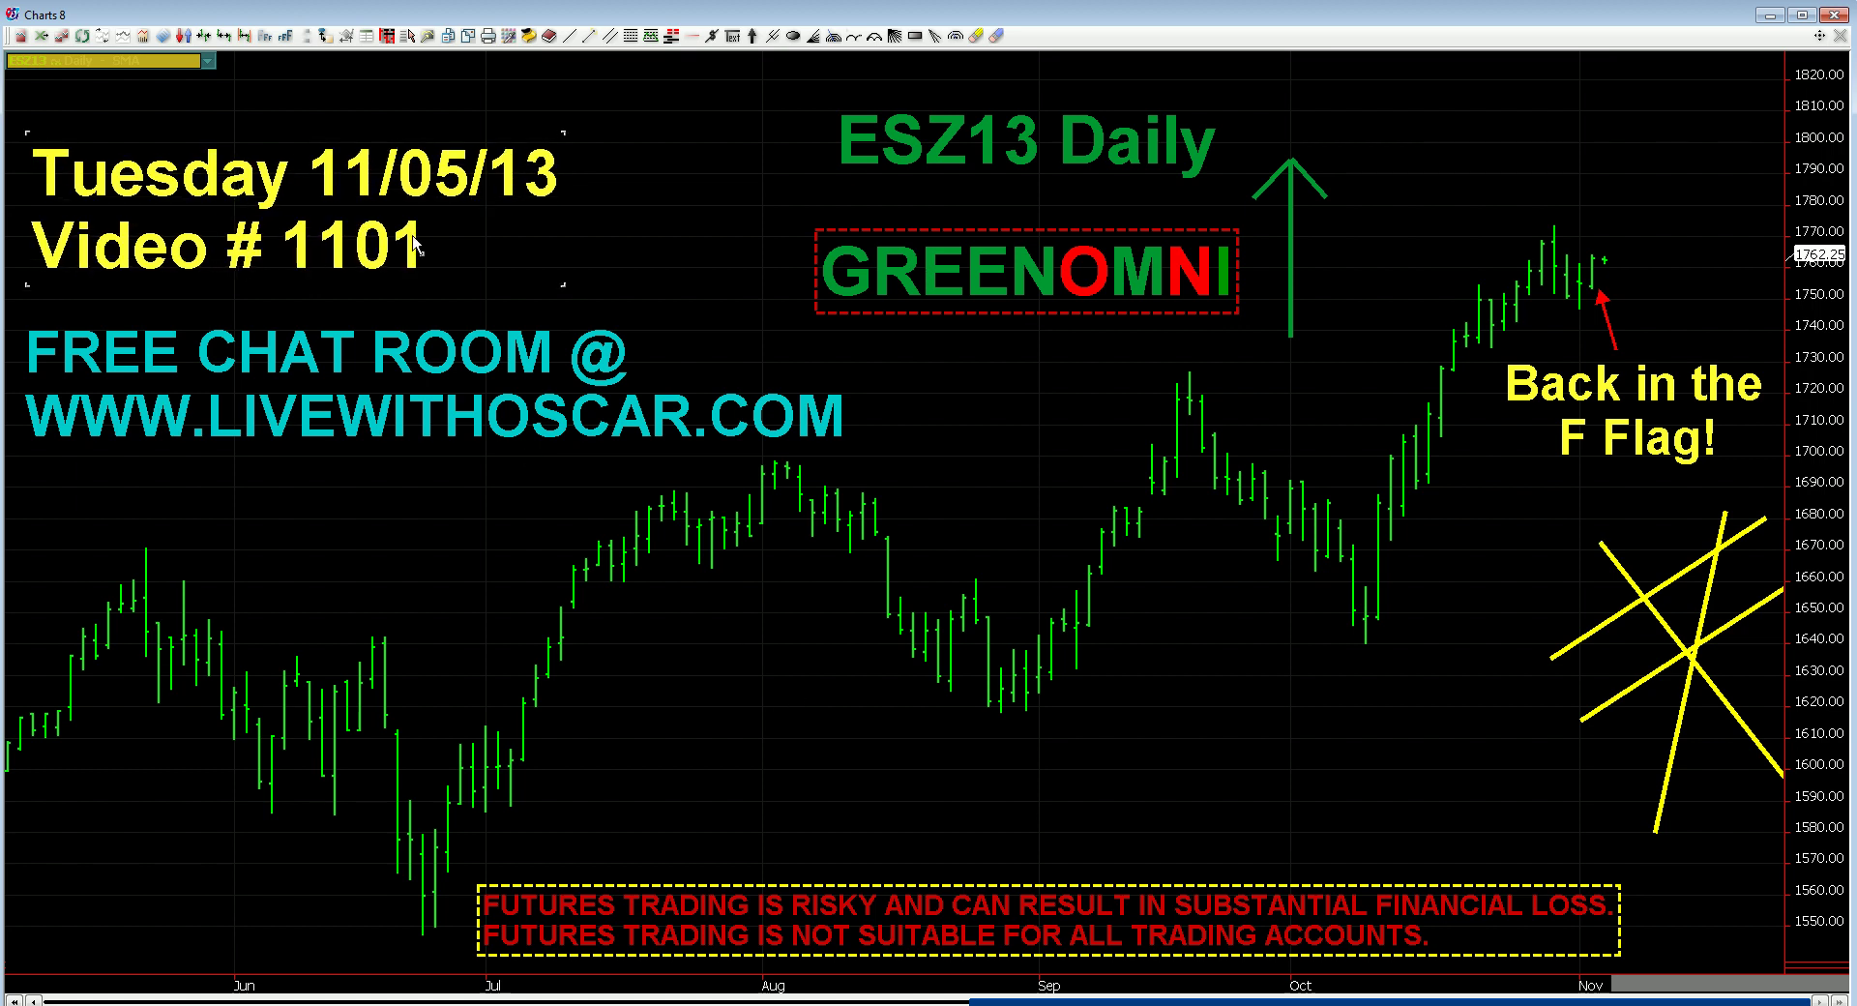
left_click_drag(907, 164, 911, 176)
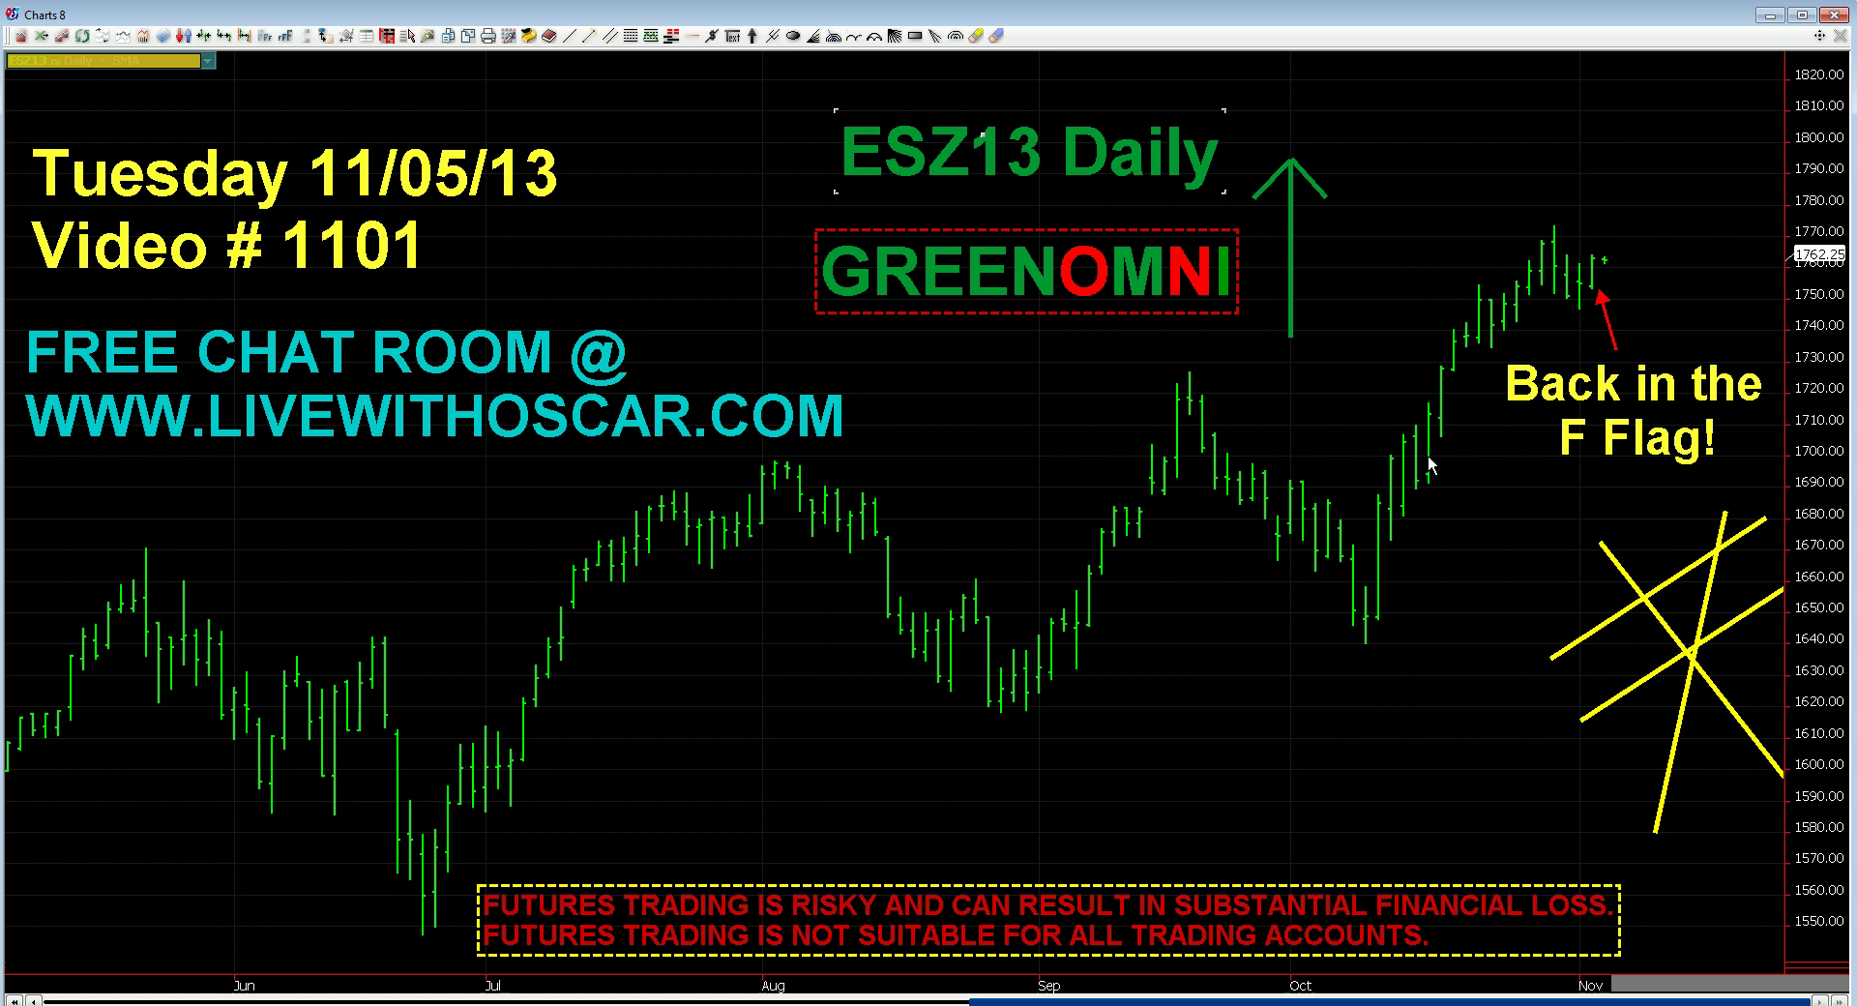
Step: Lower the FREE CHAT ROOM text, shift the disclaimer box right and up, and raise two yellow lines
left_click(327, 399)
mouse_move(325, 399)
left_mouse_down()
mouse_move(328, 369)
mouse_move(341, 431)
mouse_move(319, 441)
mouse_move(323, 416)
left_mouse_up()
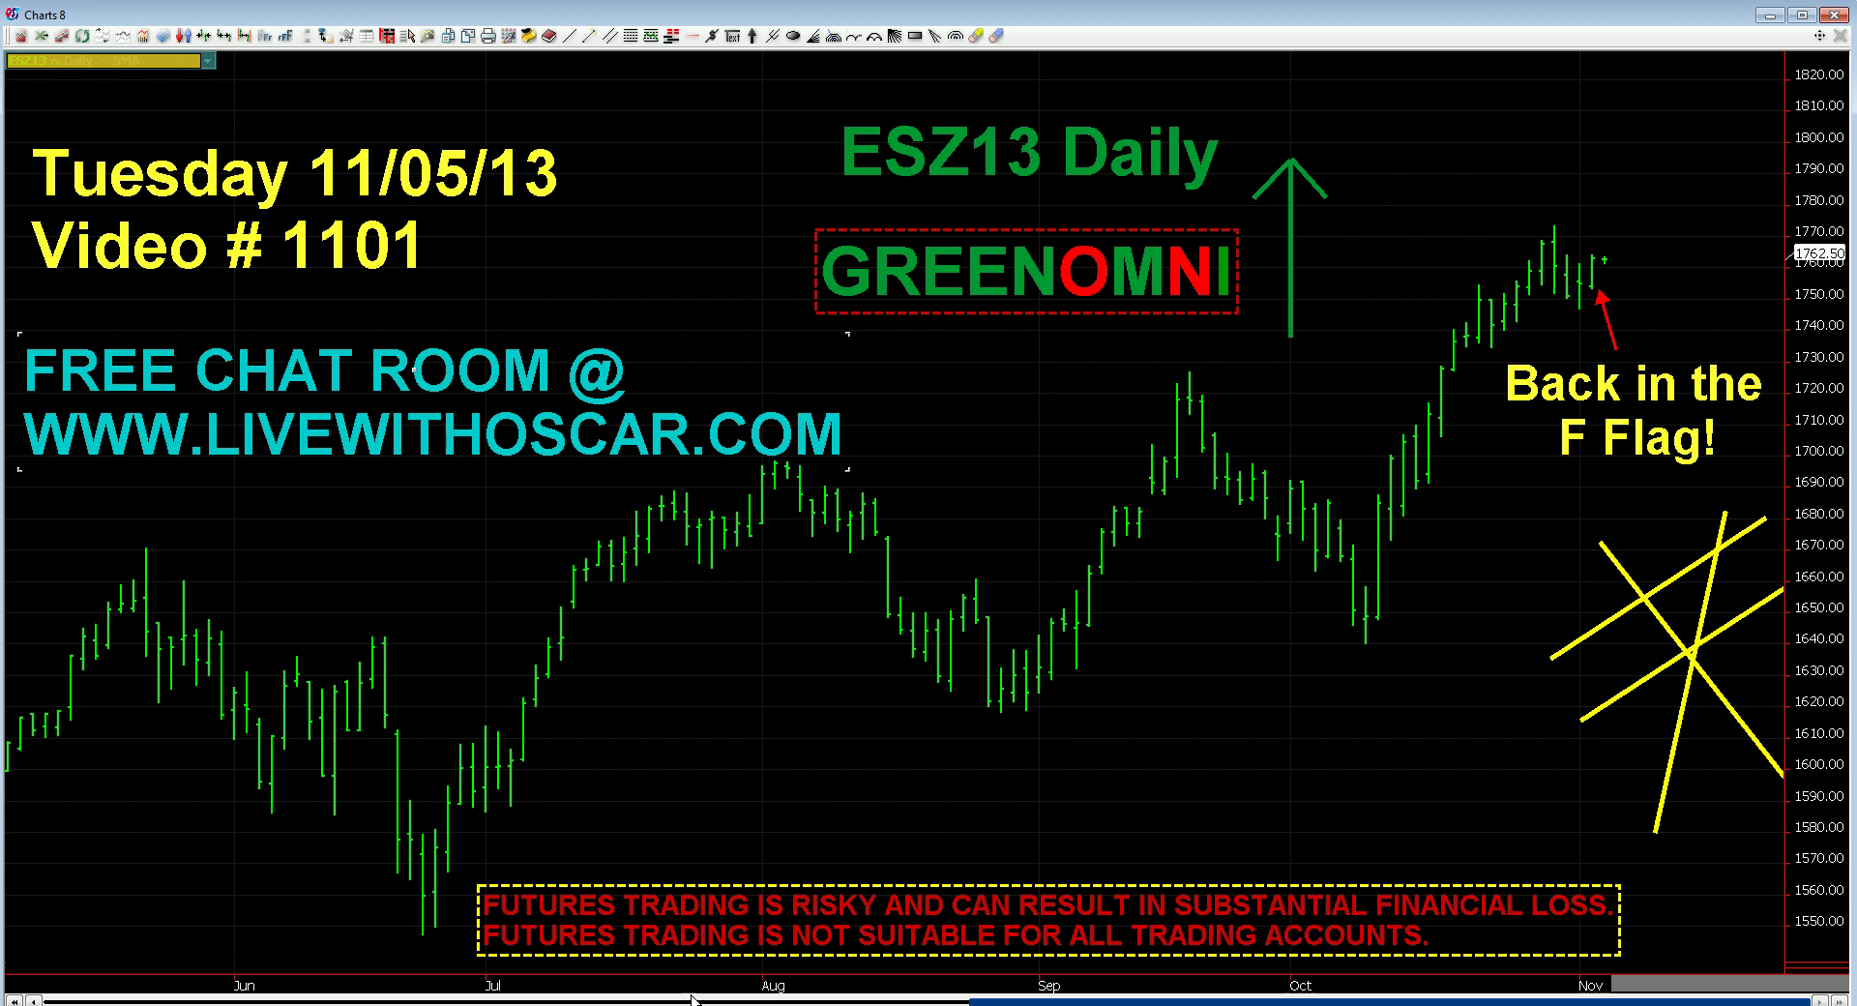
mouse_move(711, 955)
left_mouse_down()
mouse_move(689, 928)
mouse_move(684, 948)
left_mouse_up()
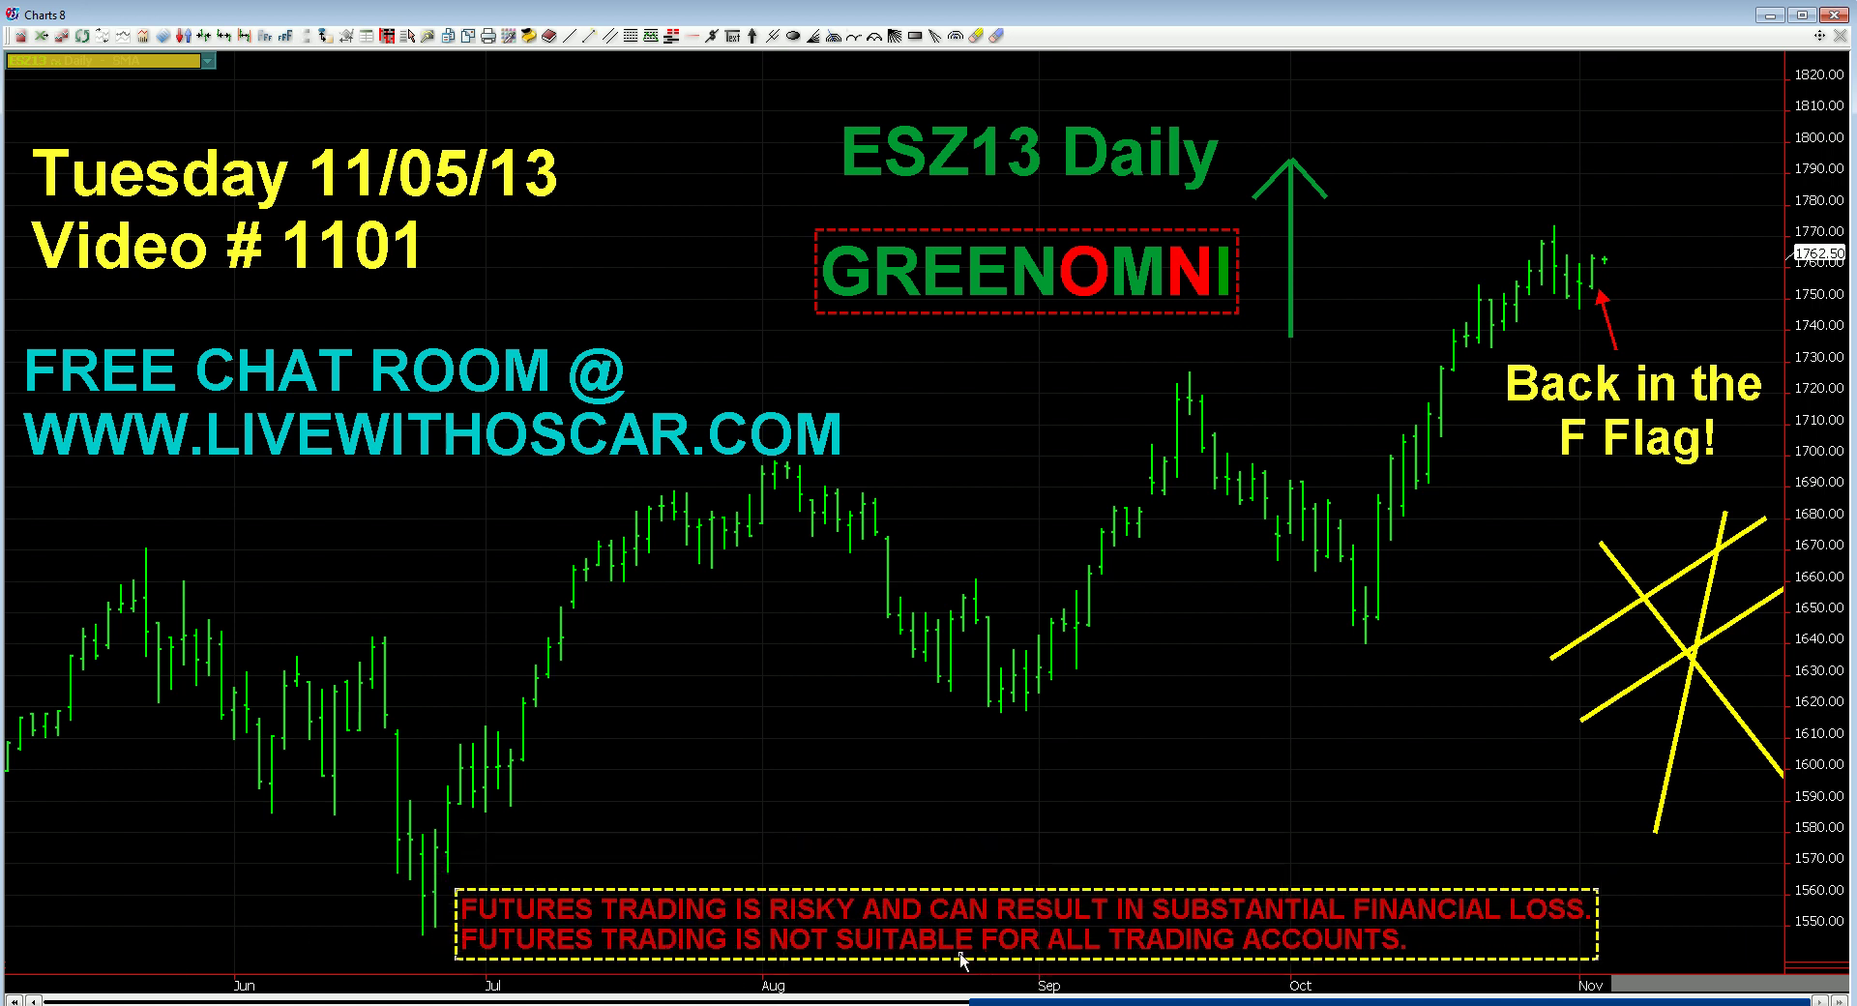
left_click_drag(1023, 955, 1057, 936)
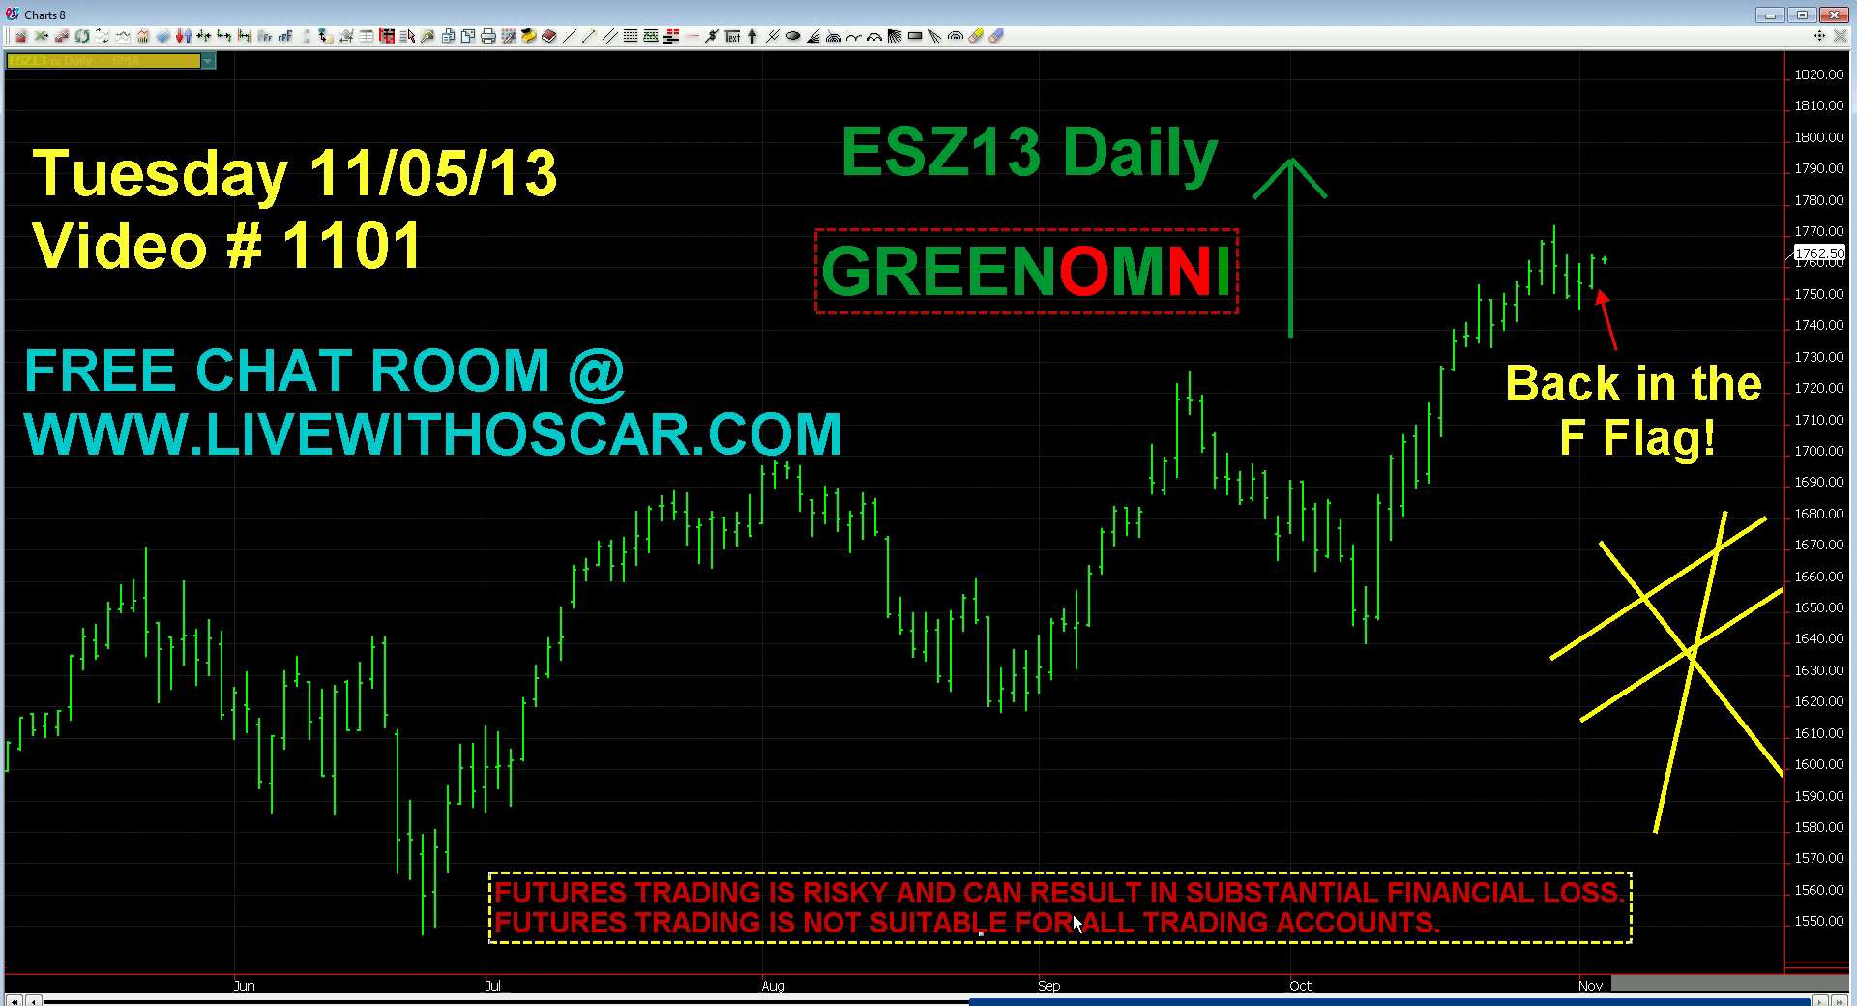
mouse_move(1265, 935)
left_mouse_down()
mouse_move(1176, 931)
mouse_move(1268, 934)
left_mouse_up()
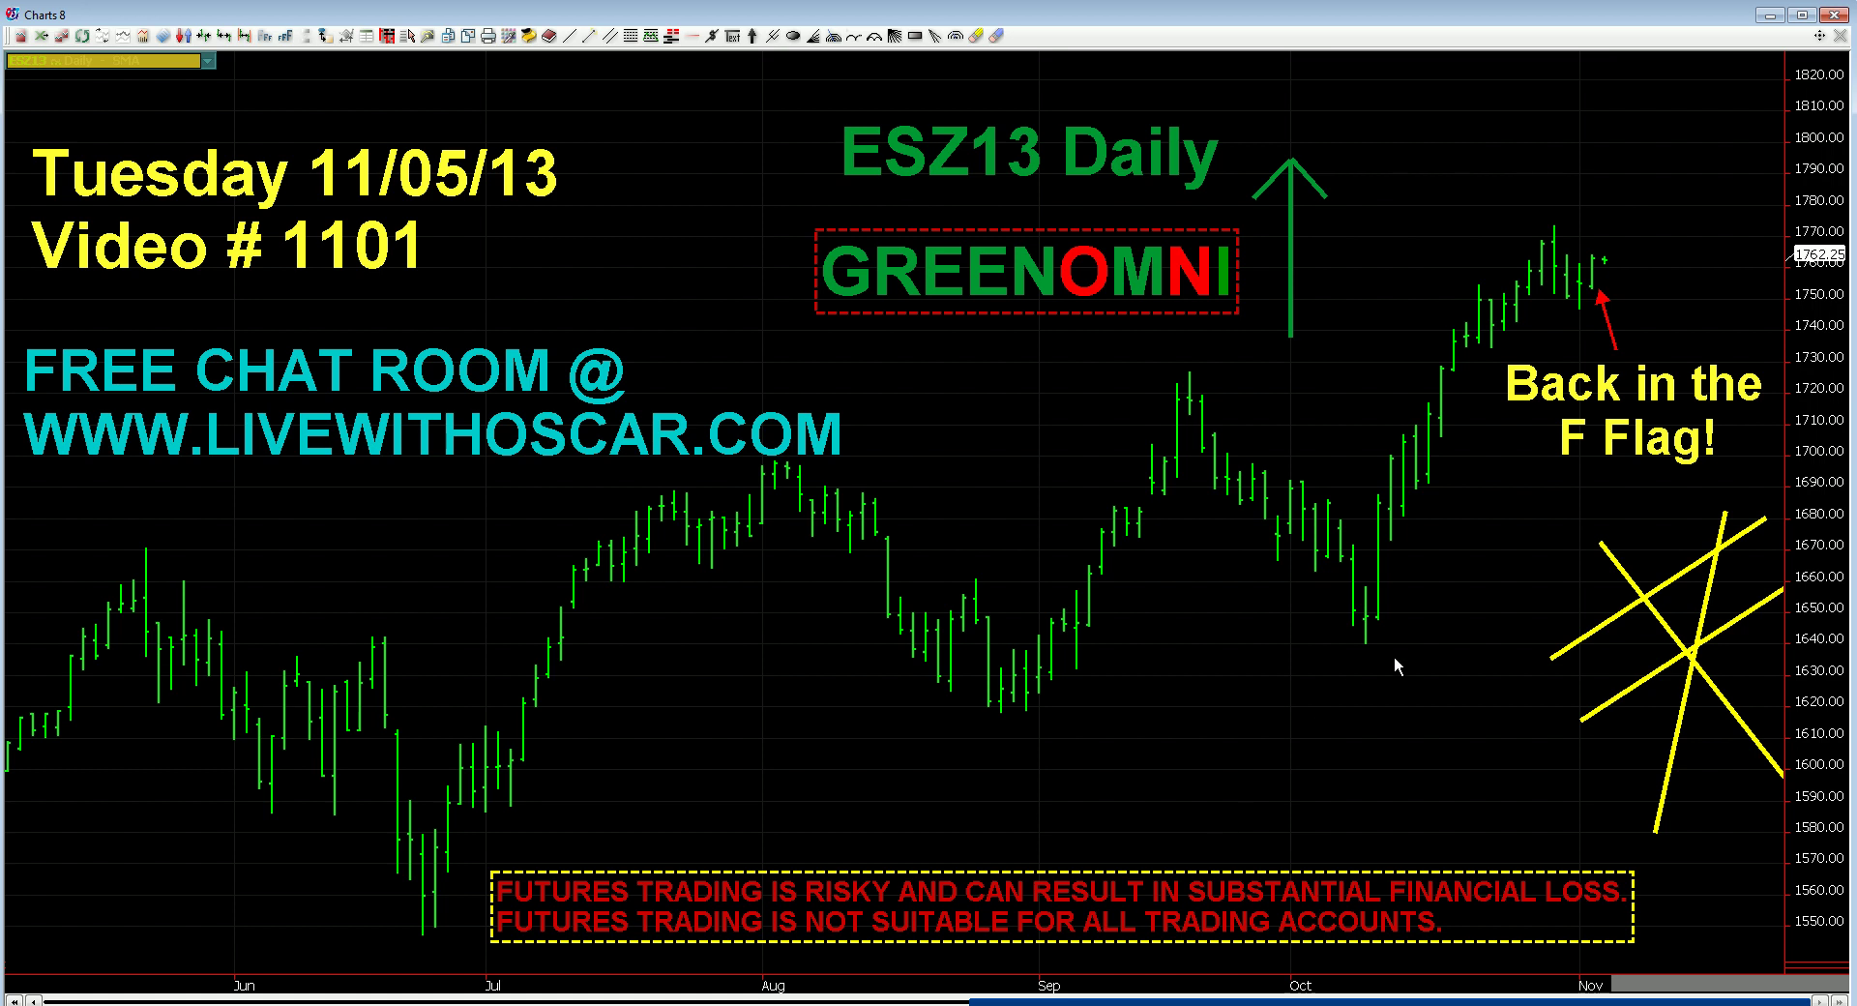
left_click_drag(1680, 716, 1675, 676)
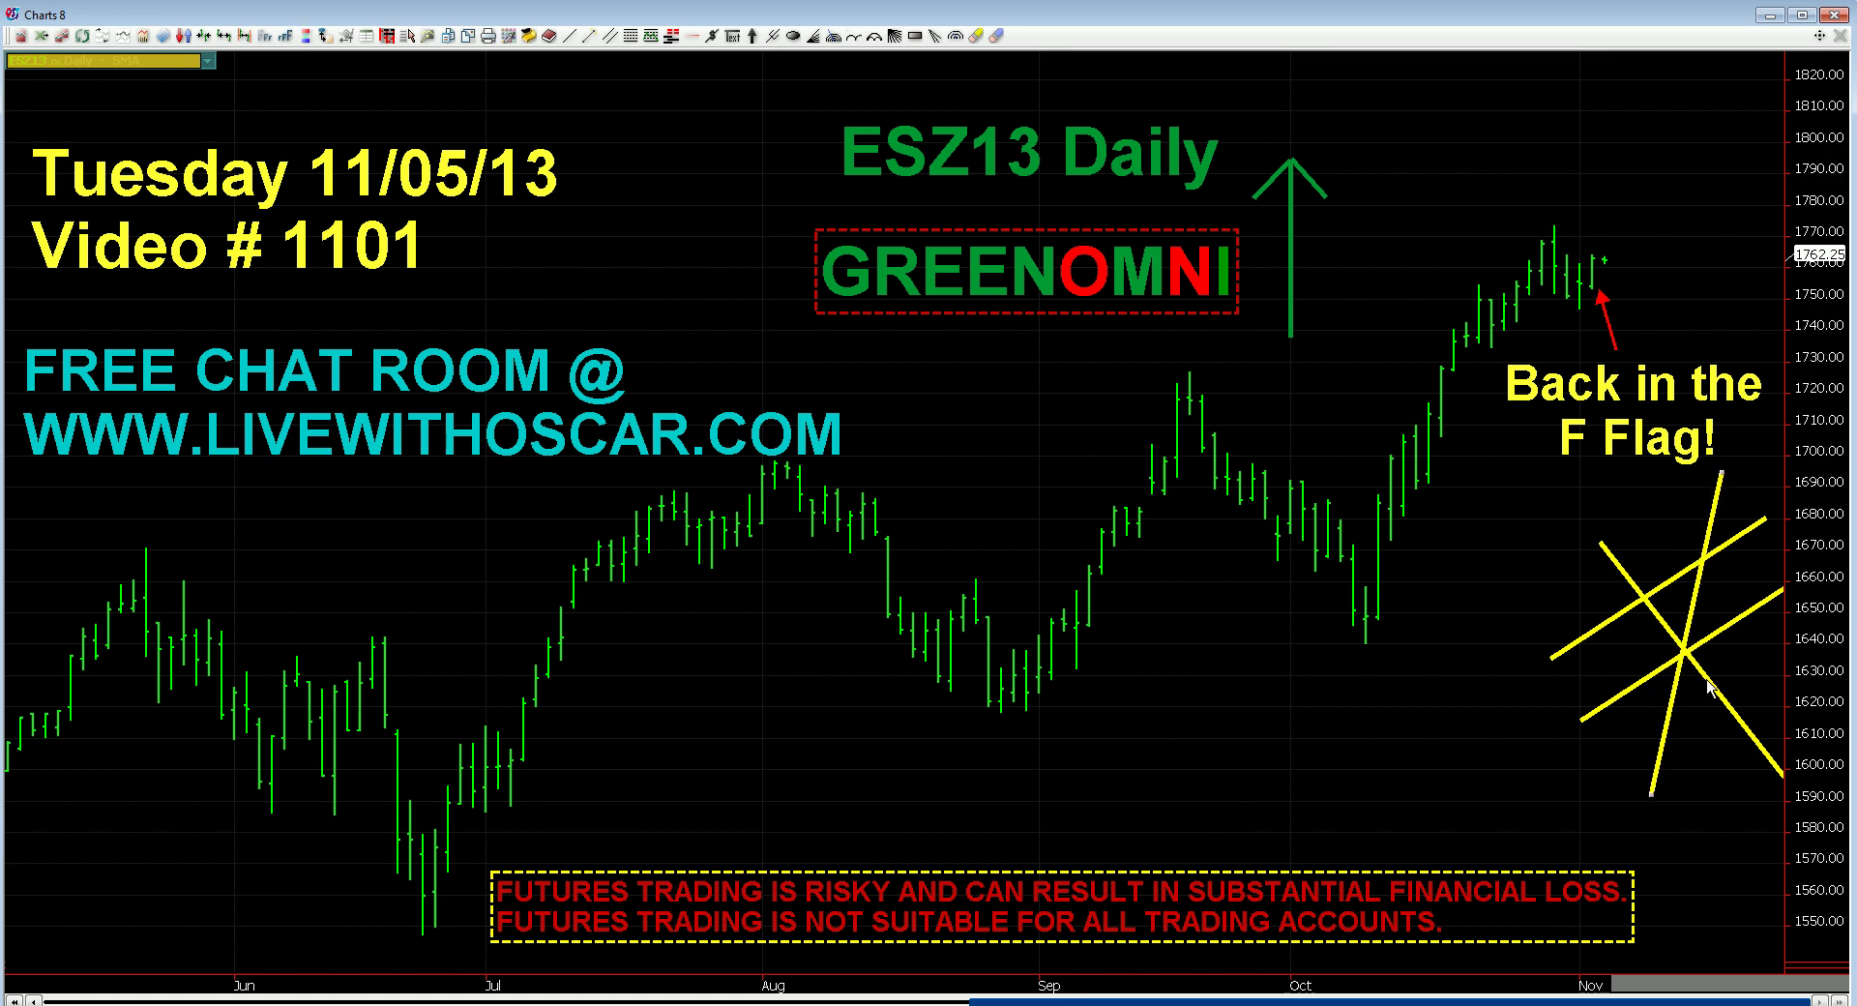
left_click_drag(1712, 684, 1702, 646)
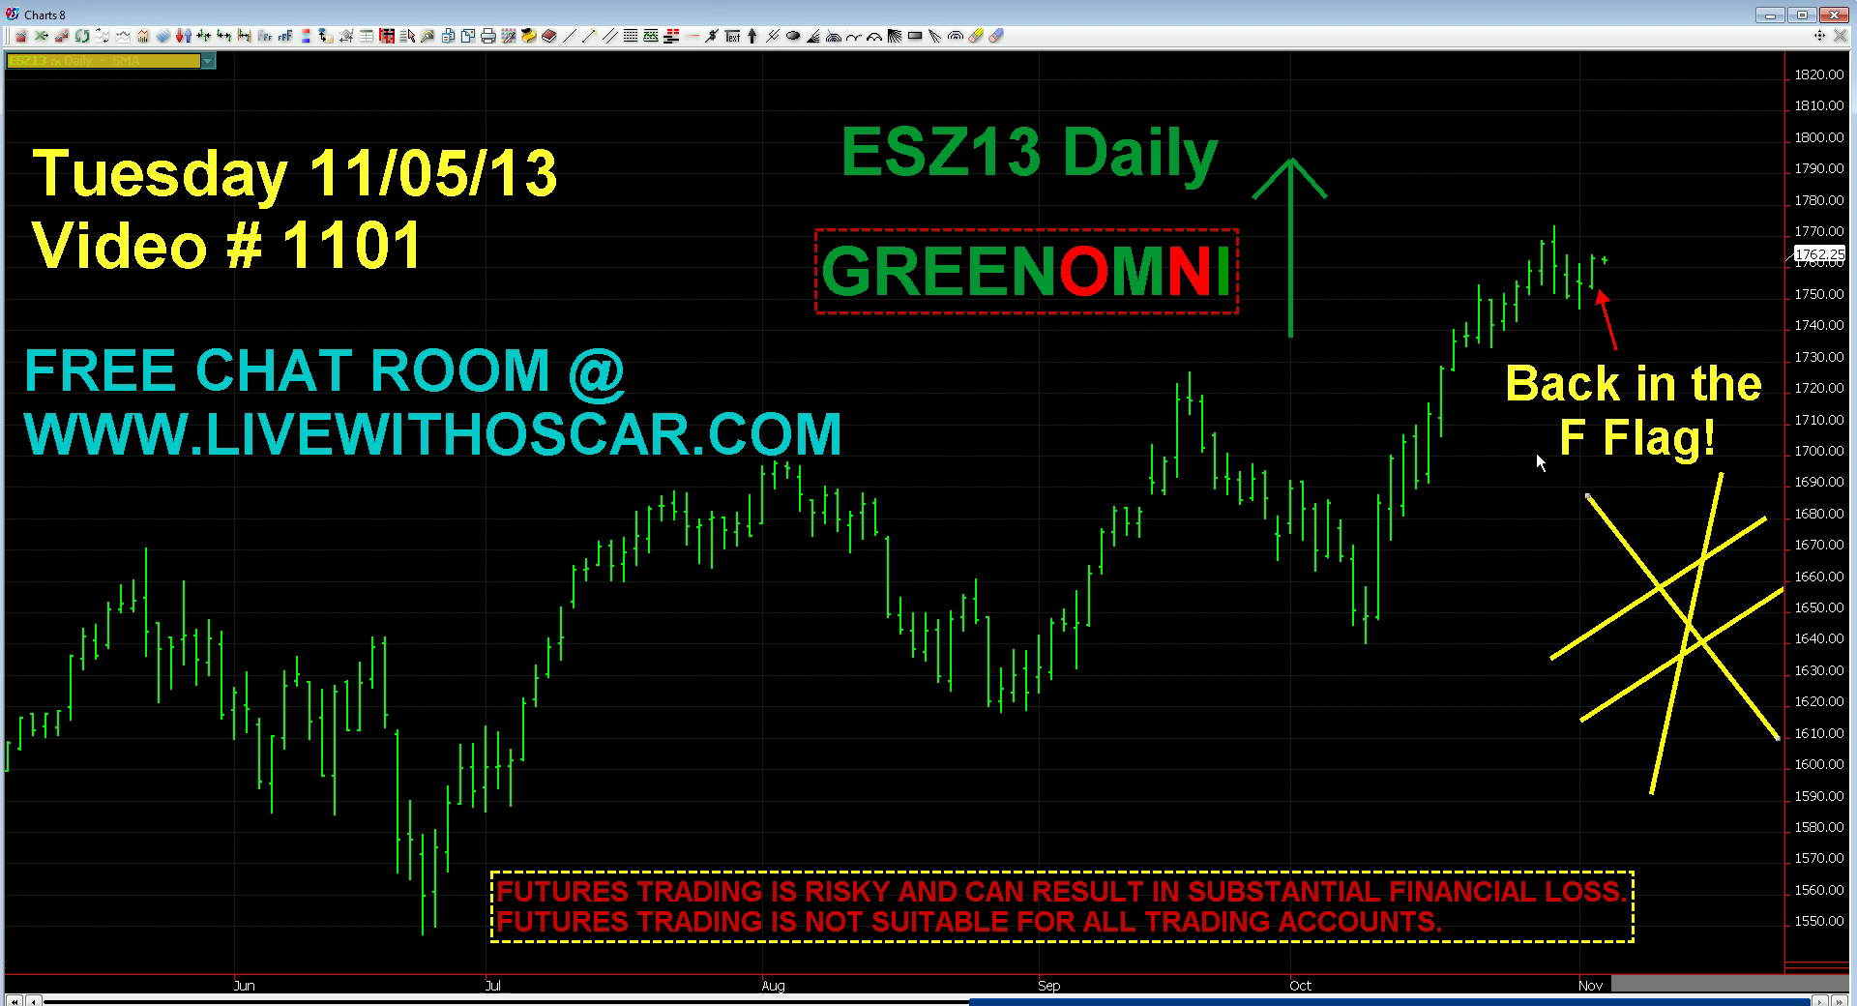
Step: Delete the two stray yellow lines and drag the STOPS ARE IN callout up above the disclaimer
left_click(975, 35)
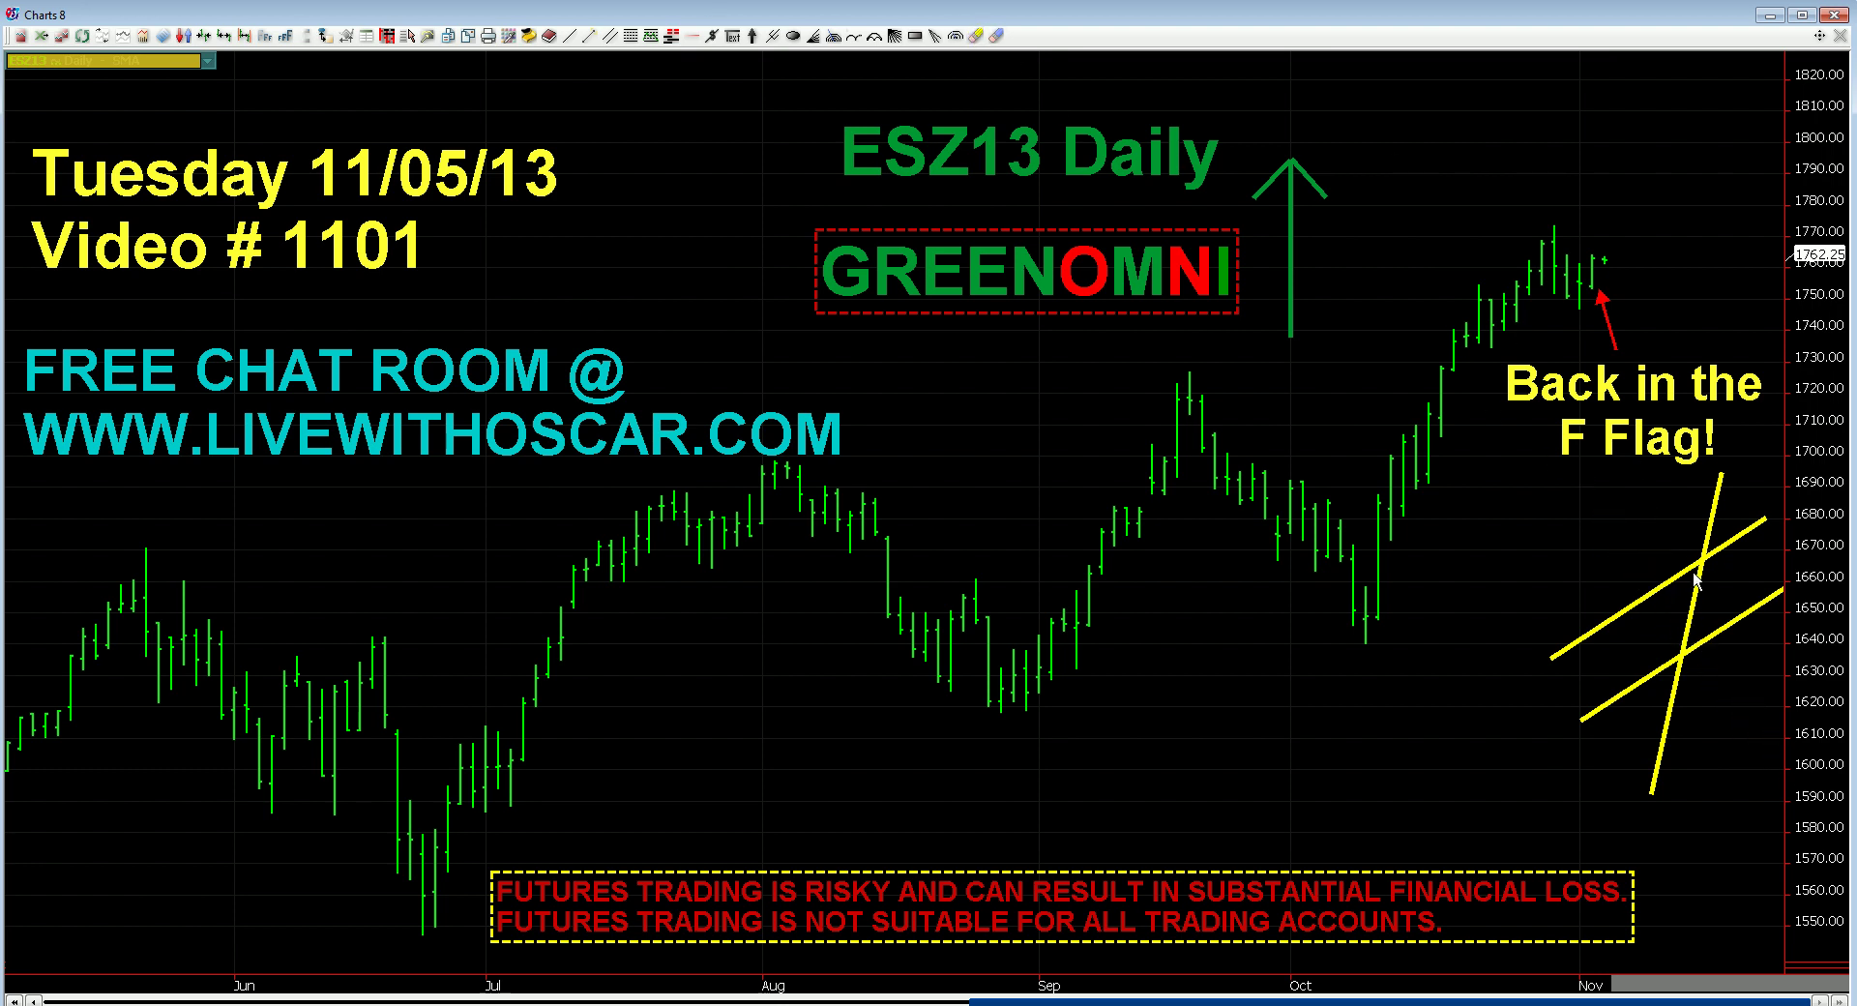
left_click(974, 36)
scroll(1773, 826, "down", 1)
left_click_drag(1327, 958, 1282, 697)
left_click_drag(1057, 922, 1035, 683)
scroll(1818, 735, "up", 1)
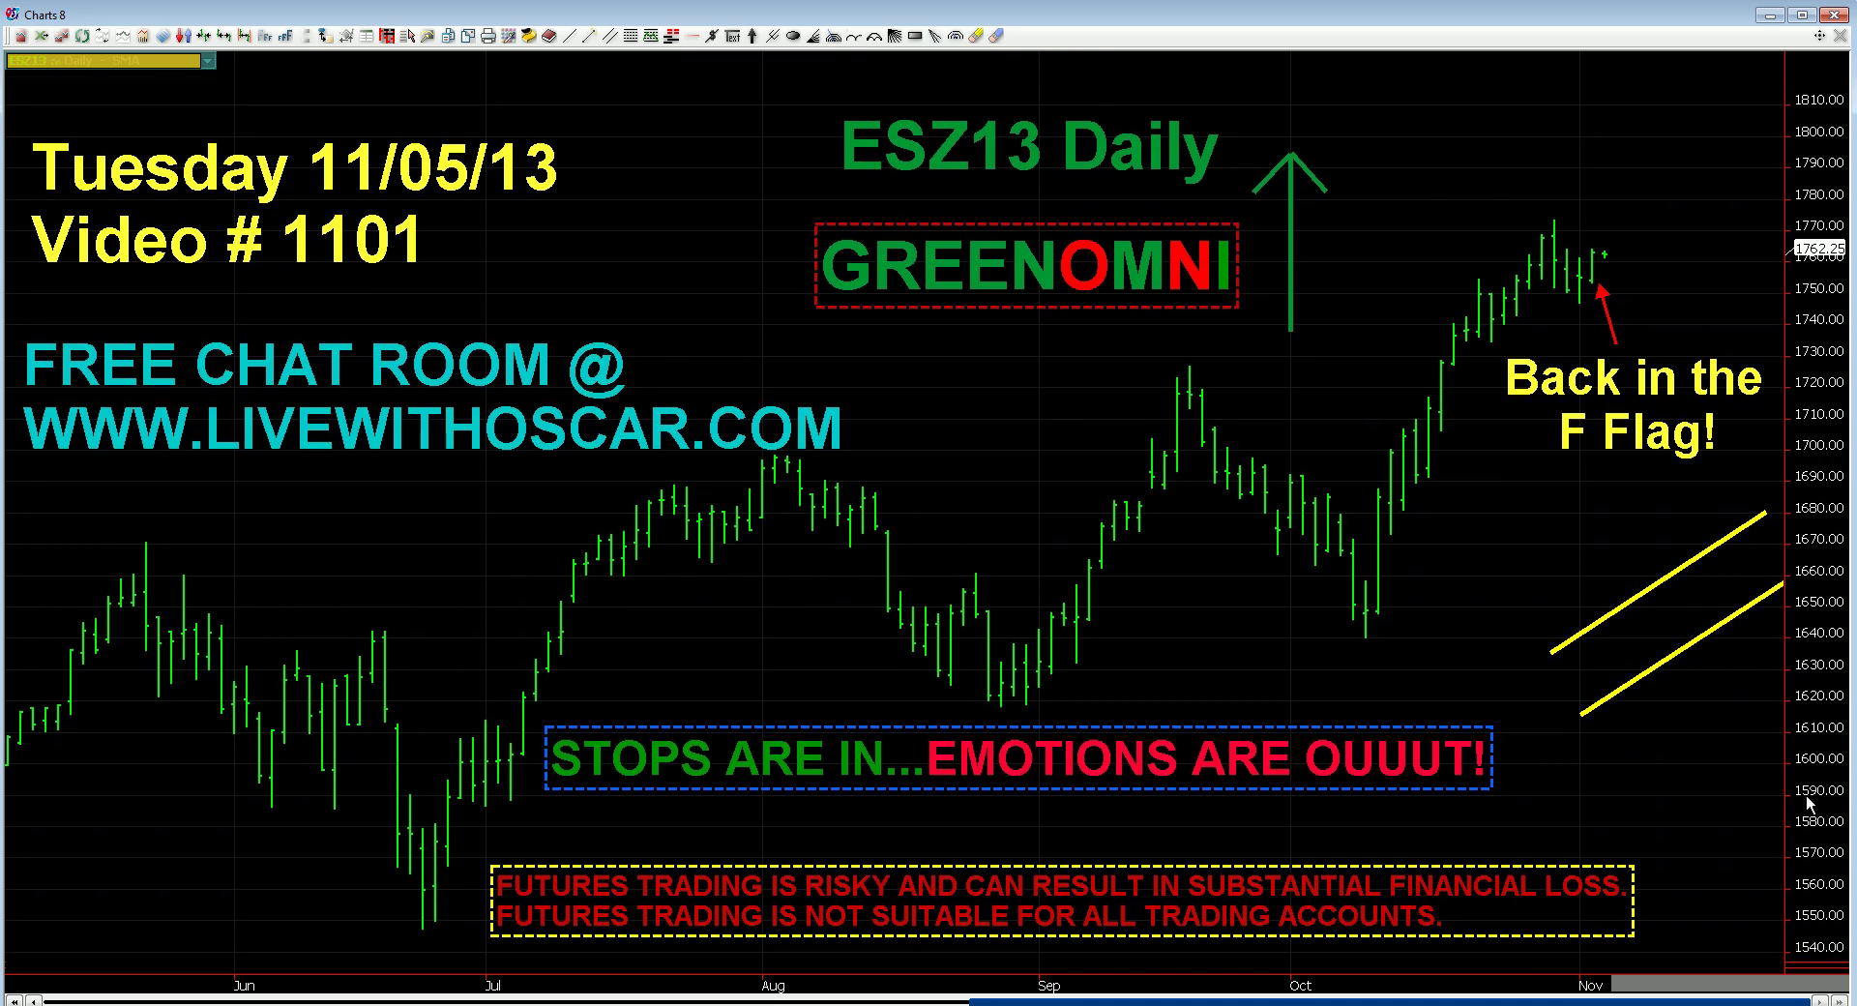
Step: Nudge the STOPS ARE IN...EMOTIONS ARE OUUUT! box right and slightly lower
left_click_drag(1205, 777, 1246, 781)
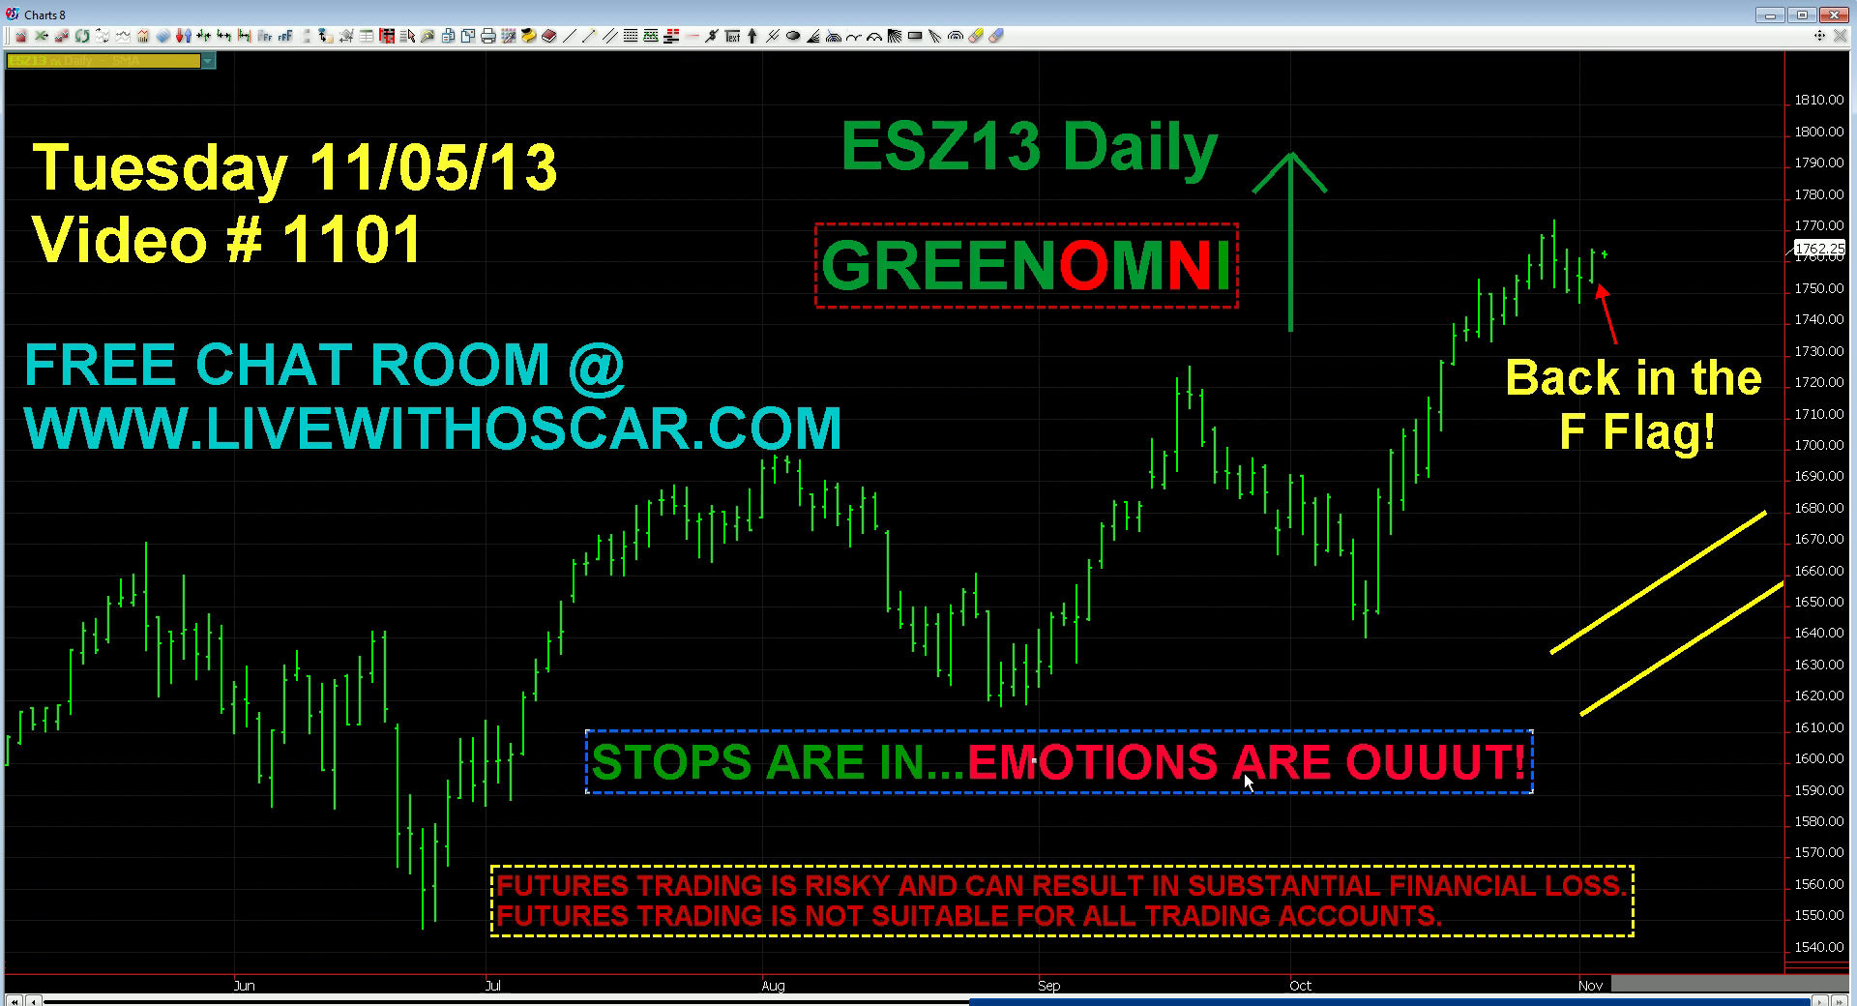
left_click_drag(1174, 773, 1176, 781)
left_click_drag(1188, 793, 1205, 781)
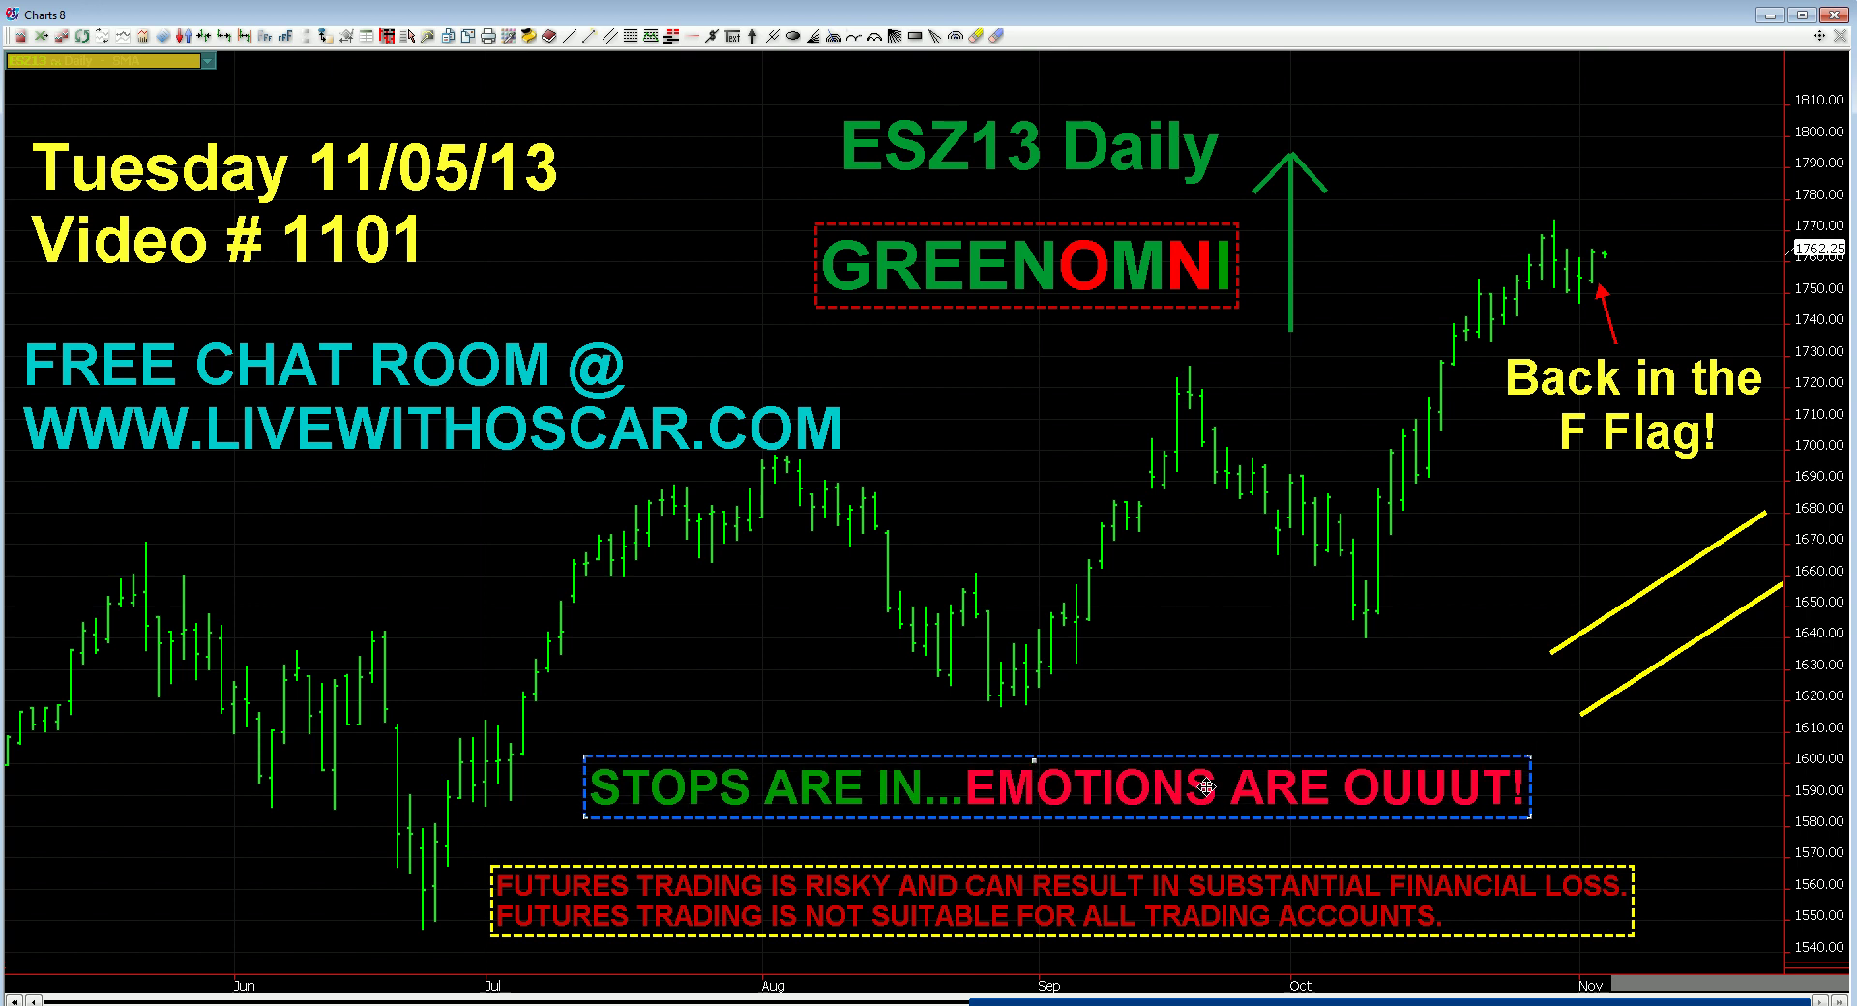